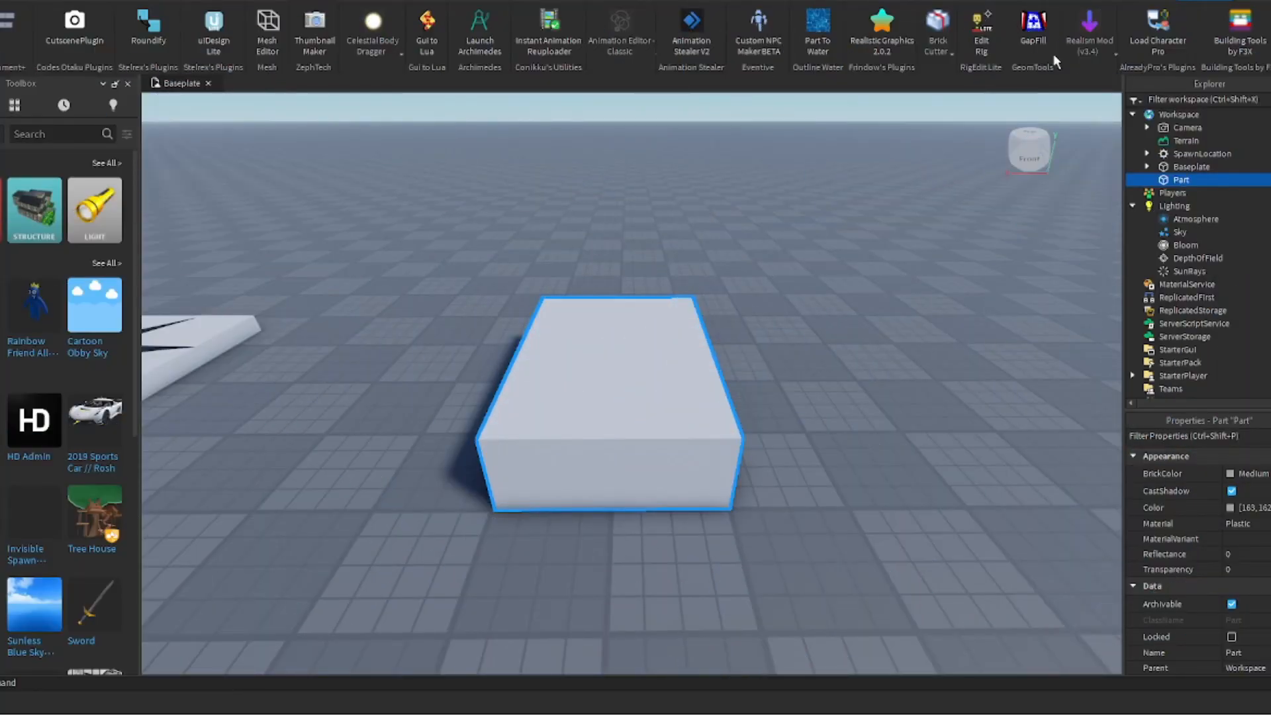
click(1036, 42)
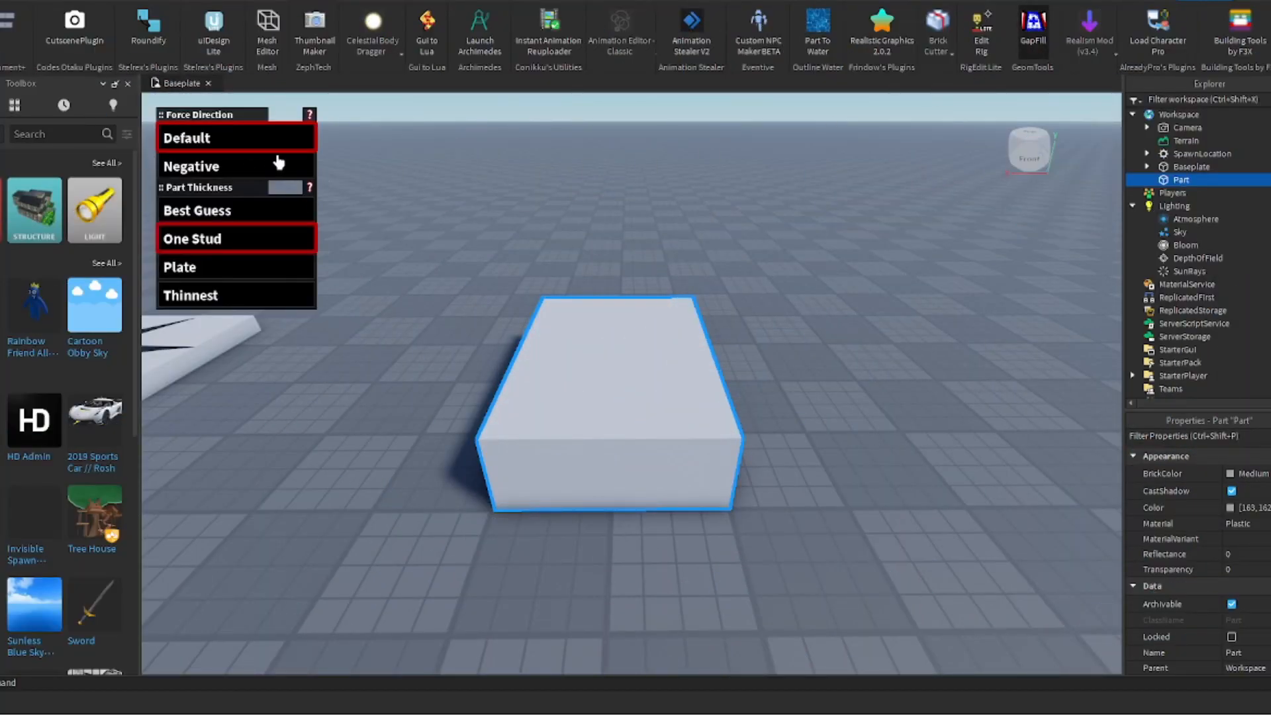
right_drag(581, 203, 583, 210)
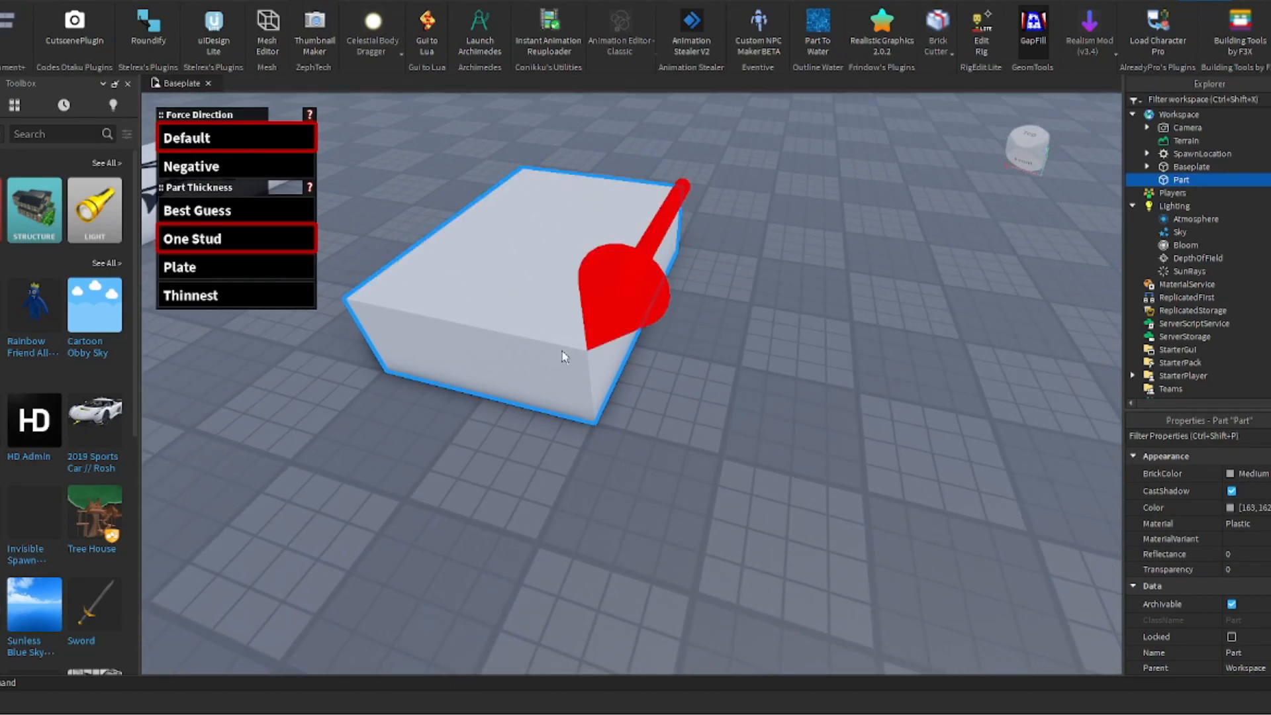
click(137, 4)
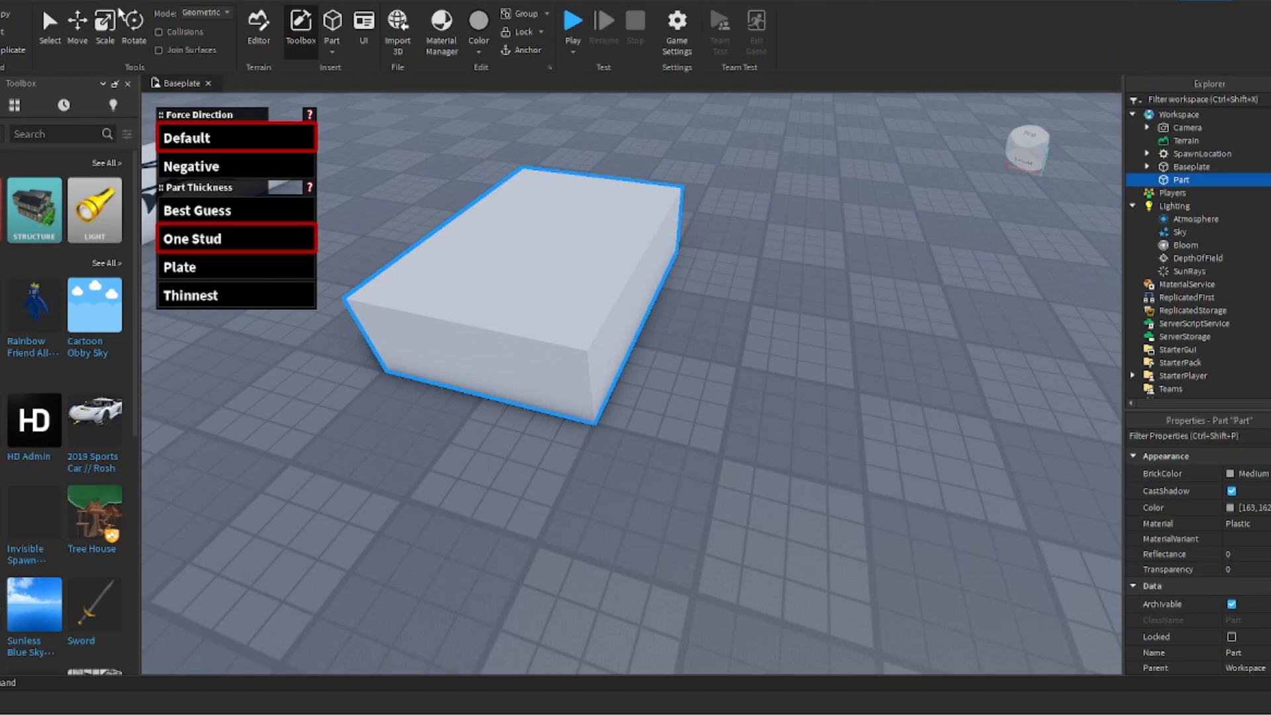
Widen the selected block sideways with the Scale tool
click(104, 30)
drag(674, 299, 779, 320)
key(s)
right_drag(779, 321, 785, 316)
Duplicate the widened block and move the copy sideways so it sits right beside the original
key(ctrl+d)
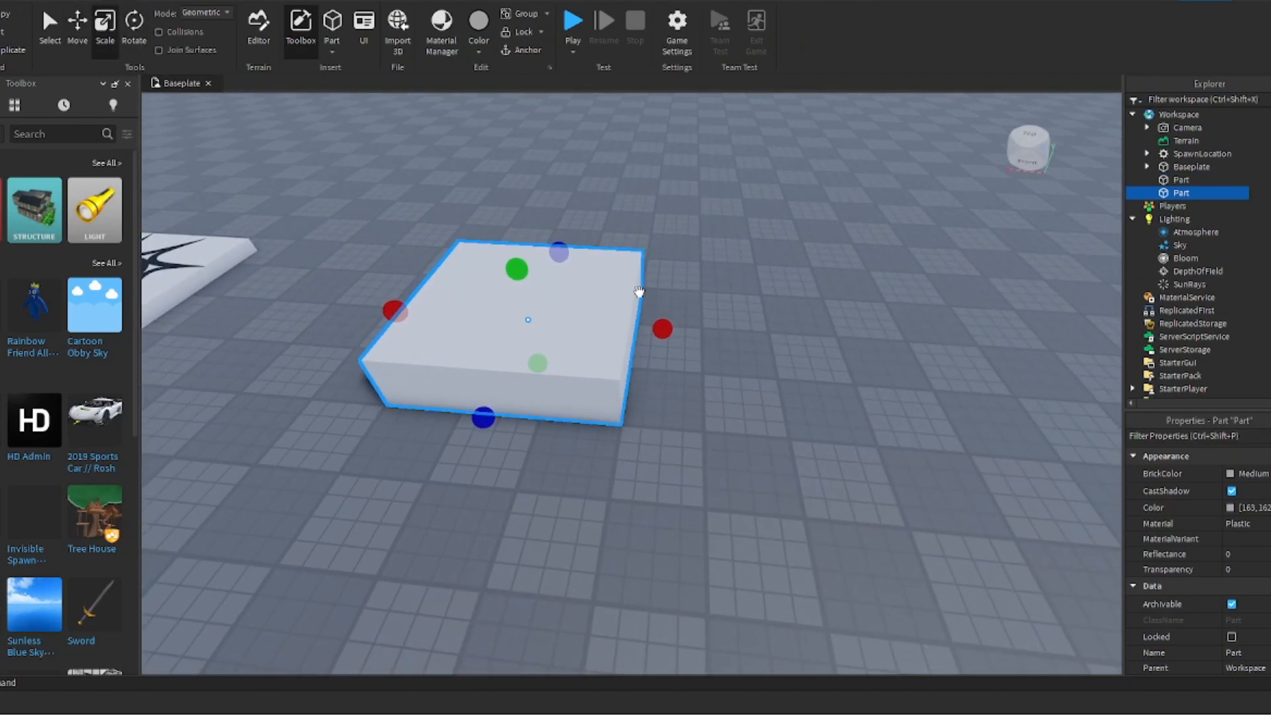
click(78, 23)
drag(656, 328, 823, 344)
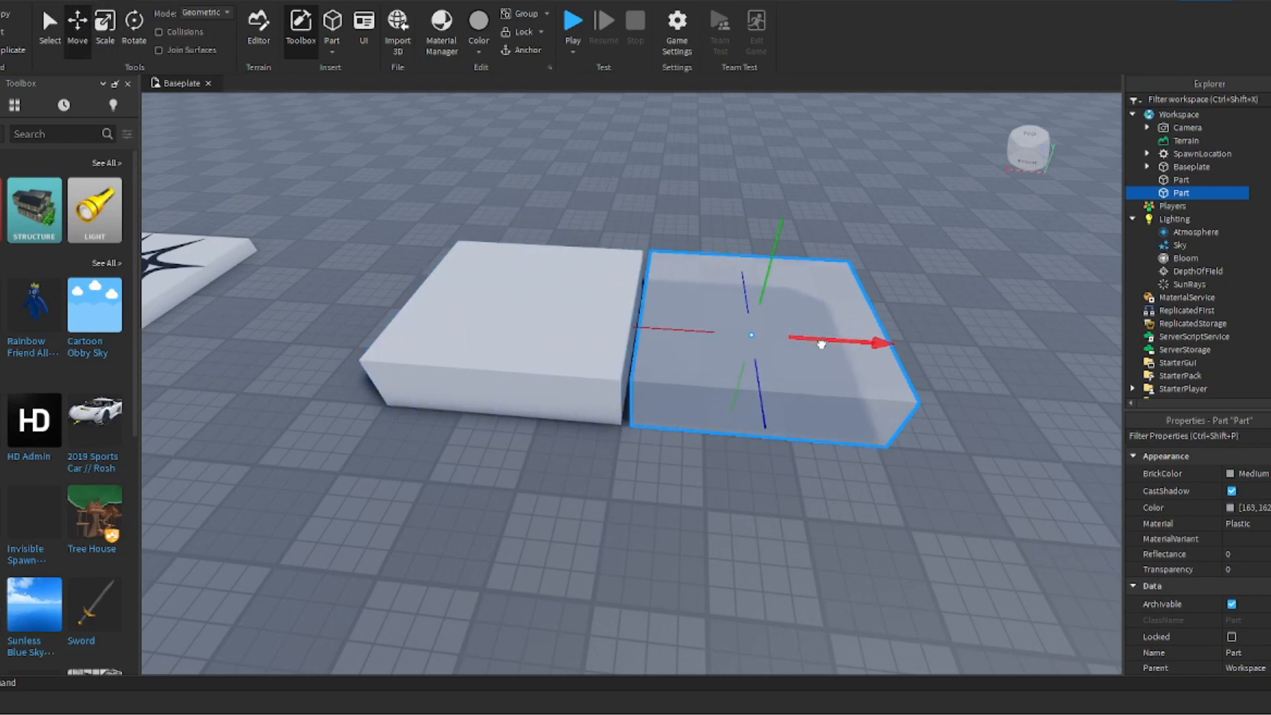
Rotate the copied block horizontally so it stands at an angle to the original, and shift its position
click(133, 24)
drag(841, 389, 900, 360)
click(78, 23)
drag(836, 408, 824, 357)
Nudge the angled copy until its rear corner meets the original block's rear corner, leaving a wedge-shaped gap, and deselect it
right_drag(824, 358, 803, 343)
key(a)
key(a)
key(d)
key(s)
drag(636, 379, 613, 394)
drag(706, 423, 707, 432)
key(w)
right_drag(707, 433, 706, 431)
key(a)
drag(607, 204, 611, 204)
right_drag(553, 276, 552, 277)
click(408, 365)
key(s)
right_drag(408, 366, 407, 362)
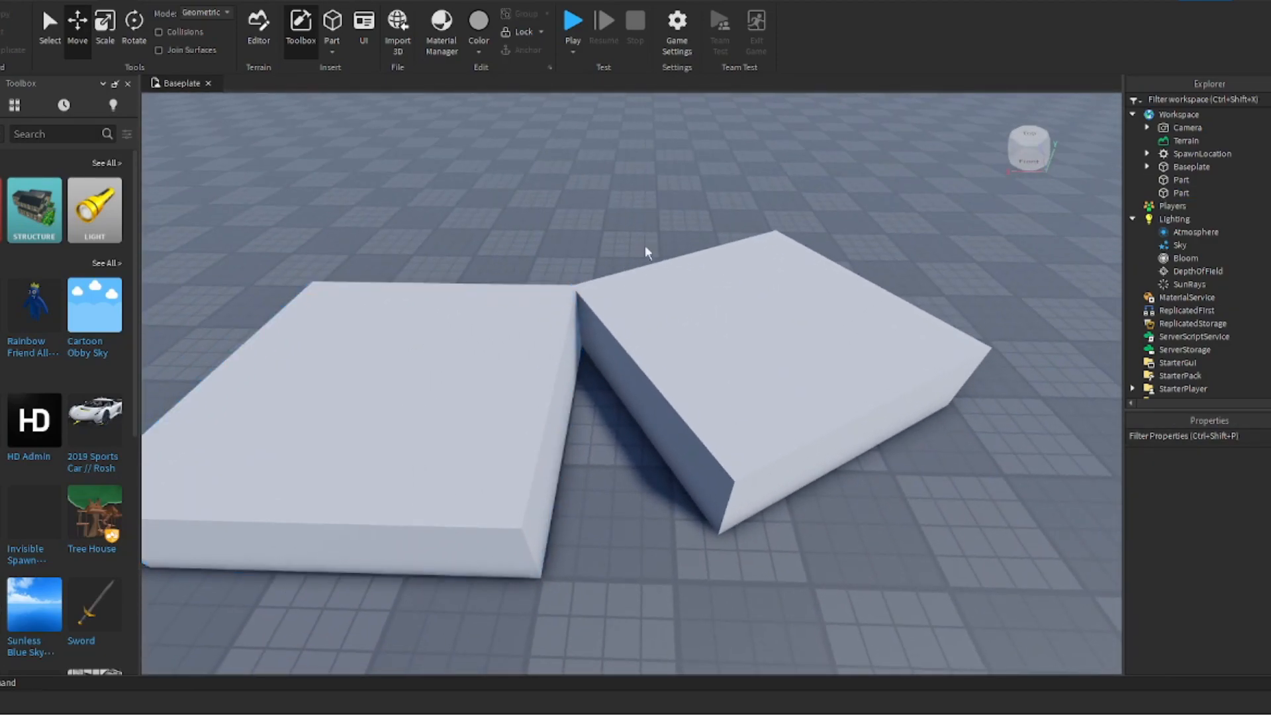
Fill the gap between the two blocks' facing upper edges using GapFill with One Stud thickness
click(316, 2)
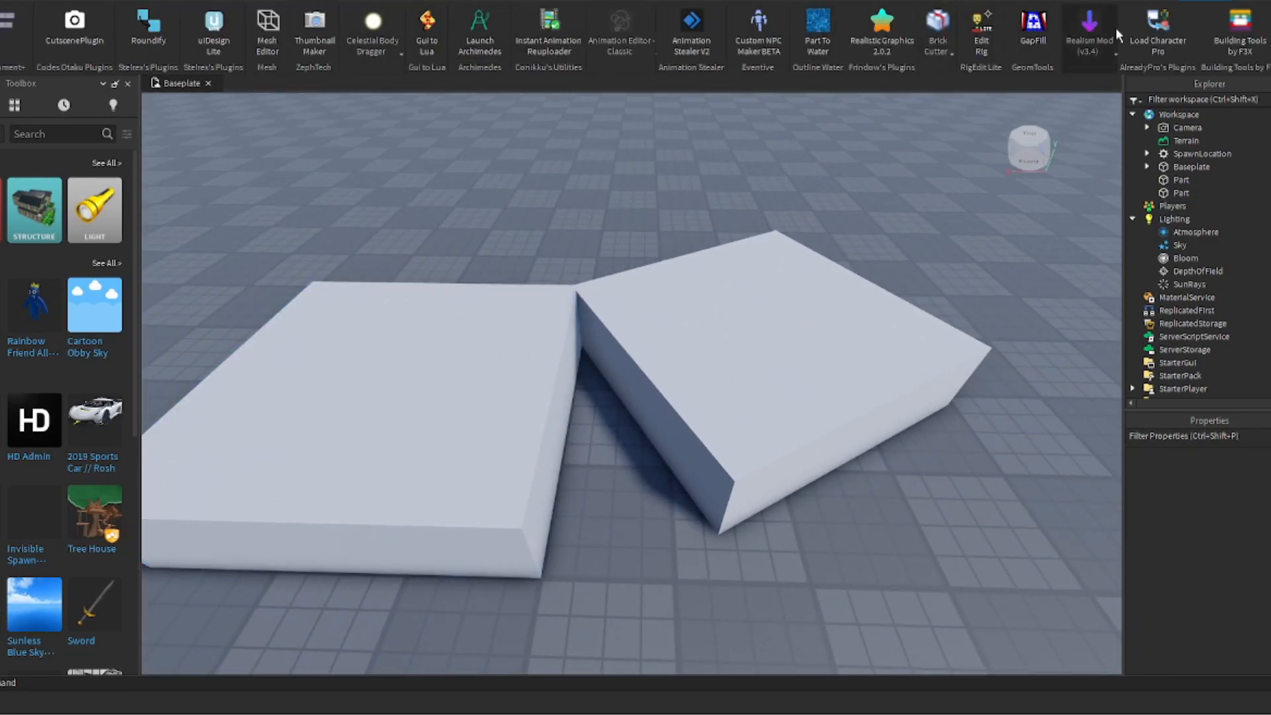
click(1033, 26)
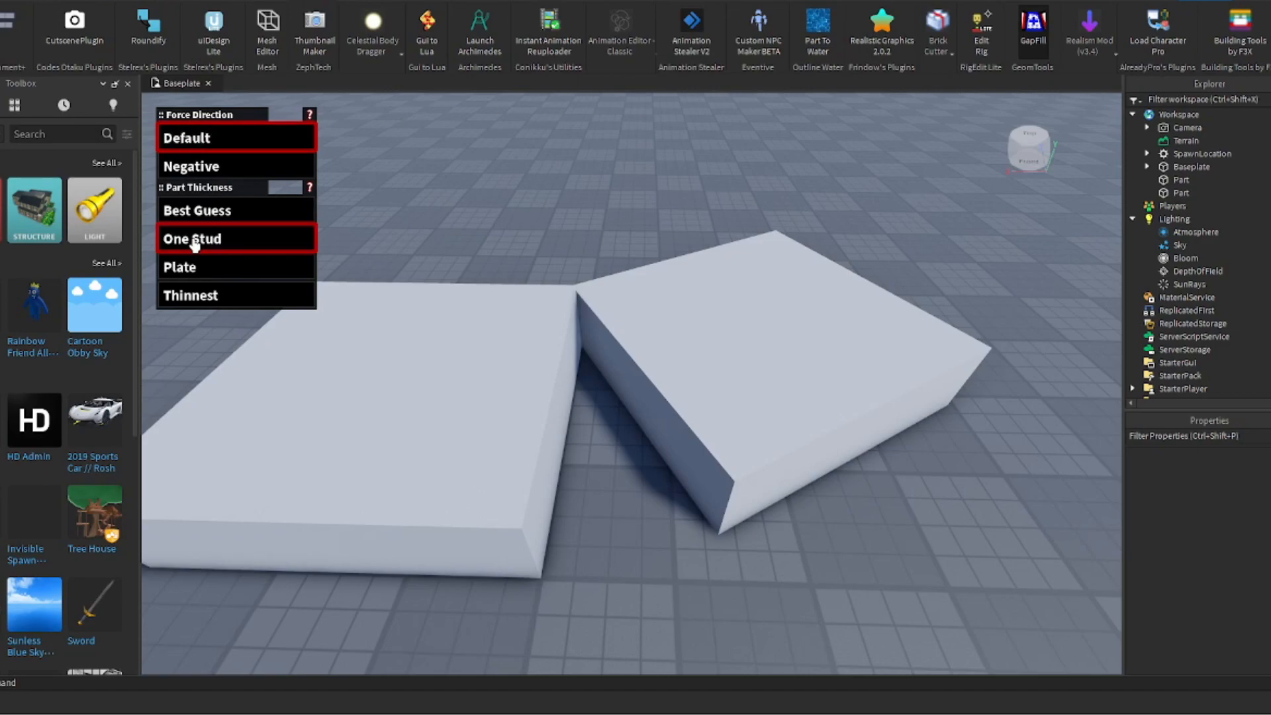
click(669, 397)
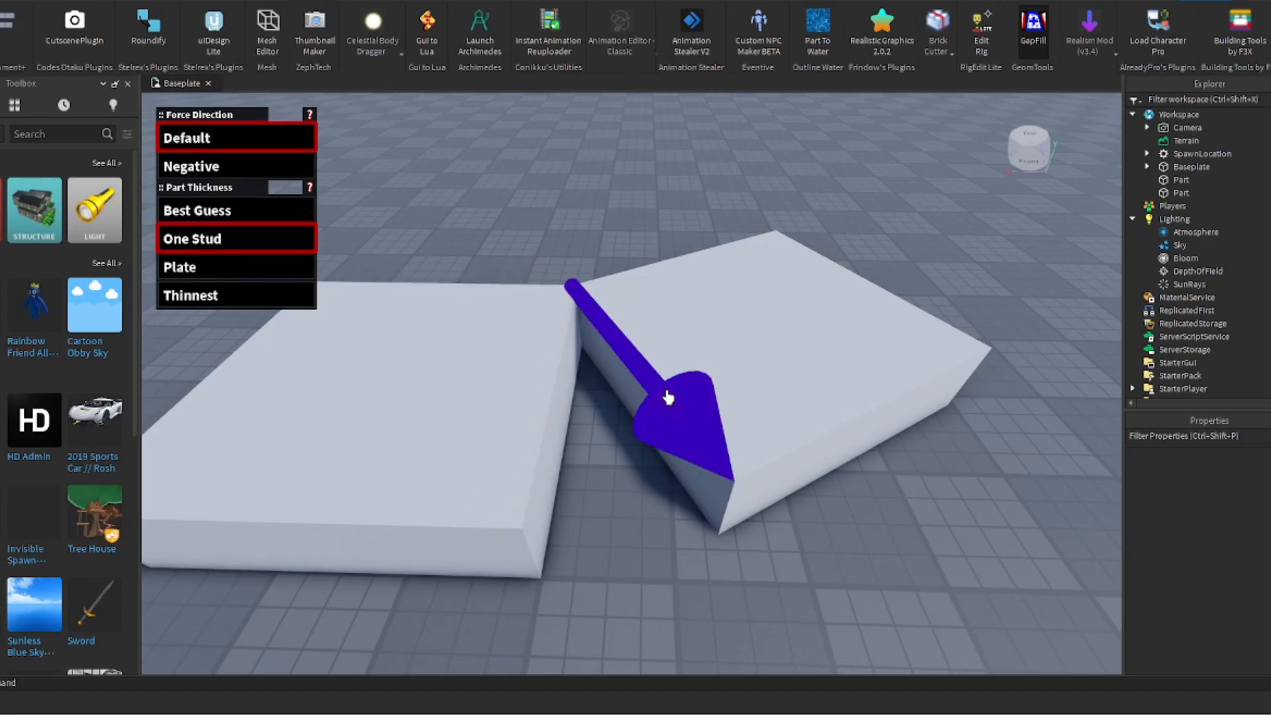
click(558, 353)
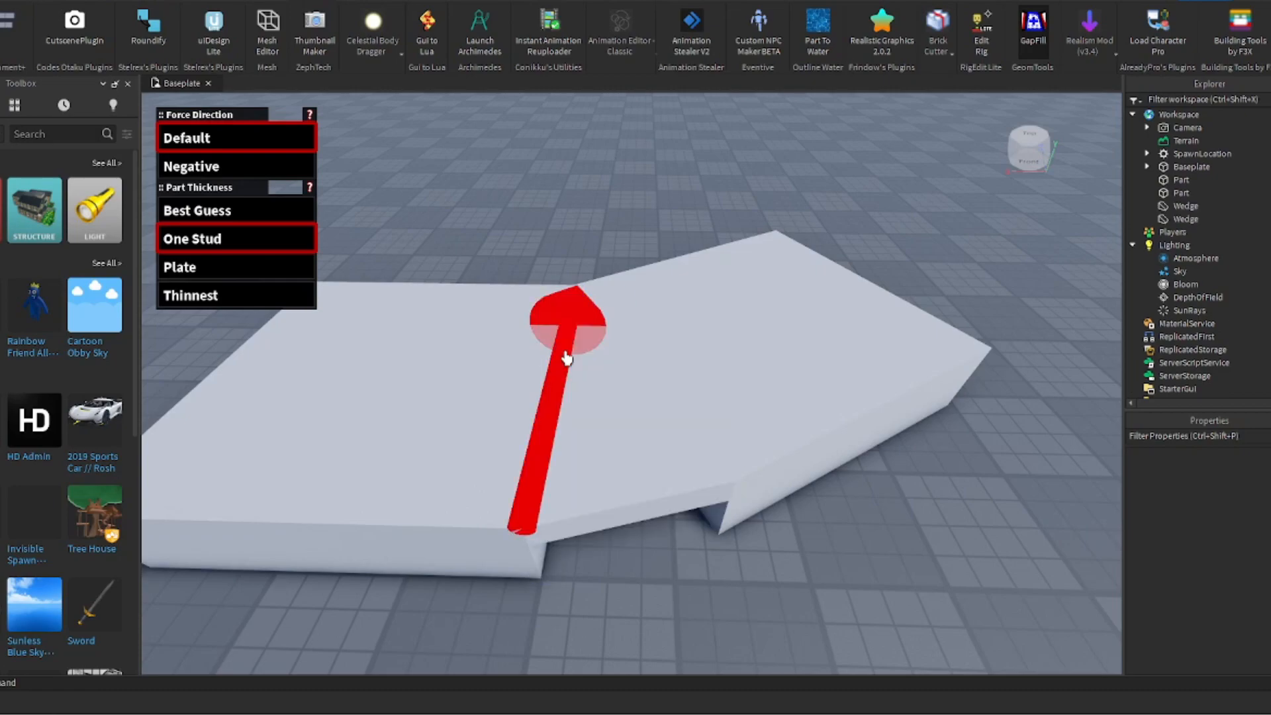
Fill the gap between the two blocks' facing lower edges with GapFill
scroll(795, 547, up, 10)
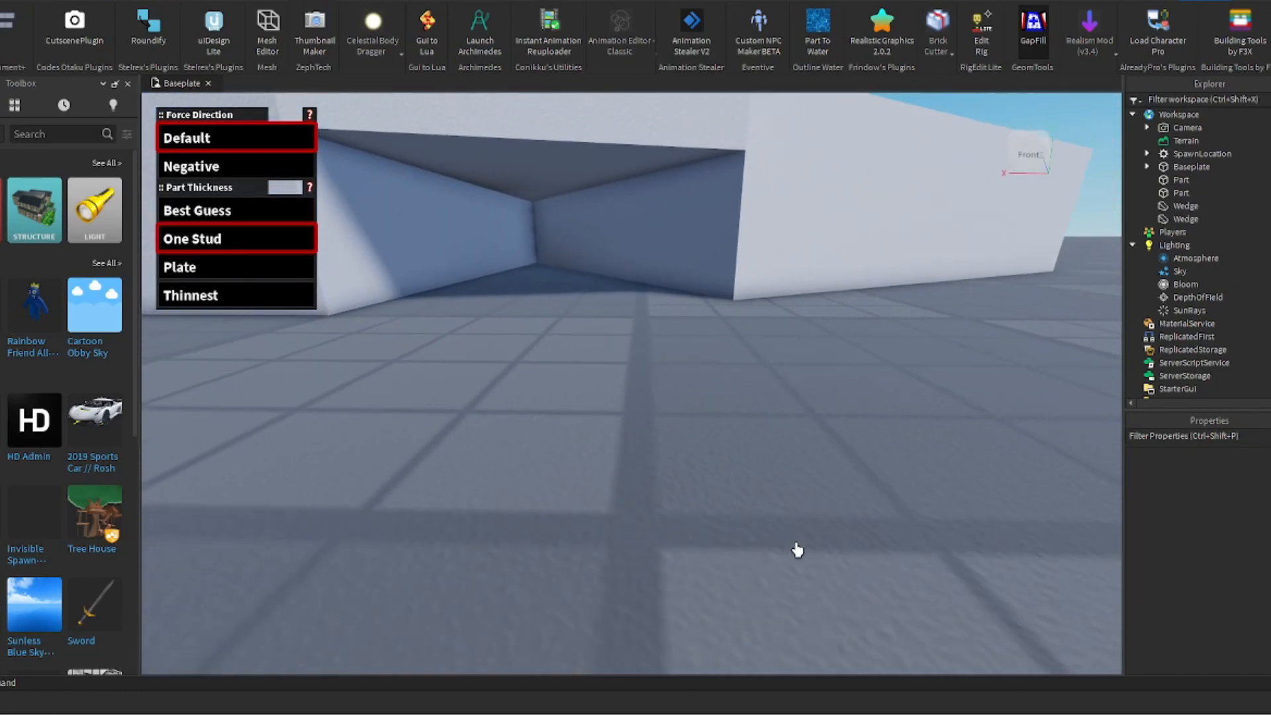
scroll(797, 549, down, 8)
right_drag(797, 549, 797, 549)
key(w)
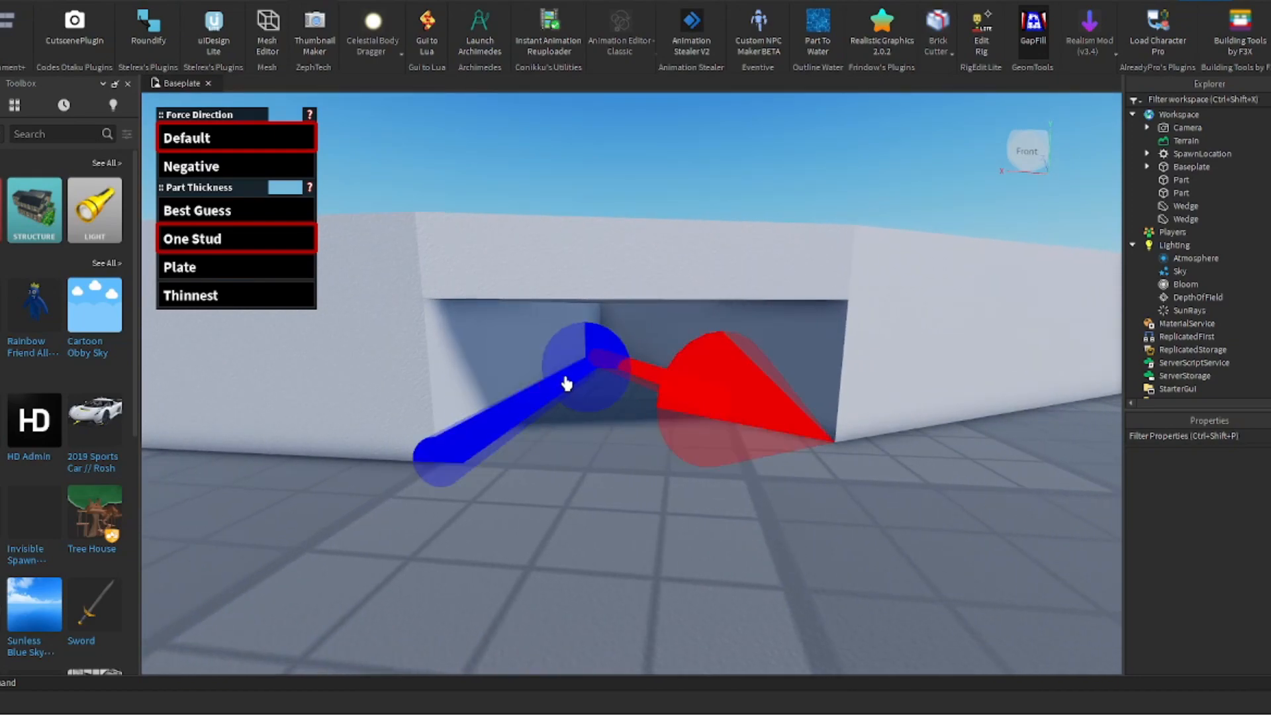
click(567, 384)
scroll(964, 528, down, 3)
click(712, 398)
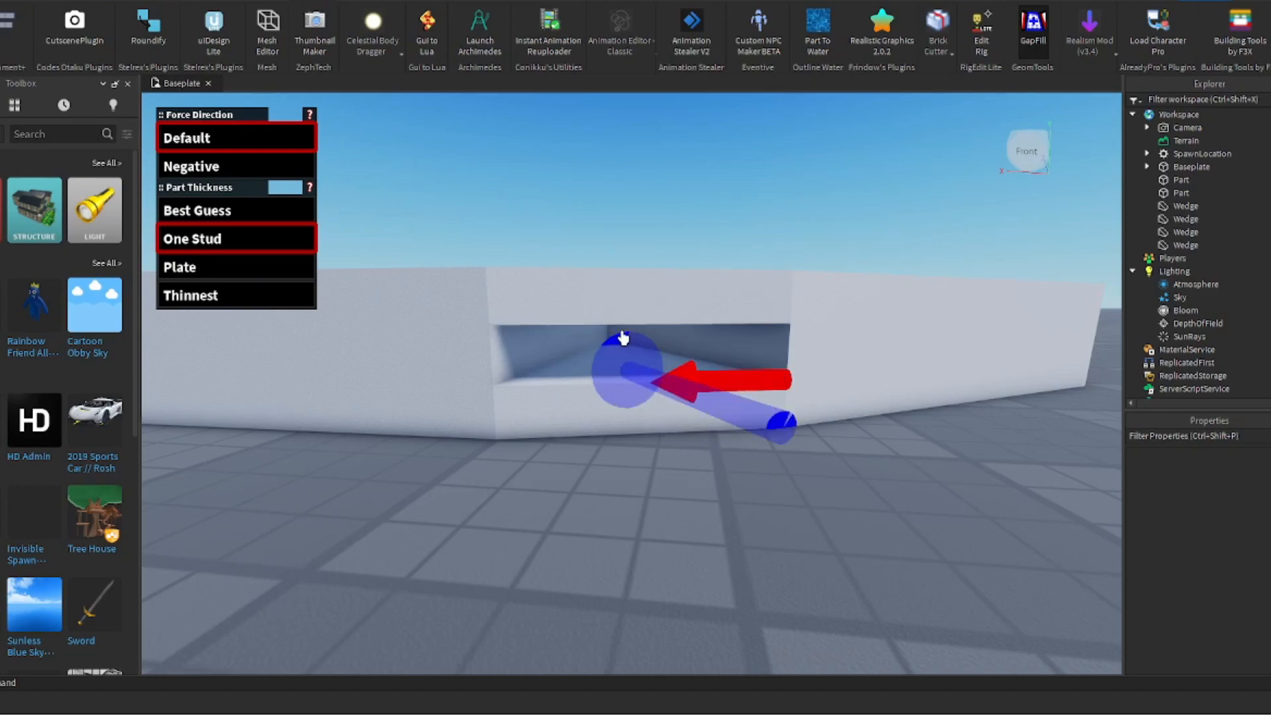
Bridge the front opening between the upper and lower fill pieces with GapFill
click(615, 329)
right_drag(823, 454, 807, 429)
key(s)
key(w)
key(w)
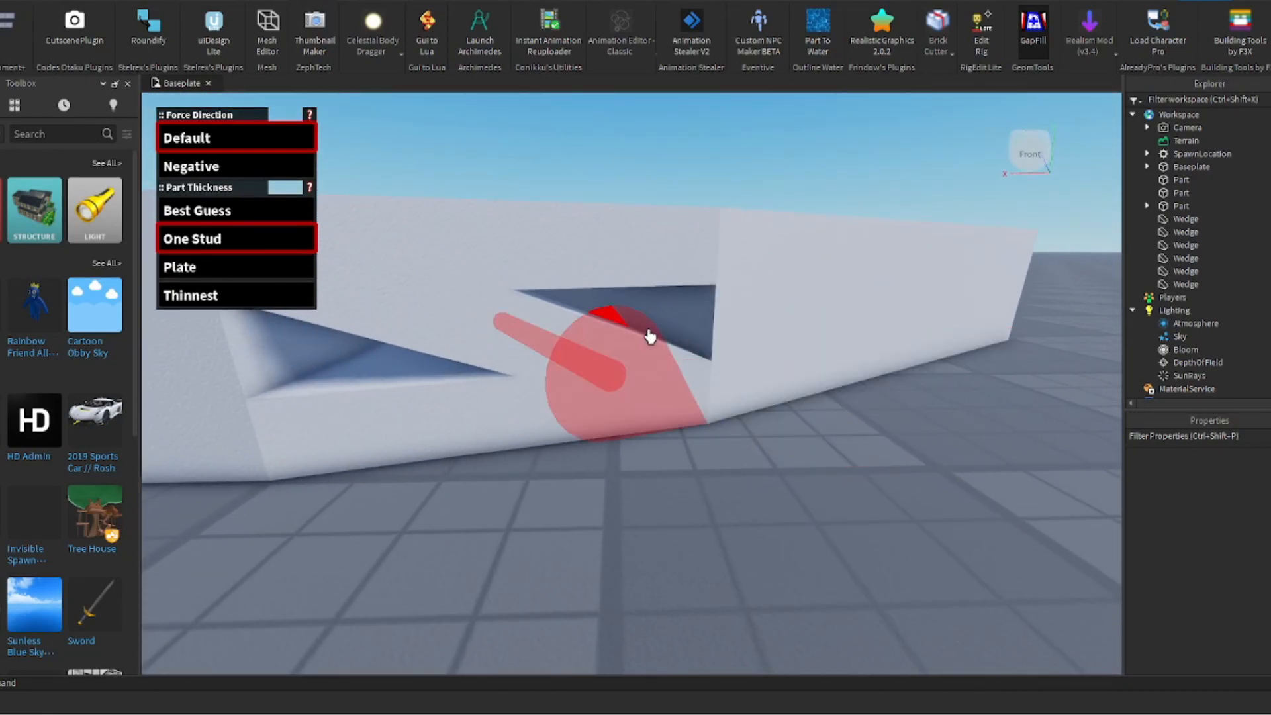
Close the two remaining triangular openings on the front face with GapFill
click(672, 350)
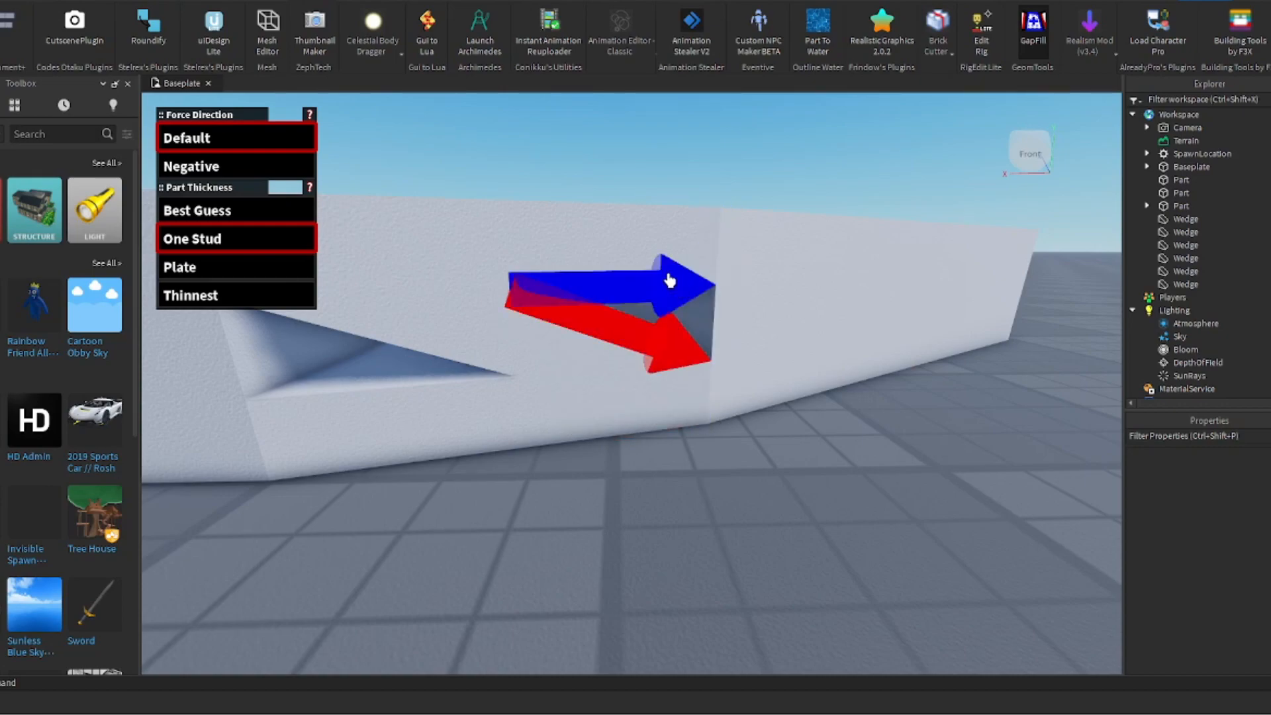
click(668, 279)
key(a)
click(555, 398)
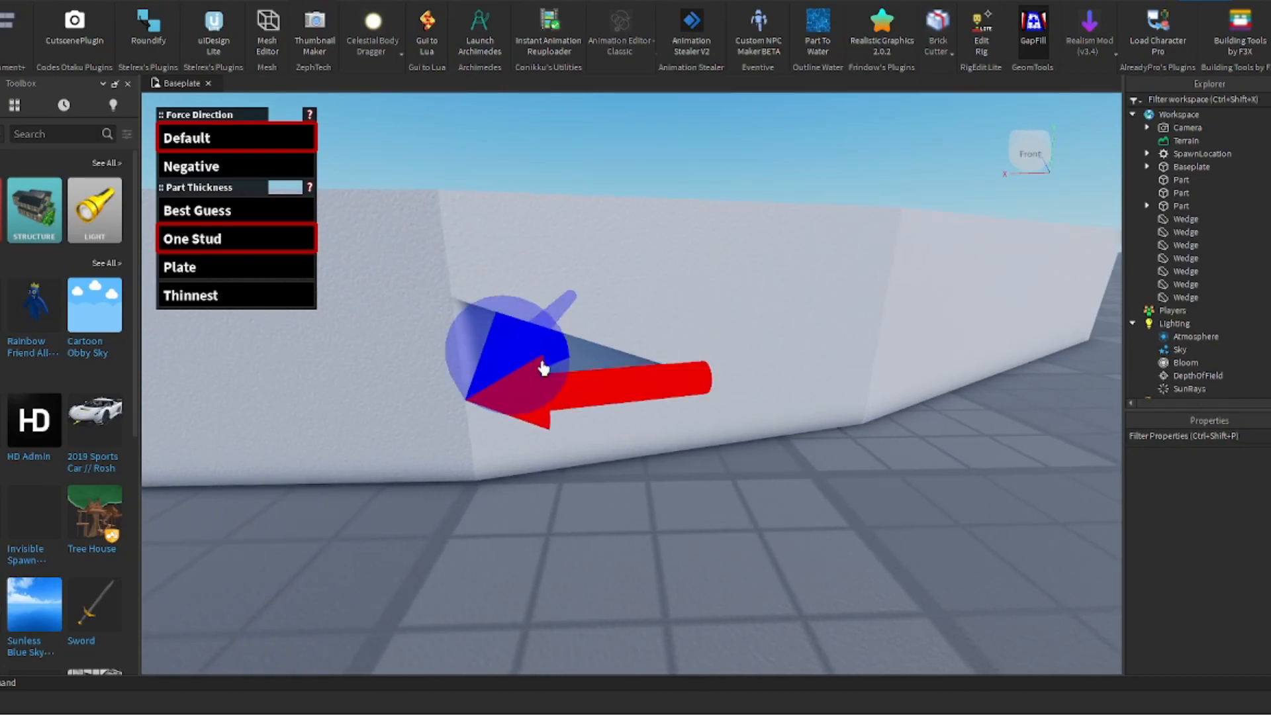
click(564, 332)
key(s)
right_drag(682, 397, 682, 398)
key(a)
right_drag(689, 332, 689, 332)
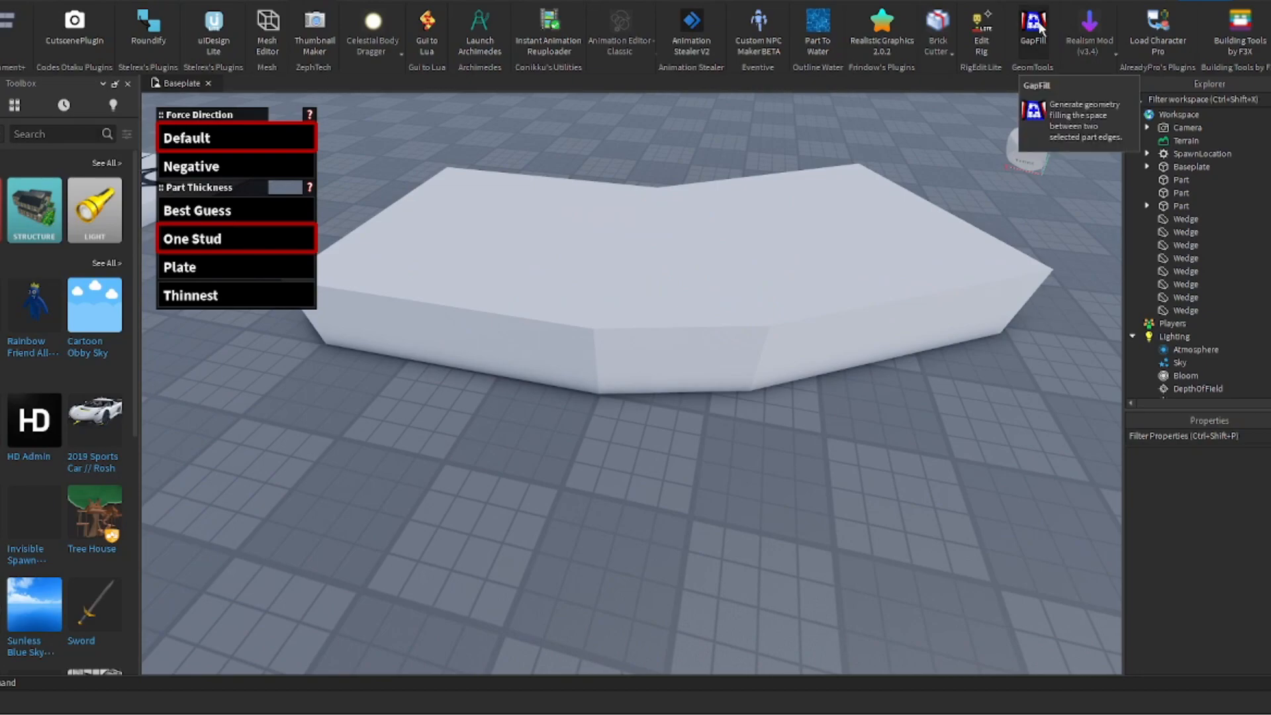
right_drag(611, 235, 611, 235)
key(s)
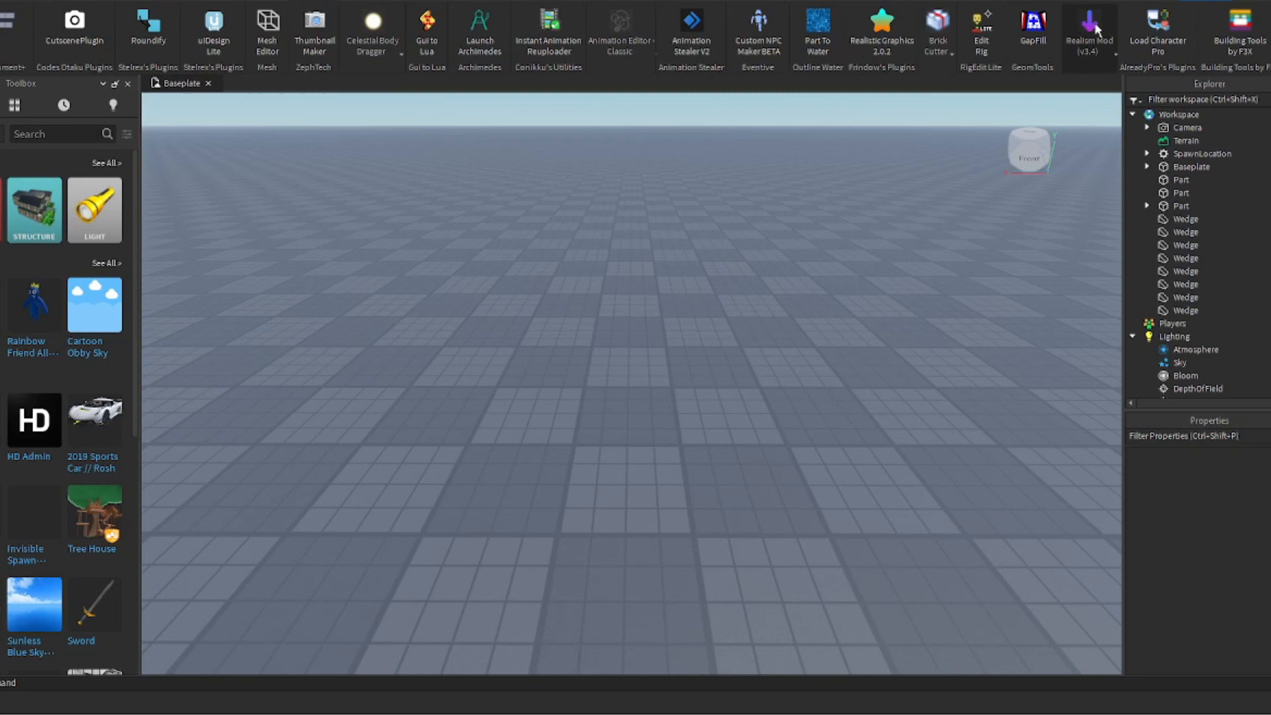
Open the Realism Mod (v3.4) tweak installation window and reposition it over the viewport
click(1083, 26)
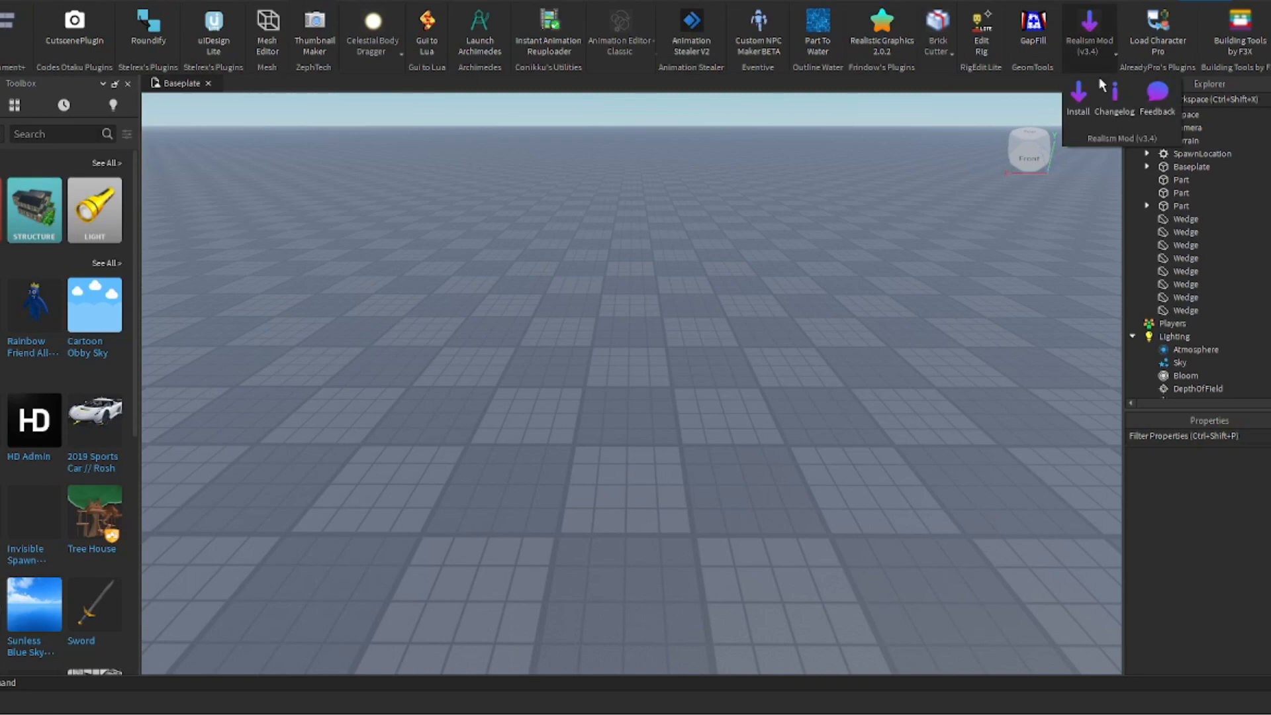
click(1077, 100)
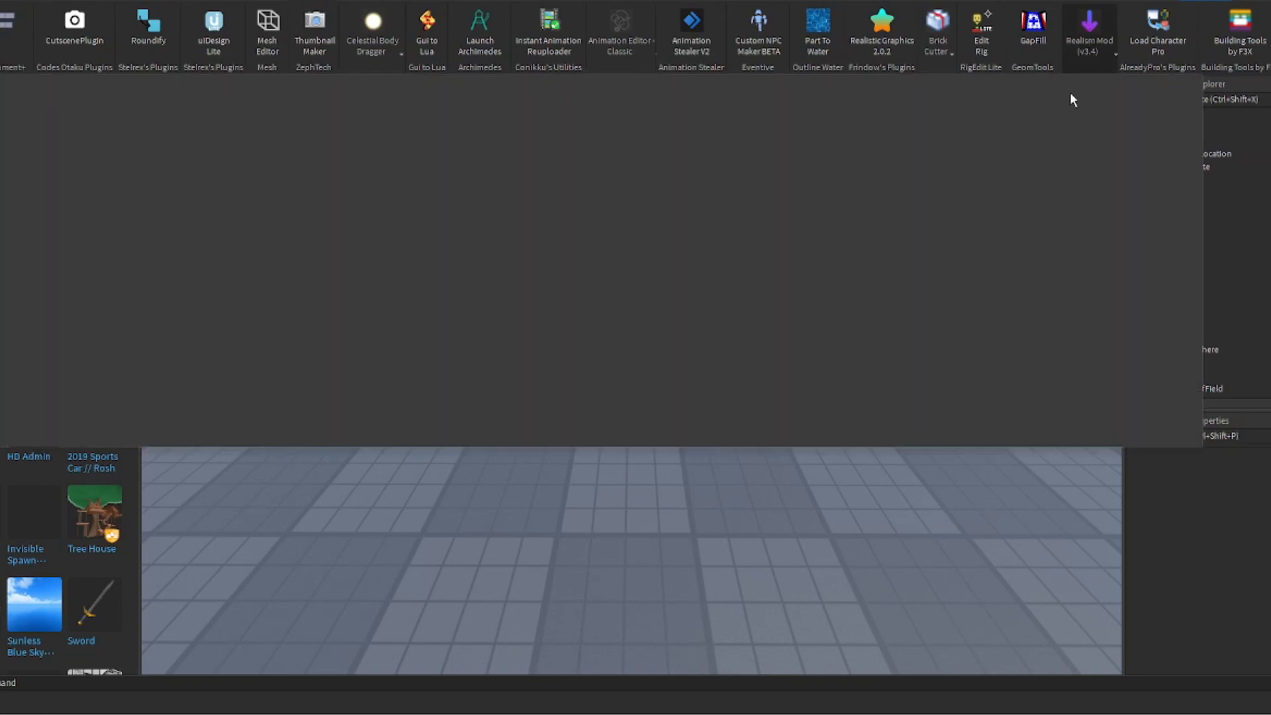
drag(618, 83, 724, 96)
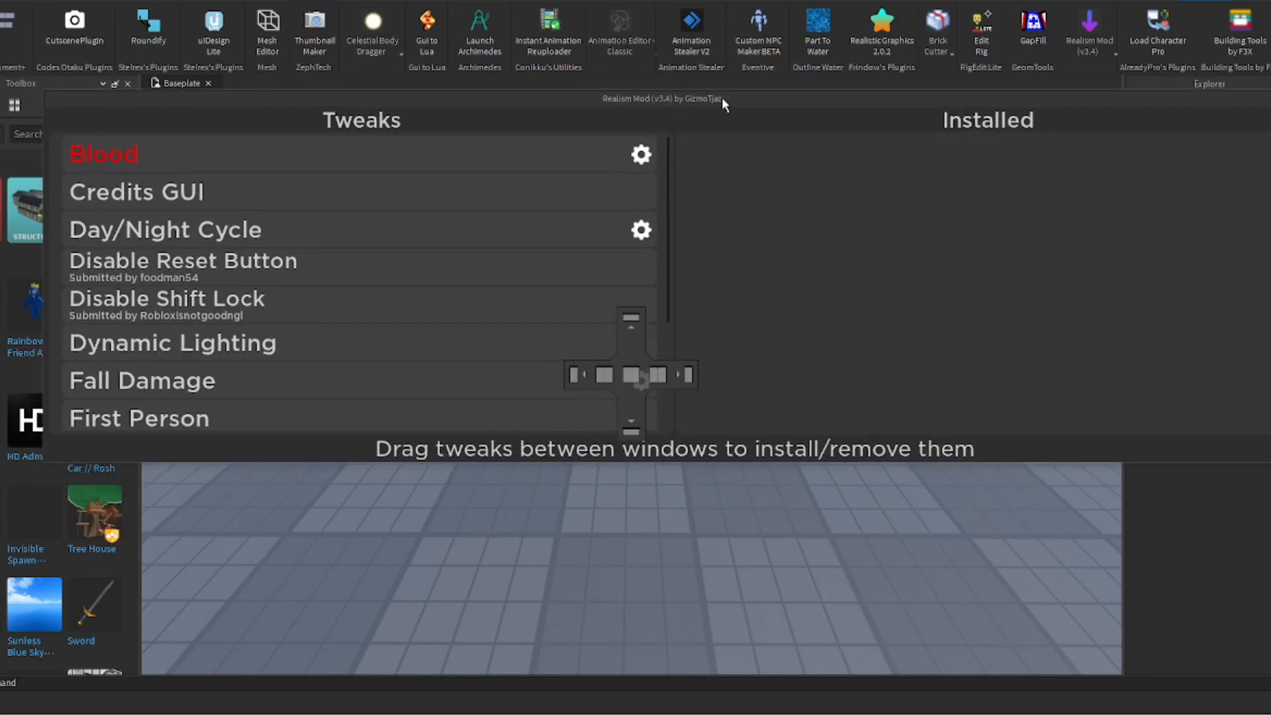
Install the Fall Damage tweak, check its damaging and lethal height settings, and remove it again
scroll(151, 193, down, 1)
scroll(151, 194, down, 3)
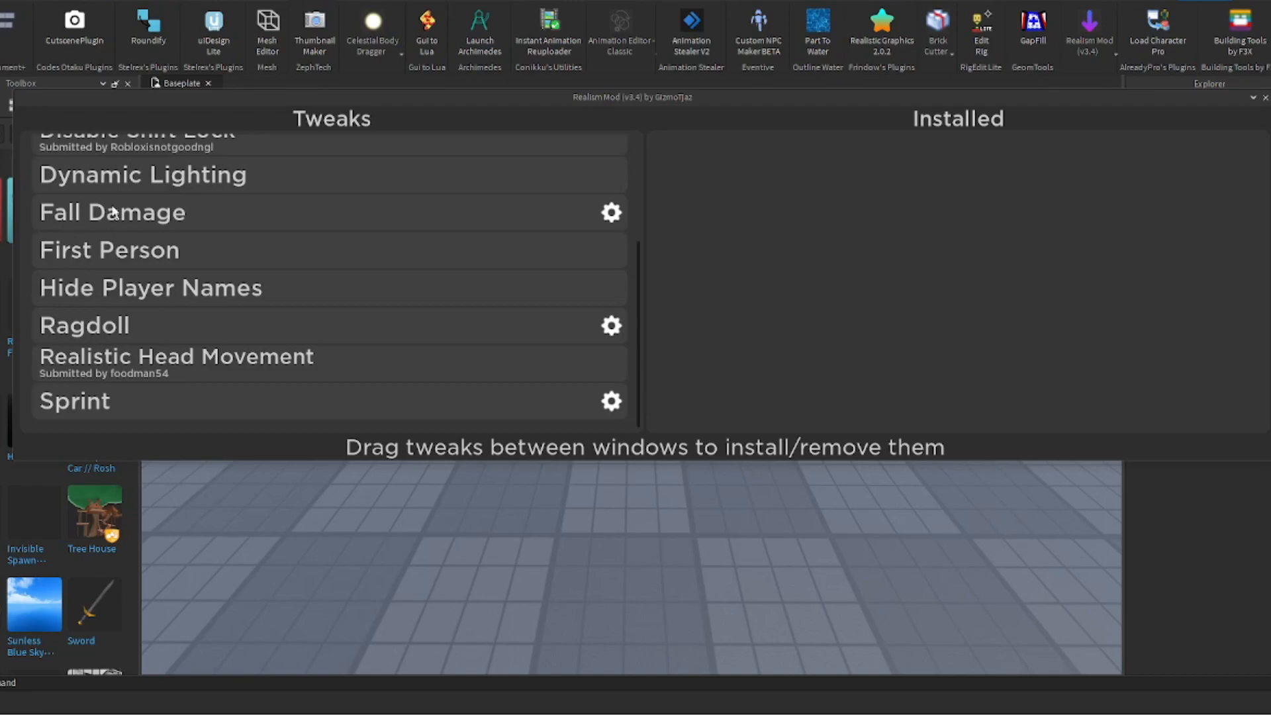
drag(148, 221, 807, 246)
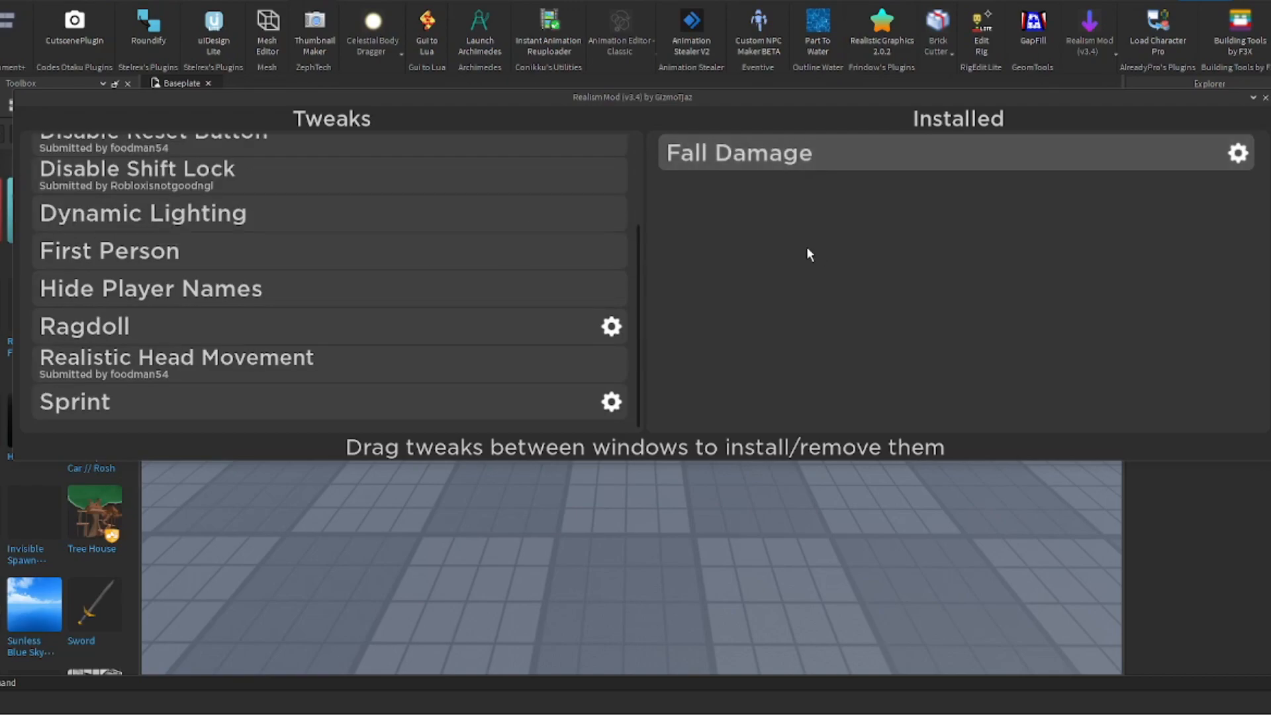
click(1235, 154)
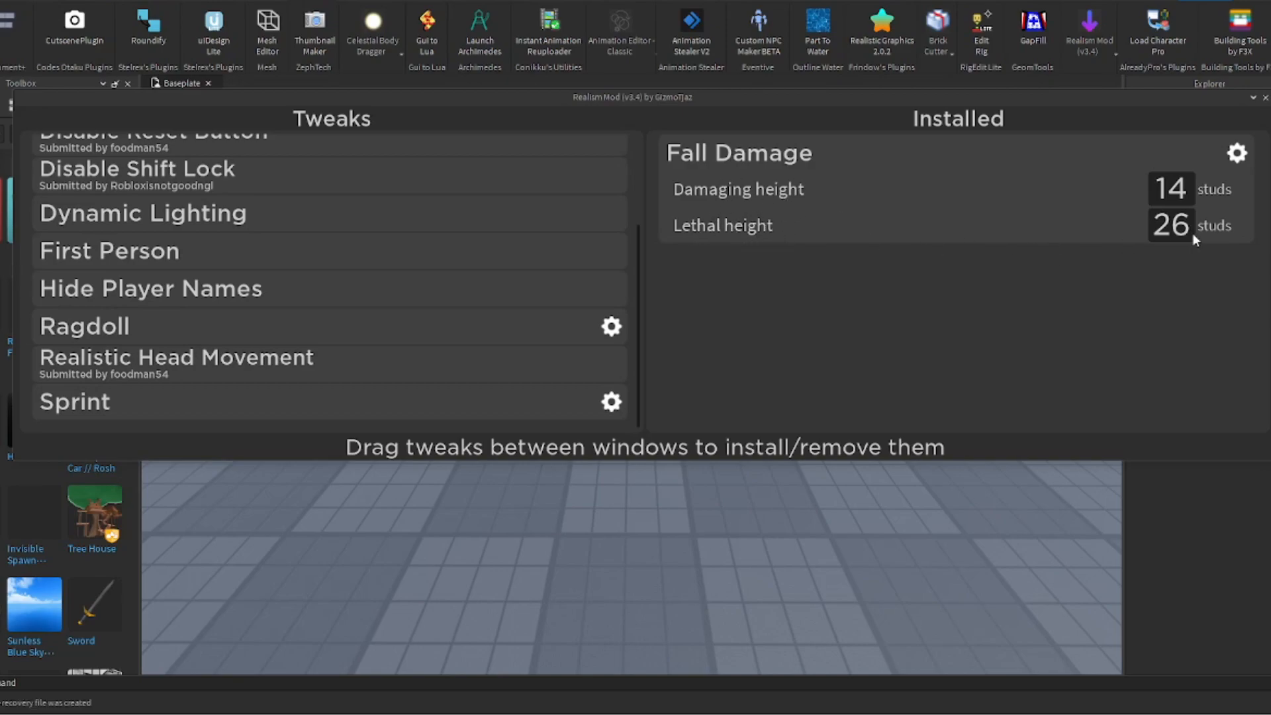
click(1236, 153)
drag(838, 154, 299, 249)
Install the Disable Shift Lock tweak and remove it again
scroll(299, 249, up, 4)
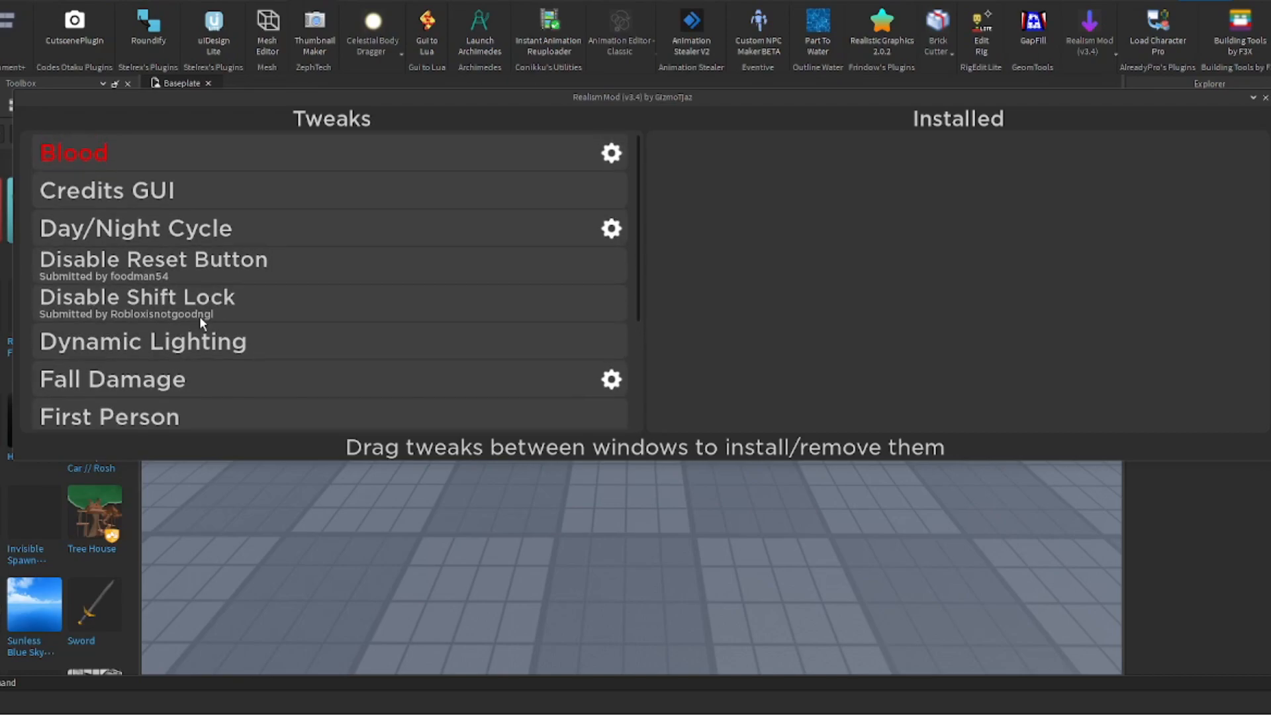
drag(98, 303, 858, 130)
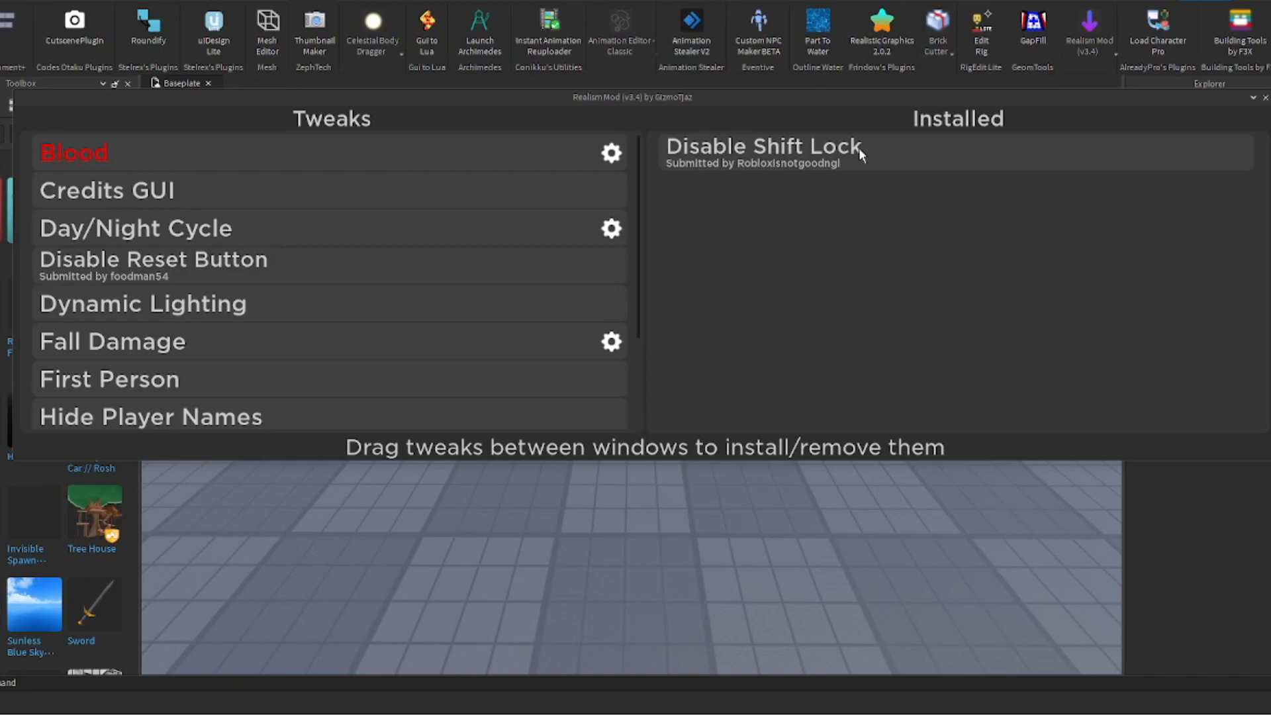
drag(858, 153, 224, 258)
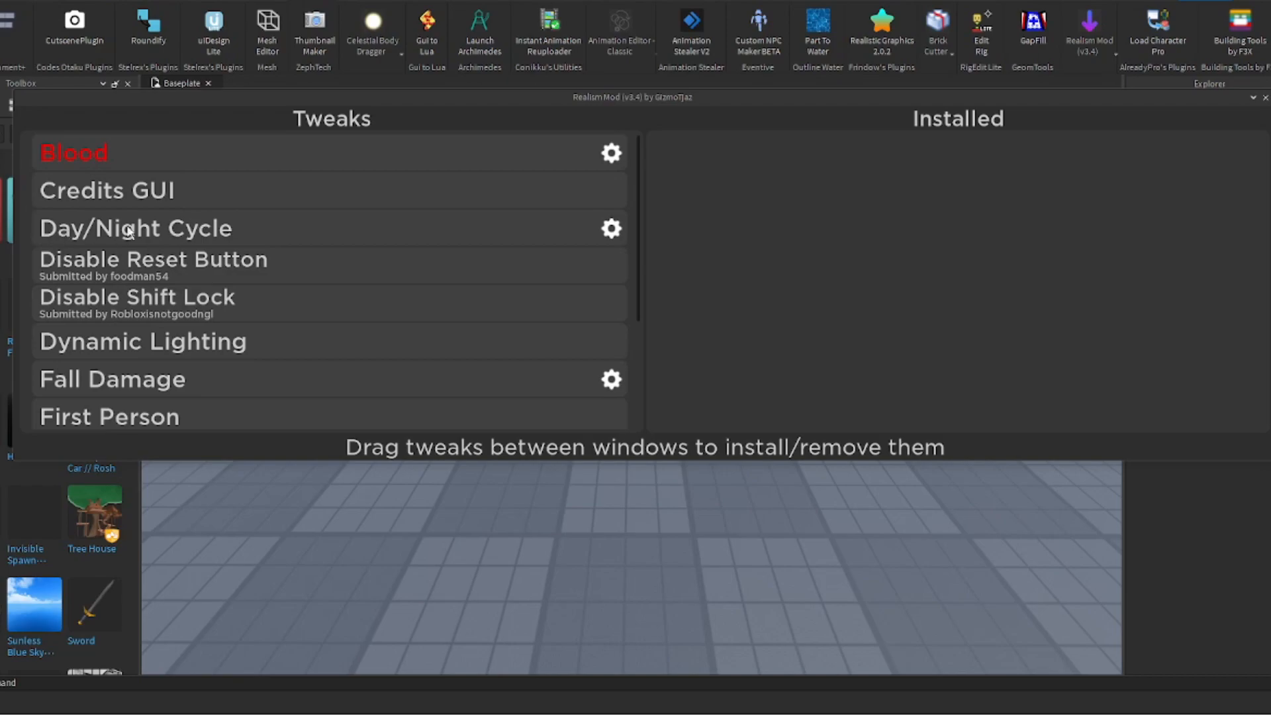
Inspect the day and night duration settings of the Day/Night Cycle tweak
click(610, 228)
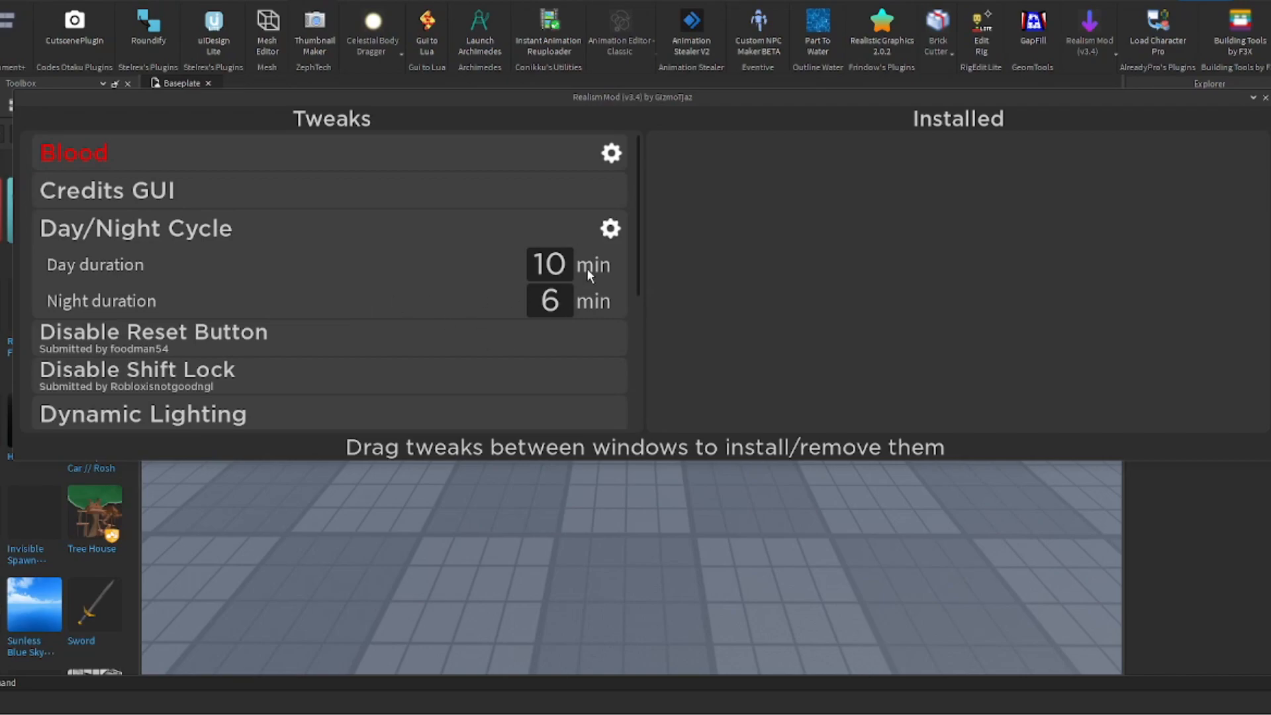
click(610, 229)
Install the Realistic Head Movement tweak and playtest it by looking around with the character
scroll(119, 232, down, 5)
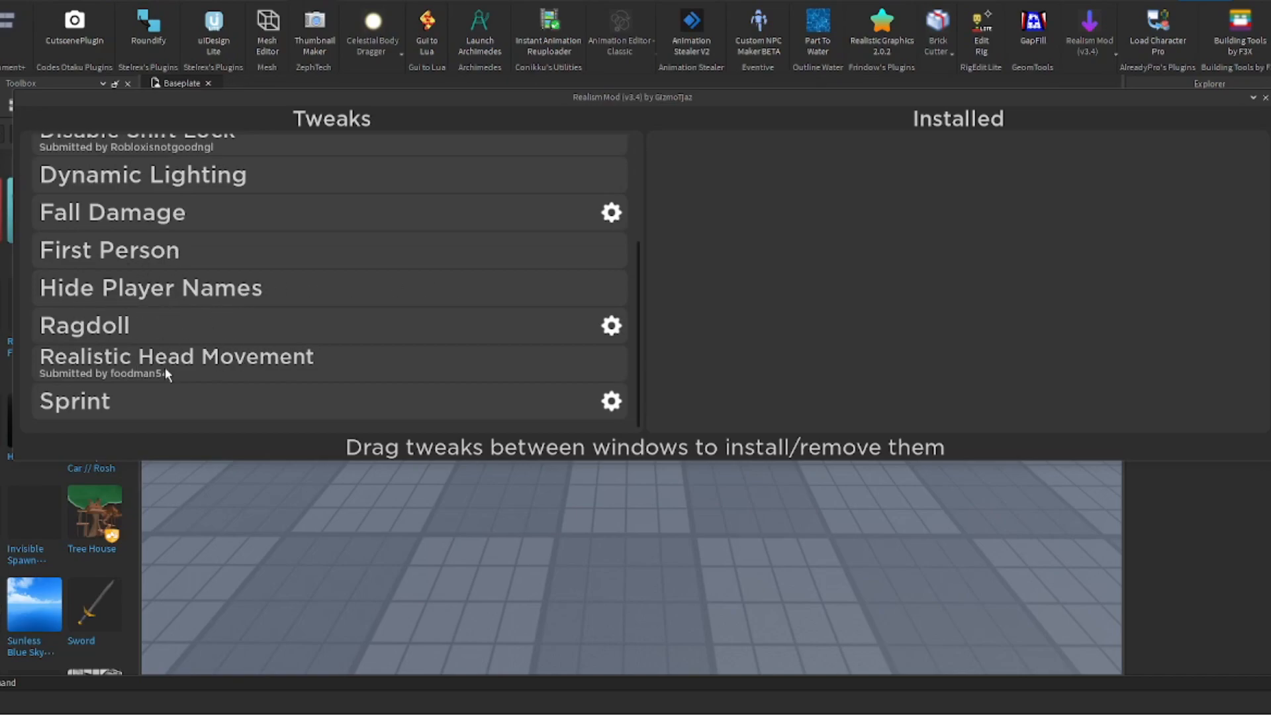
drag(208, 362, 846, 258)
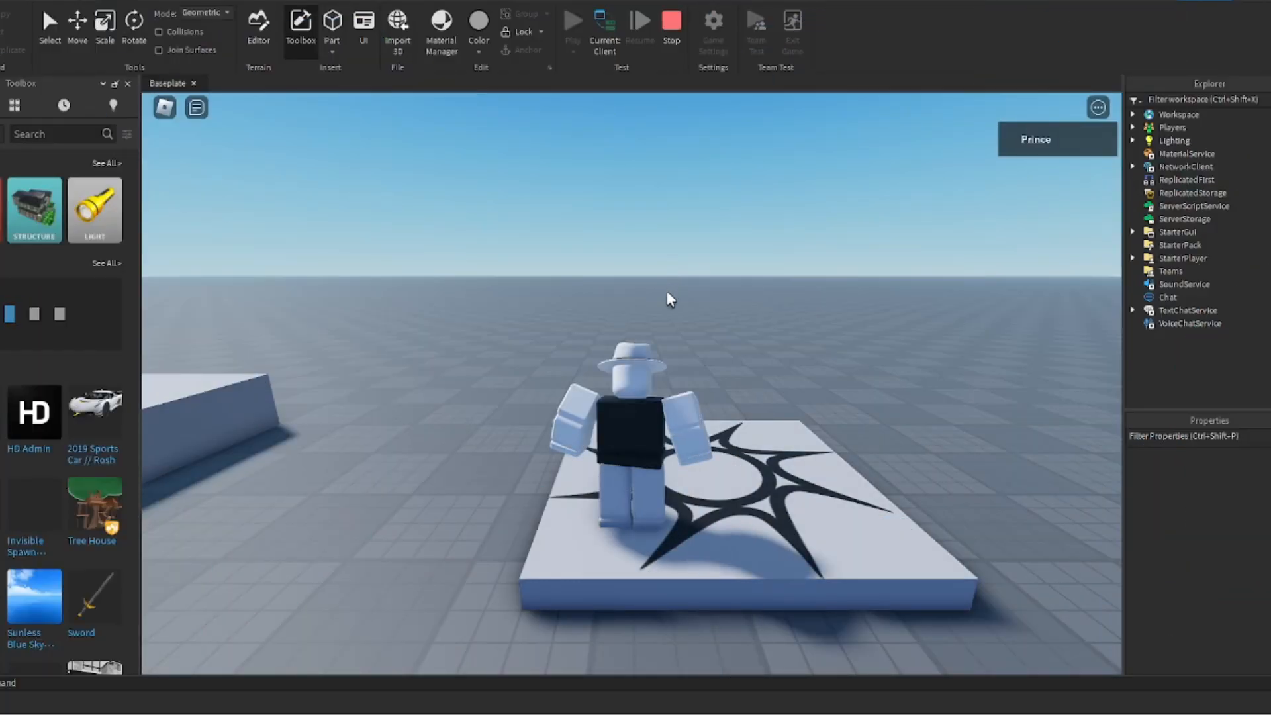
right_drag(699, 323, 699, 324)
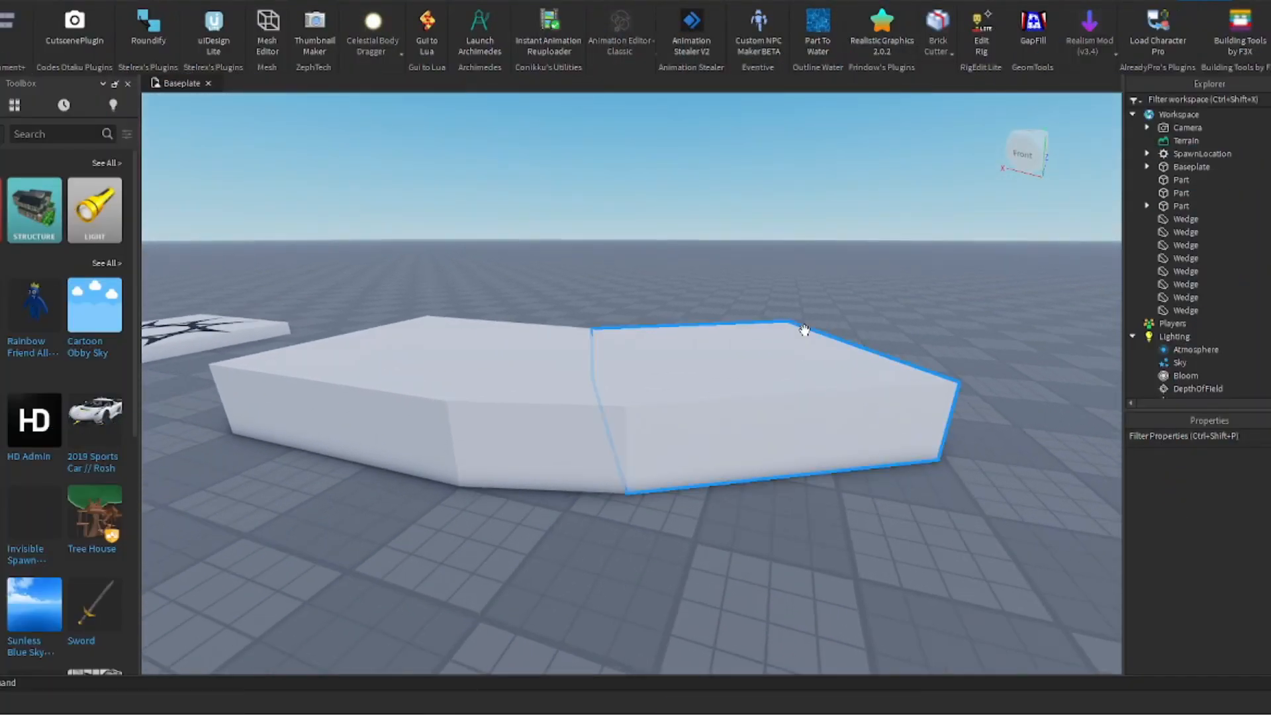
Activate the Building Tools by F3X plugin
right_drag(803, 332, 829, 319)
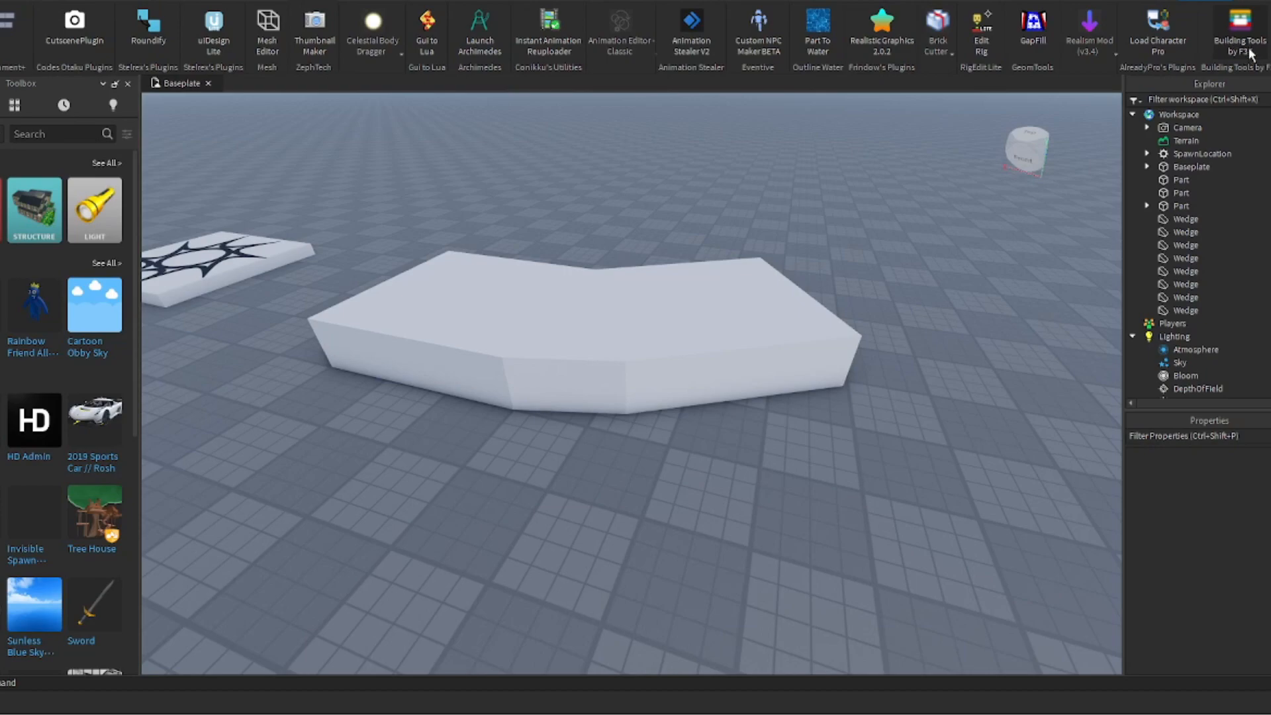
click(1234, 26)
scroll(961, 289, up, 5)
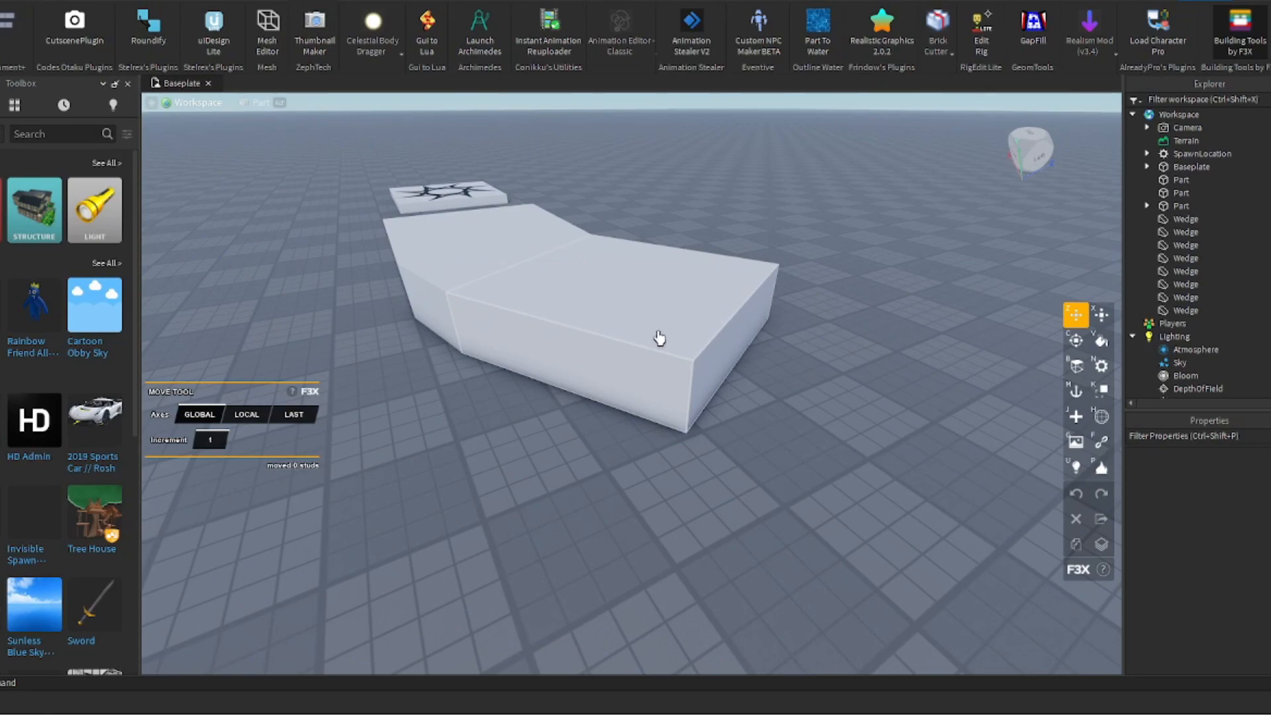
scroll(659, 337, up, 2)
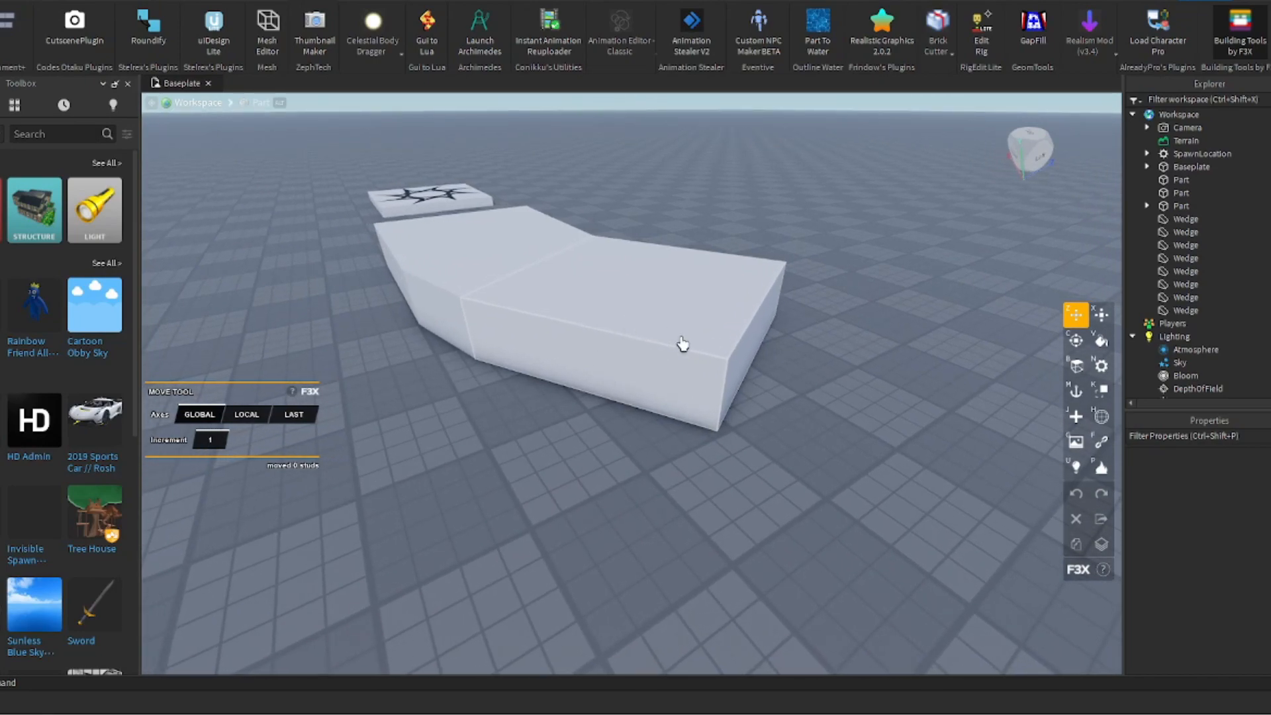
Select the angled block and set the F3X Move tool's axes to Local
click(723, 345)
right_drag(707, 405, 900, 371)
click(250, 417)
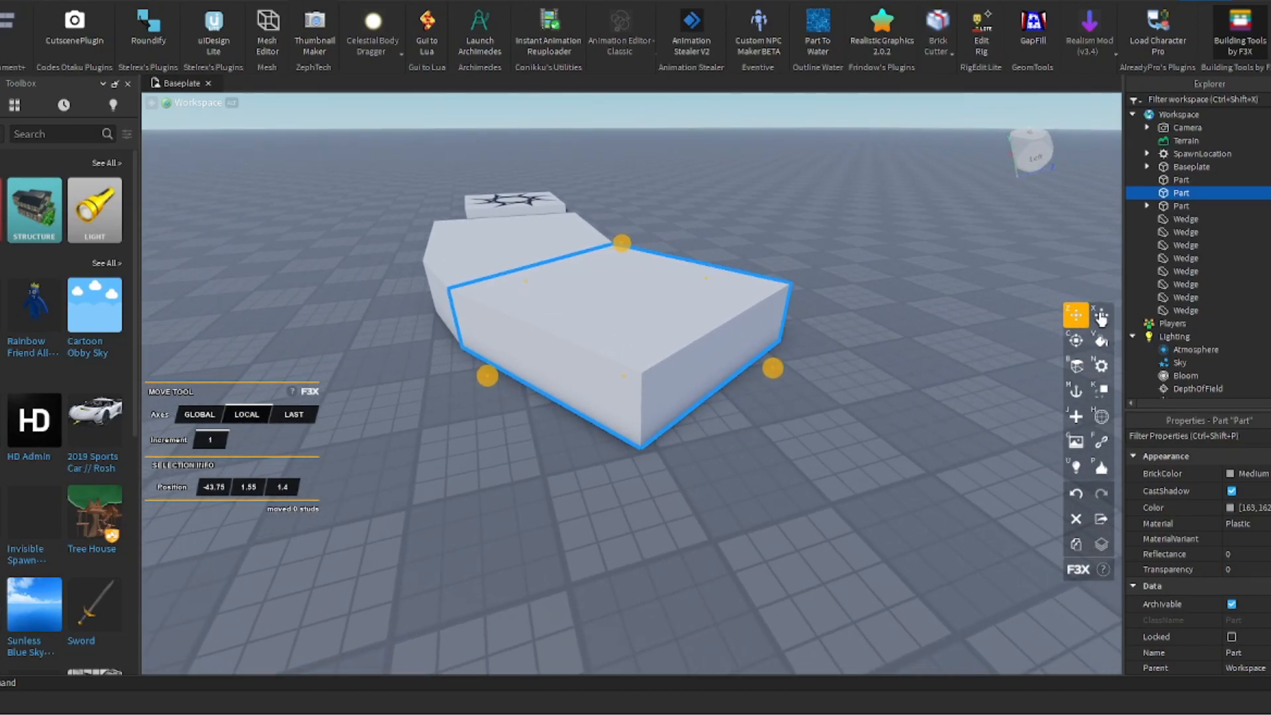
Clone the angled block and move the copy 13 studs away along its local axis
click(1080, 549)
right_drag(707, 380, 706, 379)
mouse_move(680, 351)
mouse_down()
mouse_move(826, 360)
mouse_move(814, 355)
mouse_move(822, 373)
mouse_up()
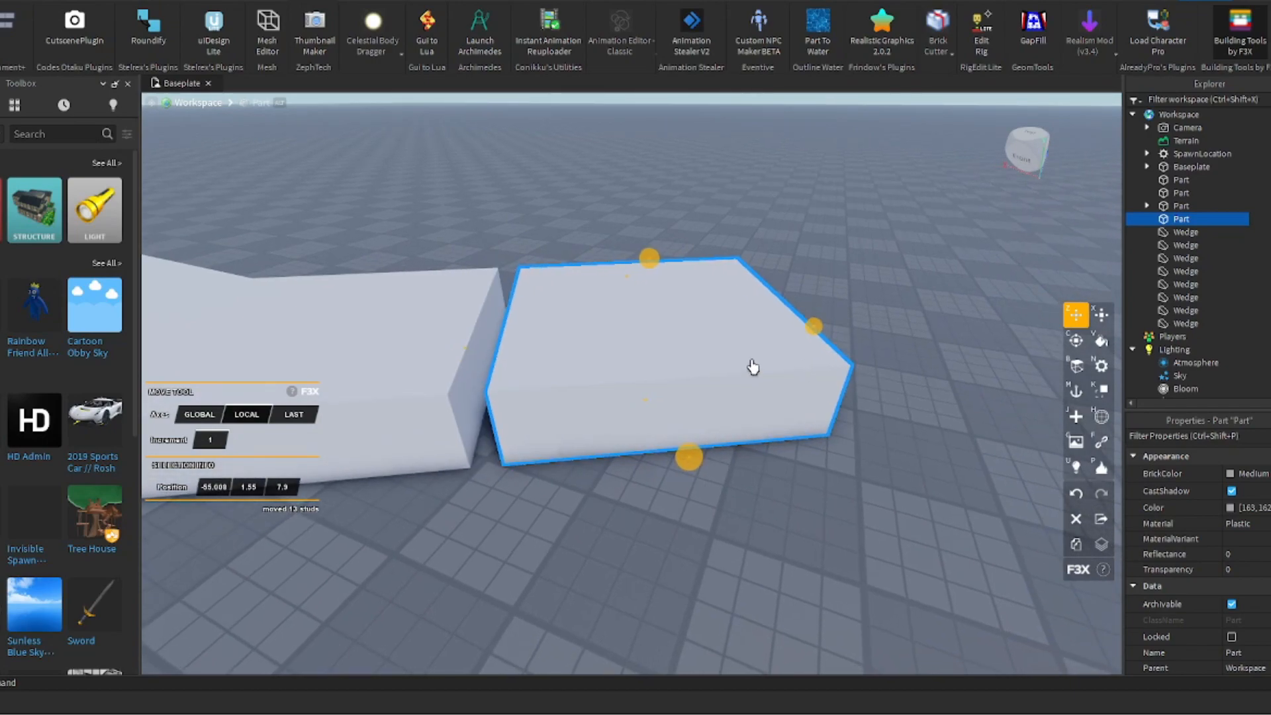
key(a)
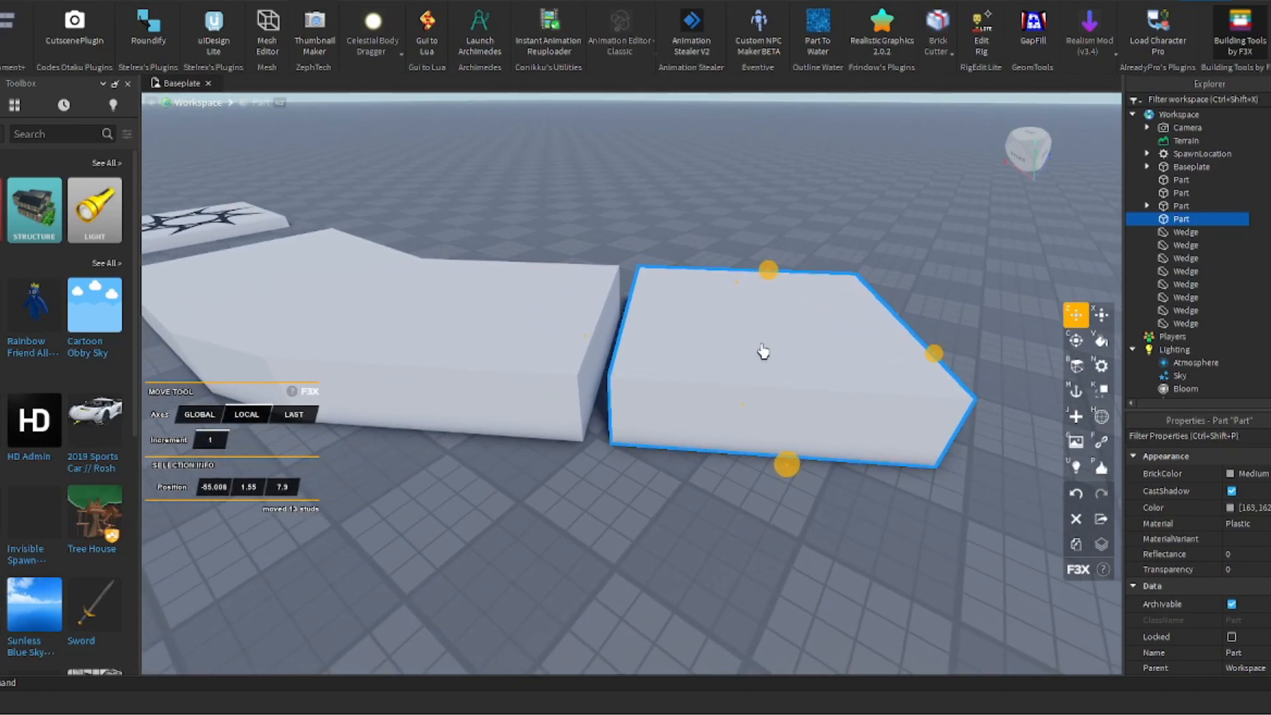
Try rotating the cloned block about its center with the F3X Rotate tool in 15-degree increments
click(1104, 319)
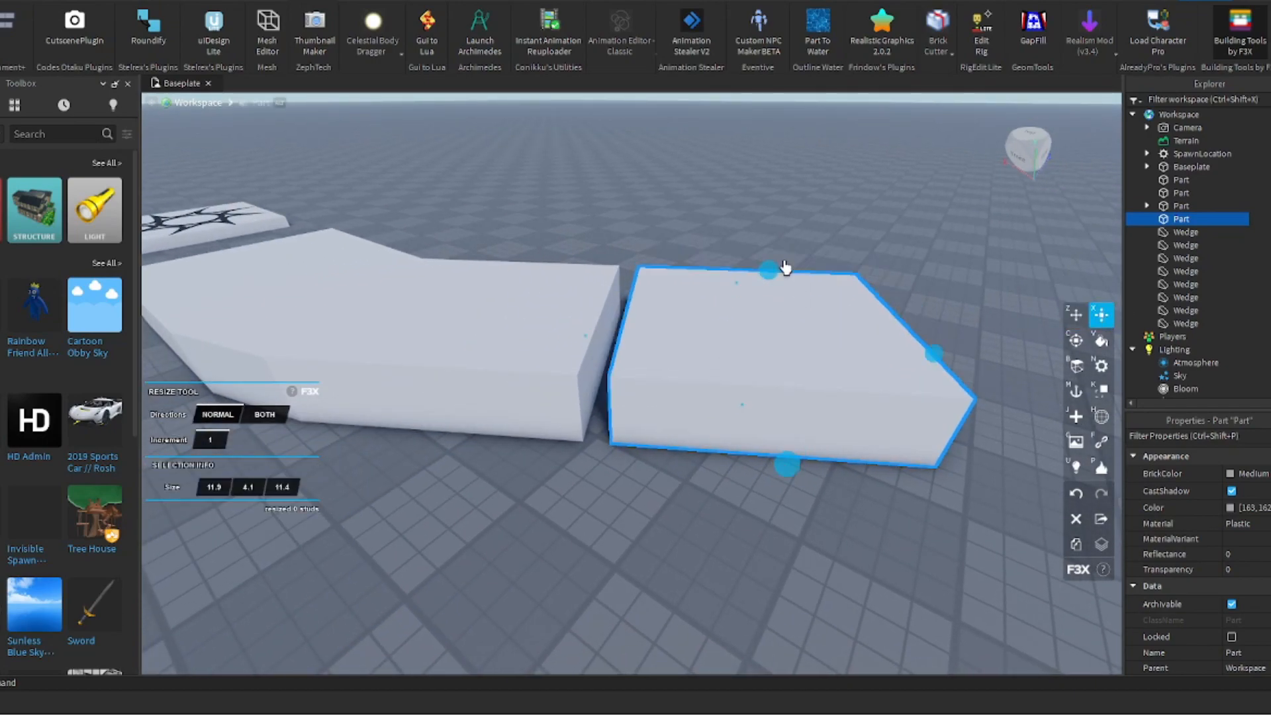
click(1077, 313)
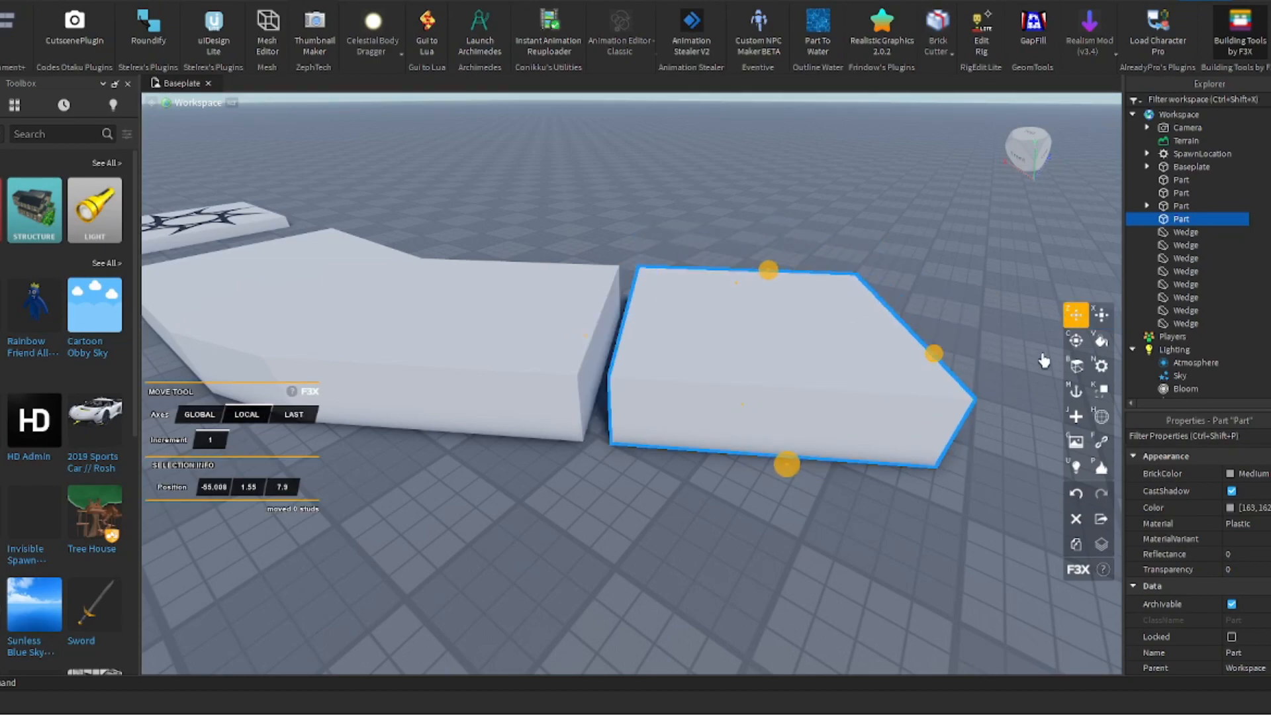
click(1075, 341)
right_drag(842, 275, 848, 280)
drag(889, 360, 877, 330)
drag(872, 322, 886, 349)
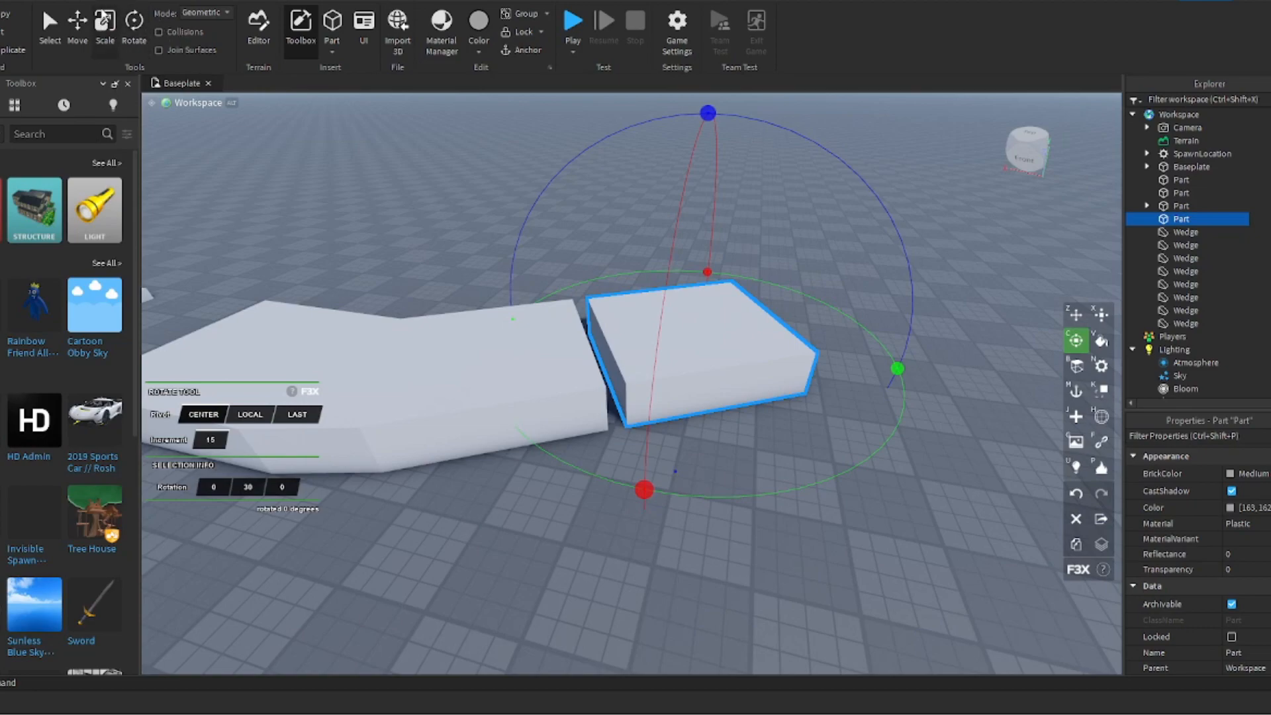
key(w)
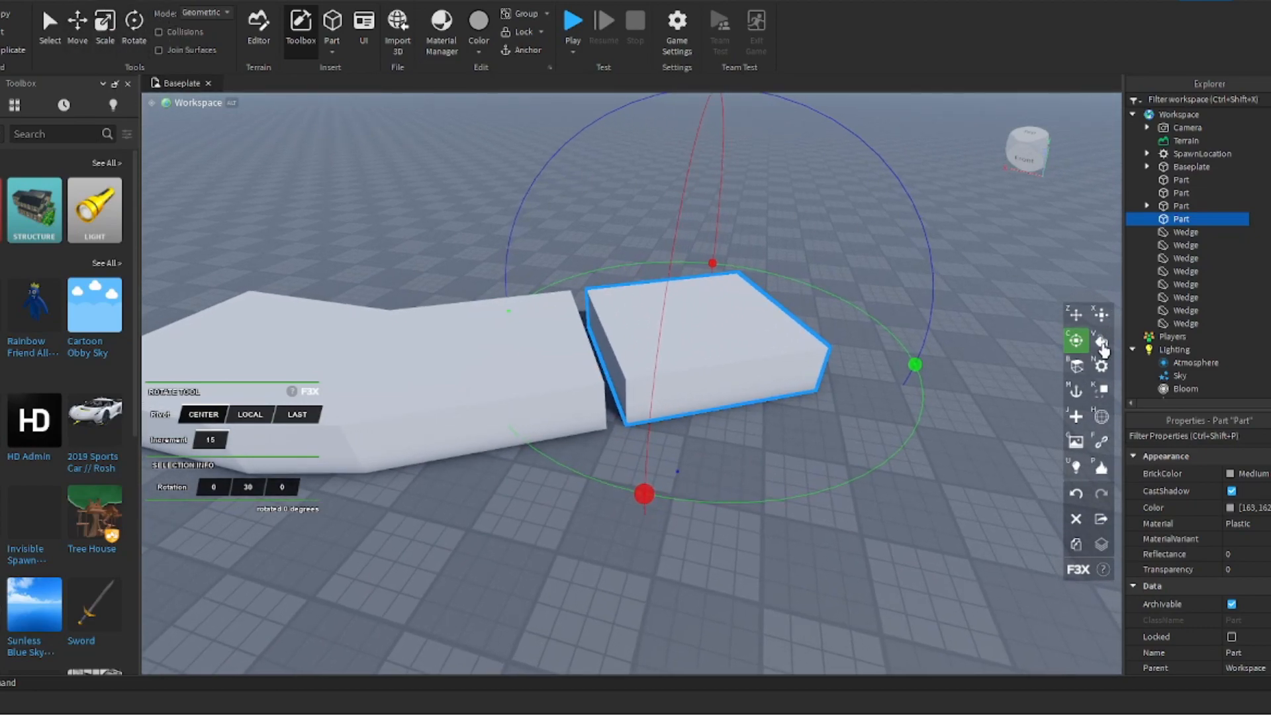
Paint the cloned block Really red and recolor it Really blue with the F3X Paint tool
click(1102, 342)
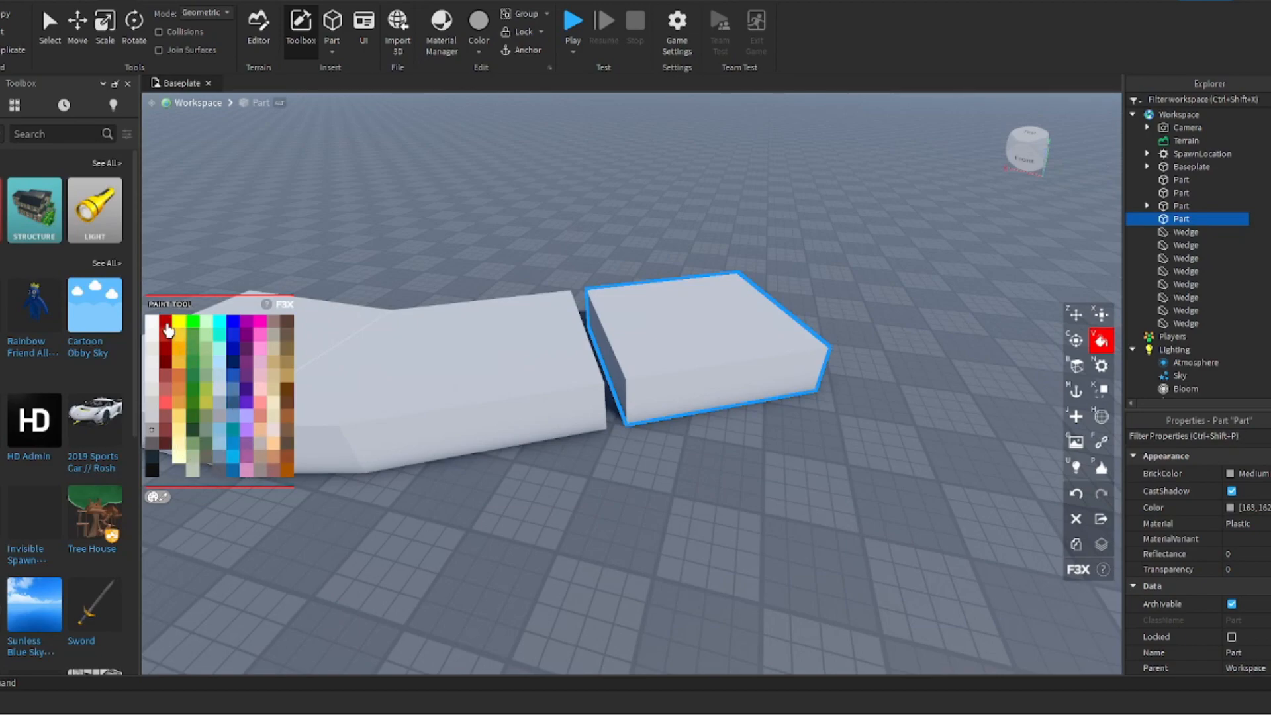
click(166, 324)
right_drag(759, 371, 737, 411)
key(d)
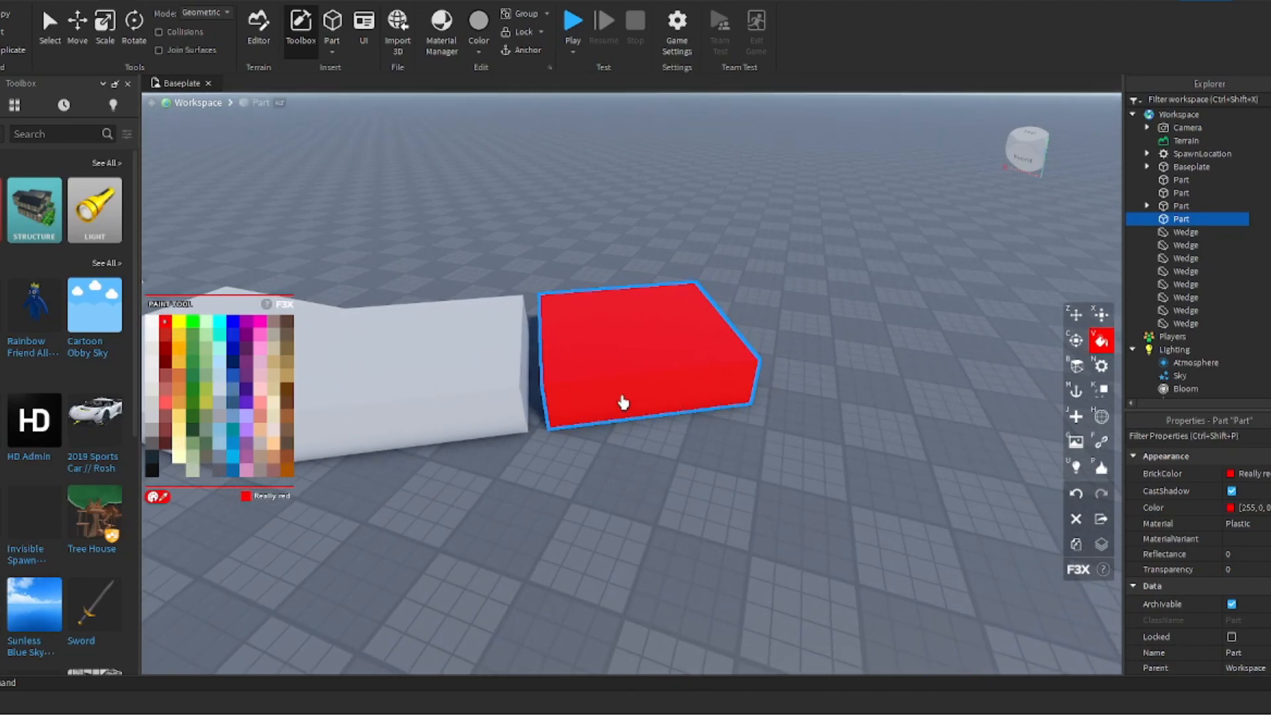
click(235, 323)
key(a)
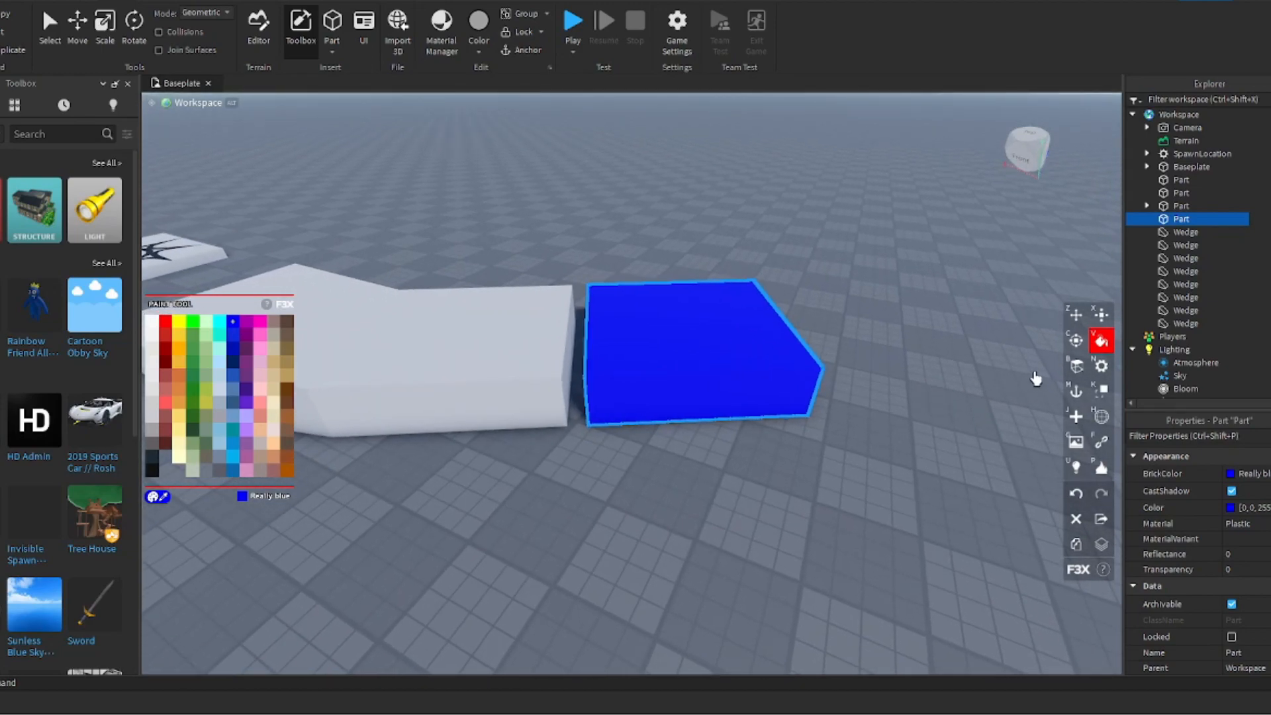
Set the top side of the blue block to the Studs surface type with the F3X Surface tool
click(1077, 366)
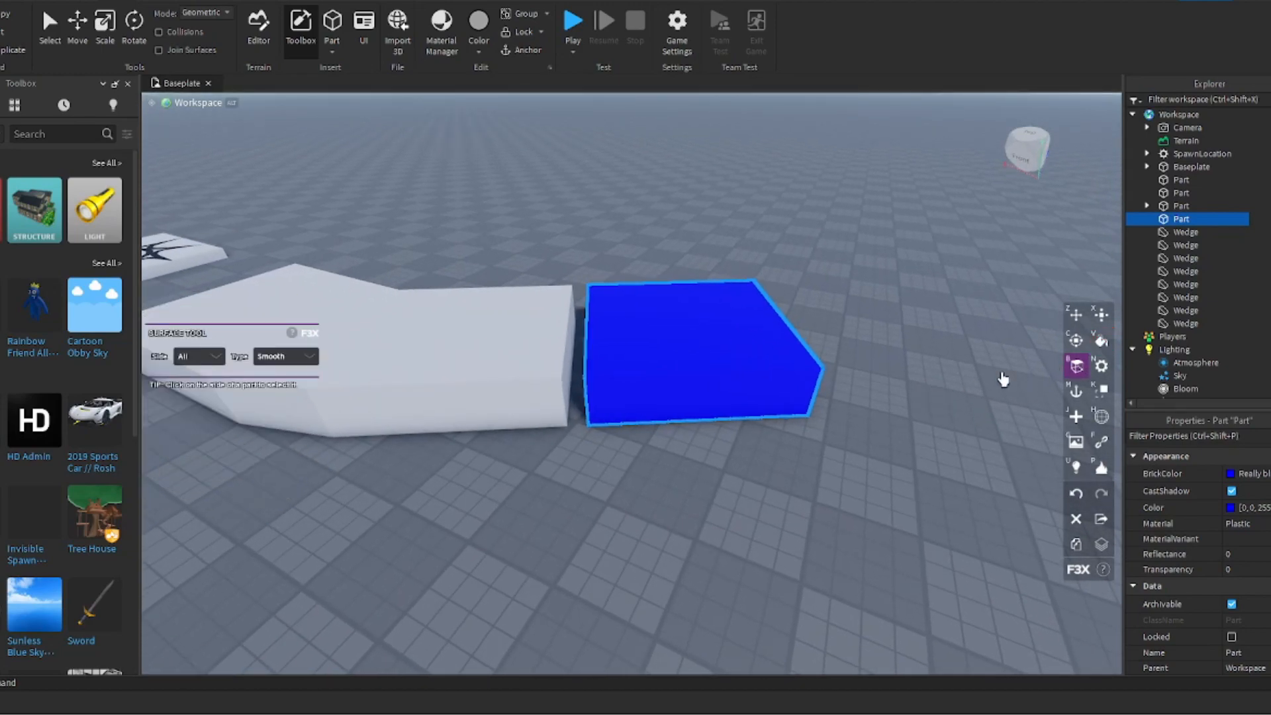
click(196, 358)
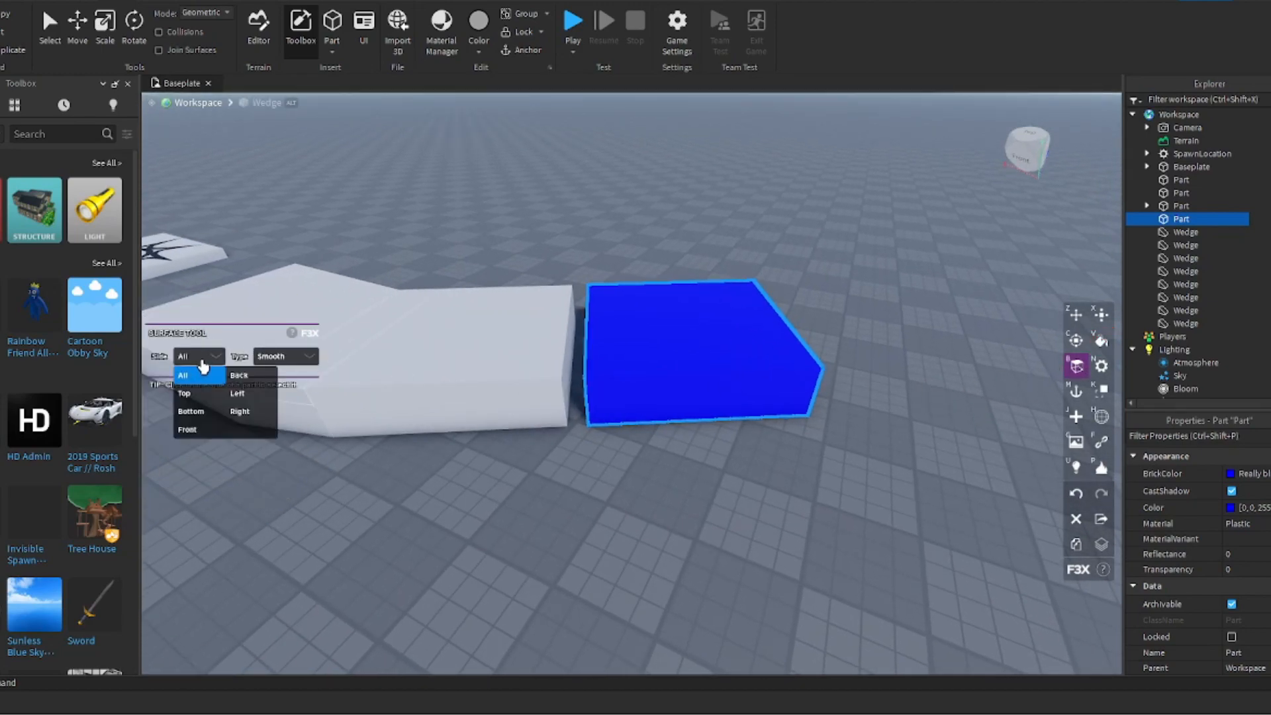
click(197, 393)
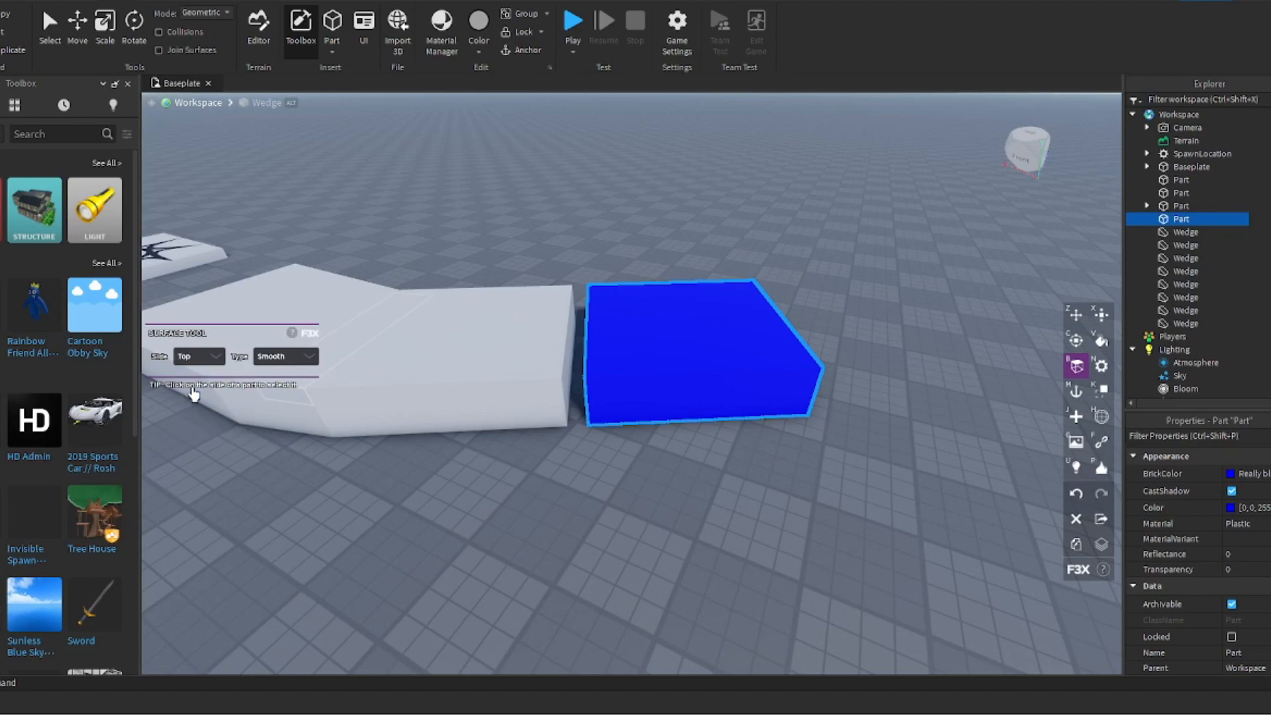
click(282, 360)
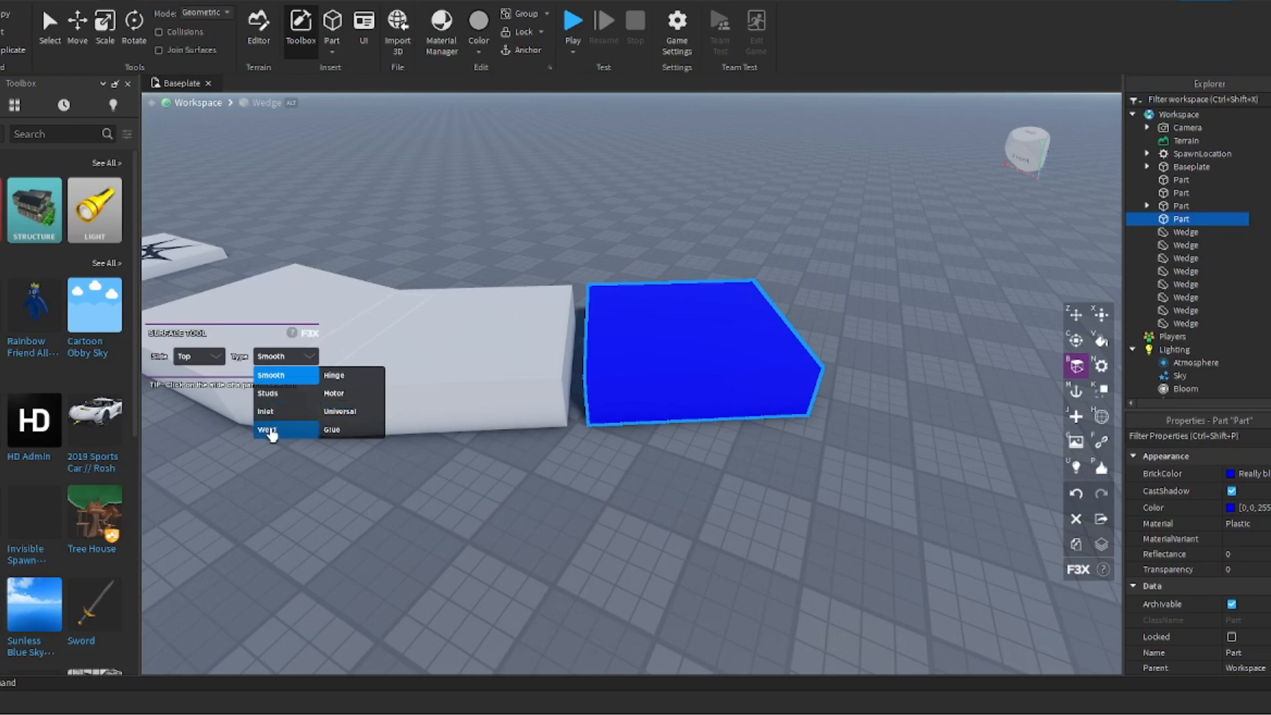
click(269, 394)
scroll(617, 365, up, 10)
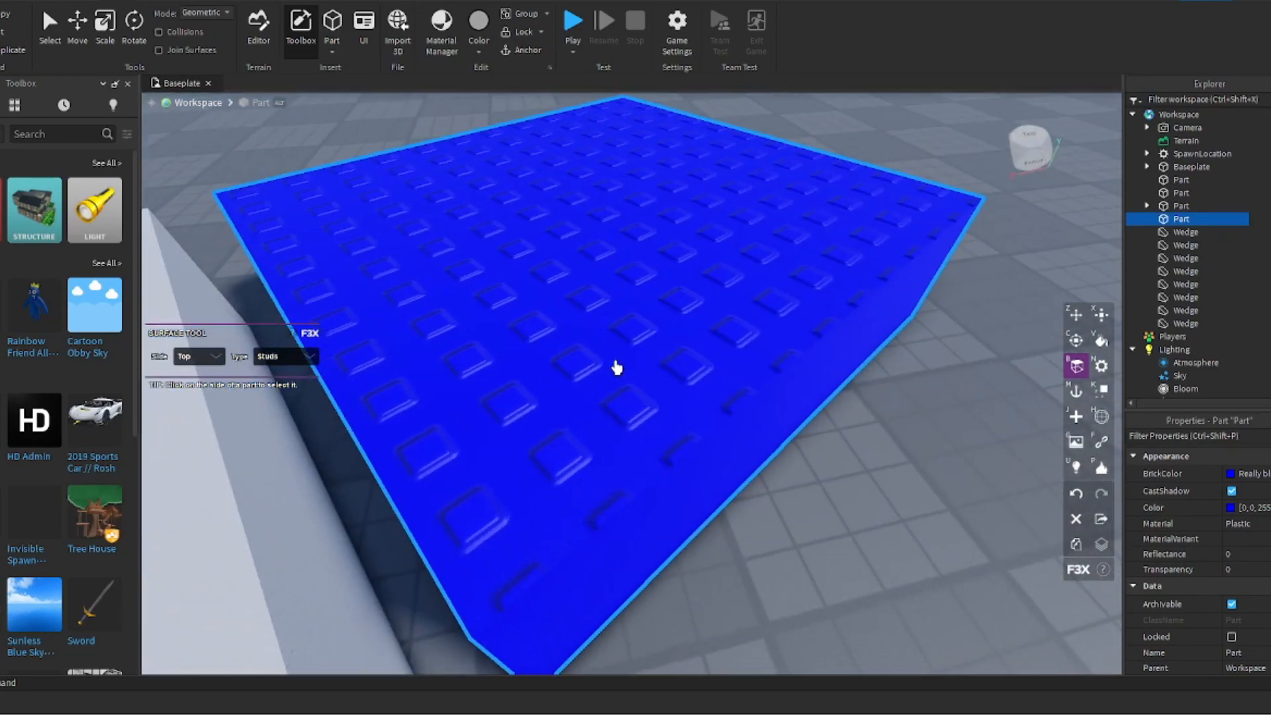
scroll(617, 368, down, 5)
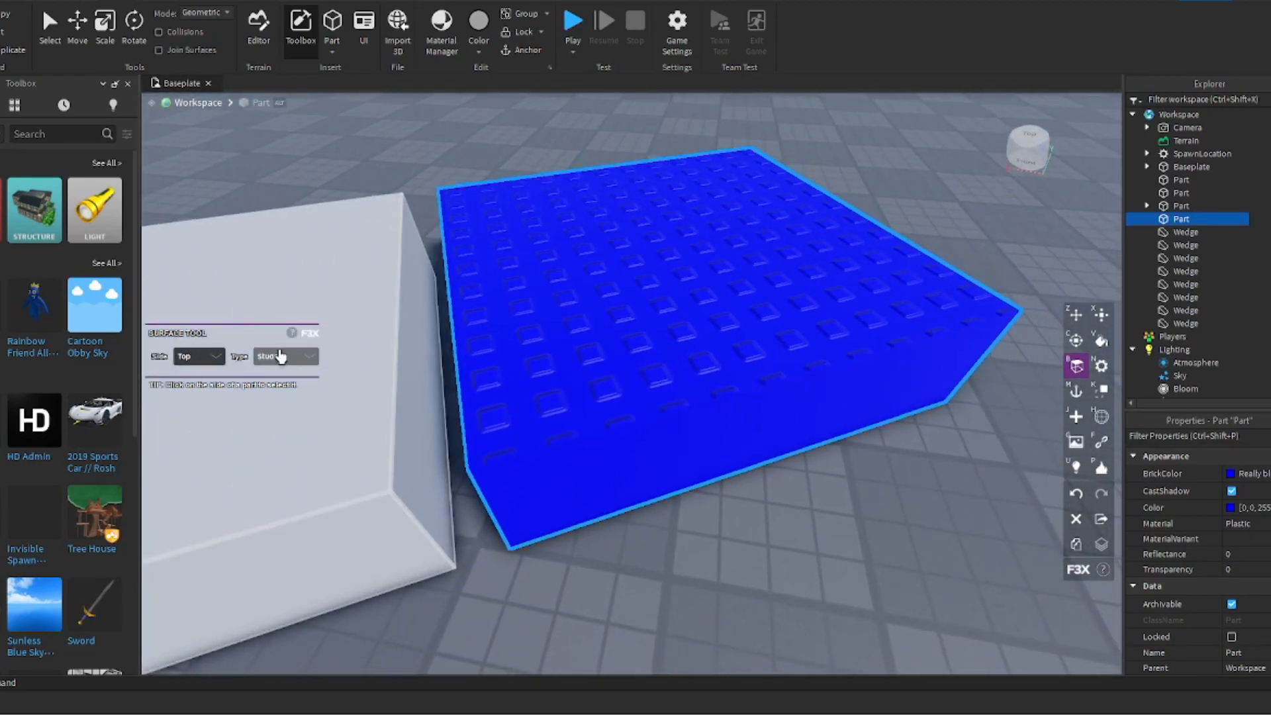
Try the Hinge and Universal surface types on the top side of the blue block
click(285, 357)
click(356, 382)
right_drag(624, 312, 624, 312)
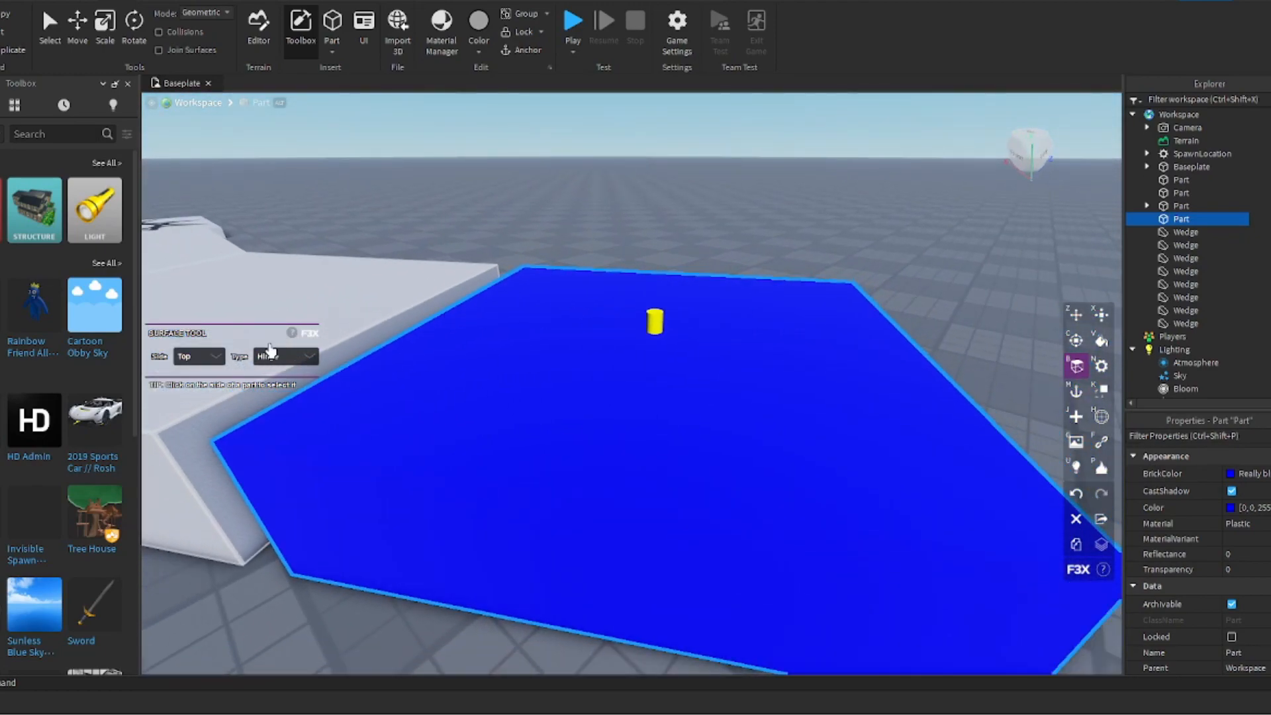
click(285, 356)
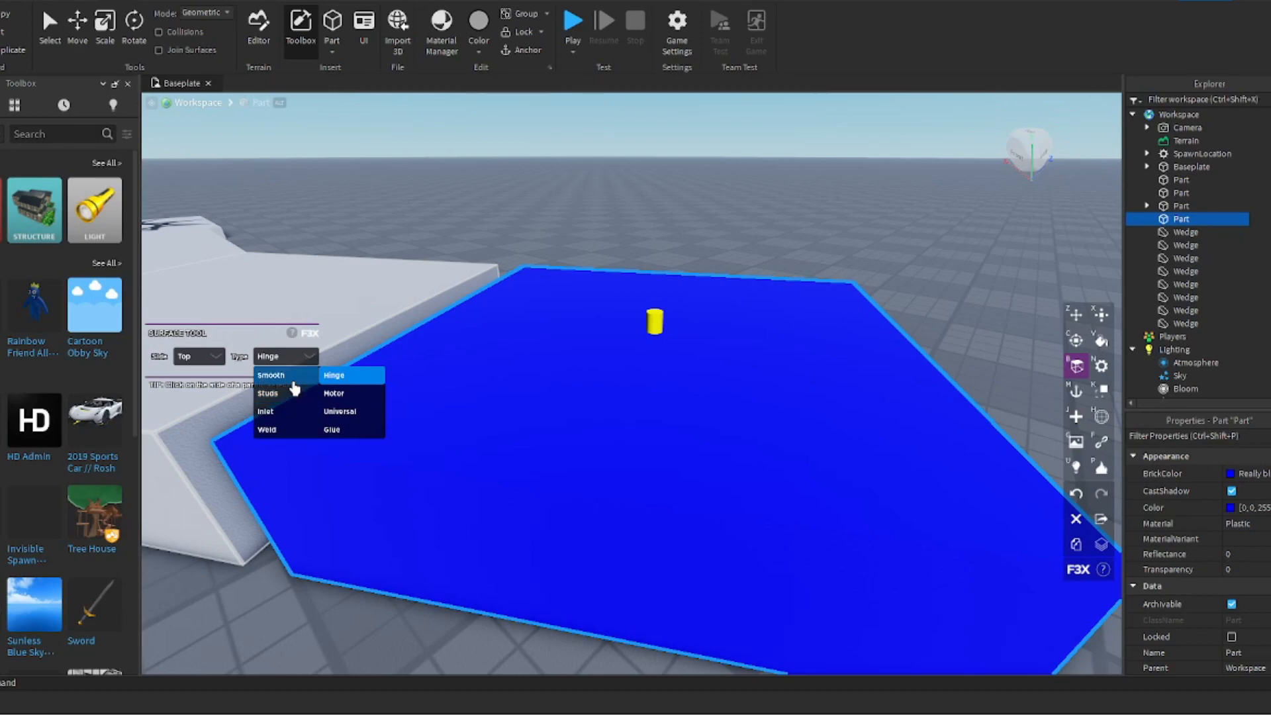
click(354, 411)
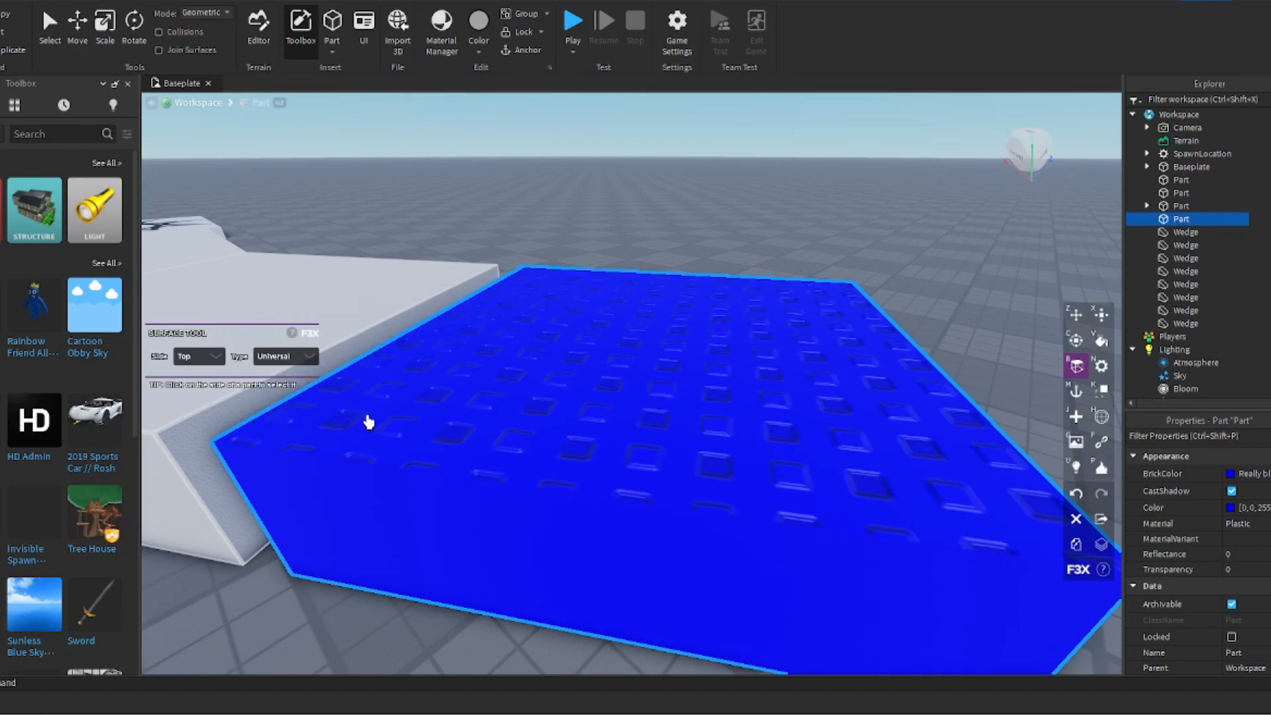
right_drag(604, 435, 610, 439)
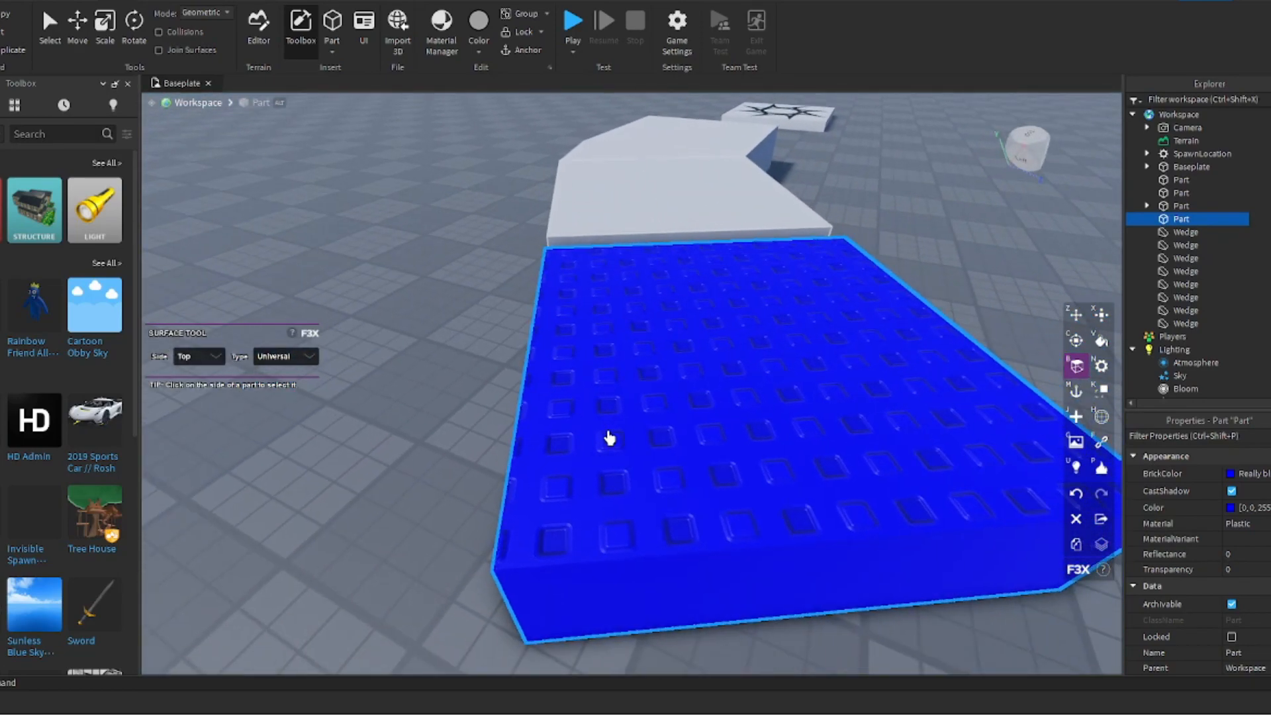
right_drag(493, 417, 493, 417)
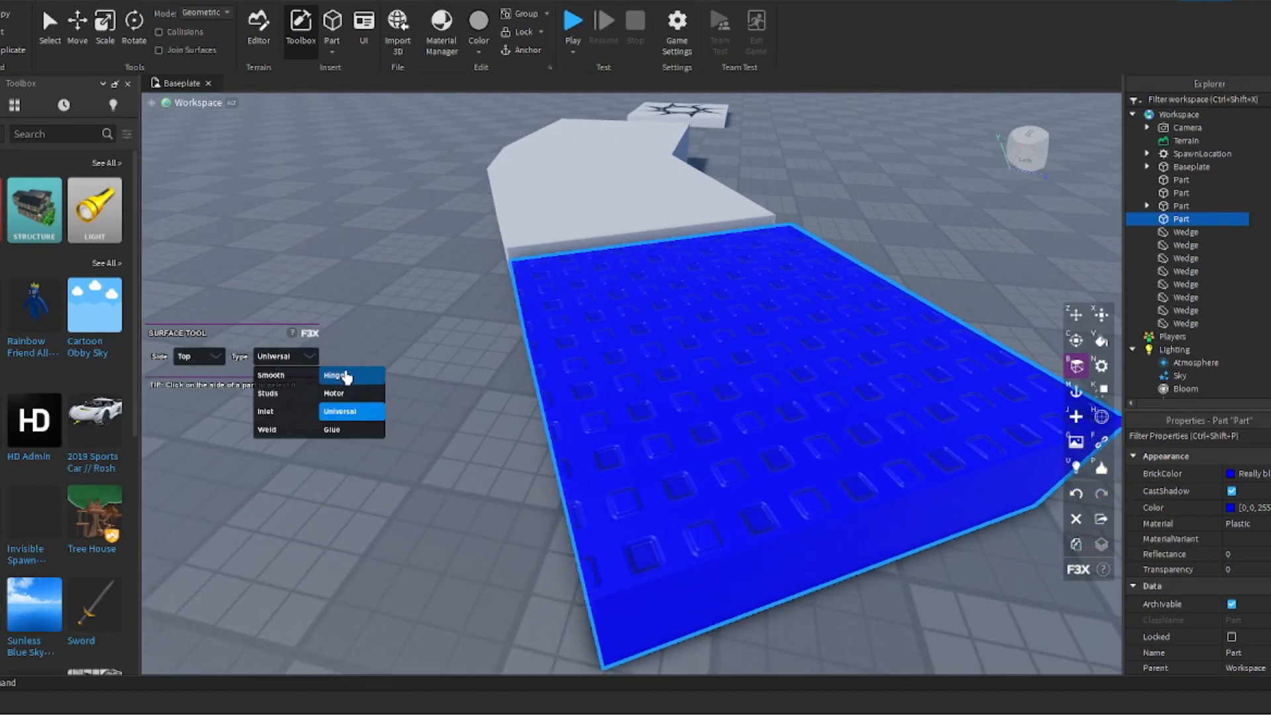
Try the Glue surface type on the blue block's top side and change it to Motor
click(341, 431)
right_drag(675, 411, 676, 412)
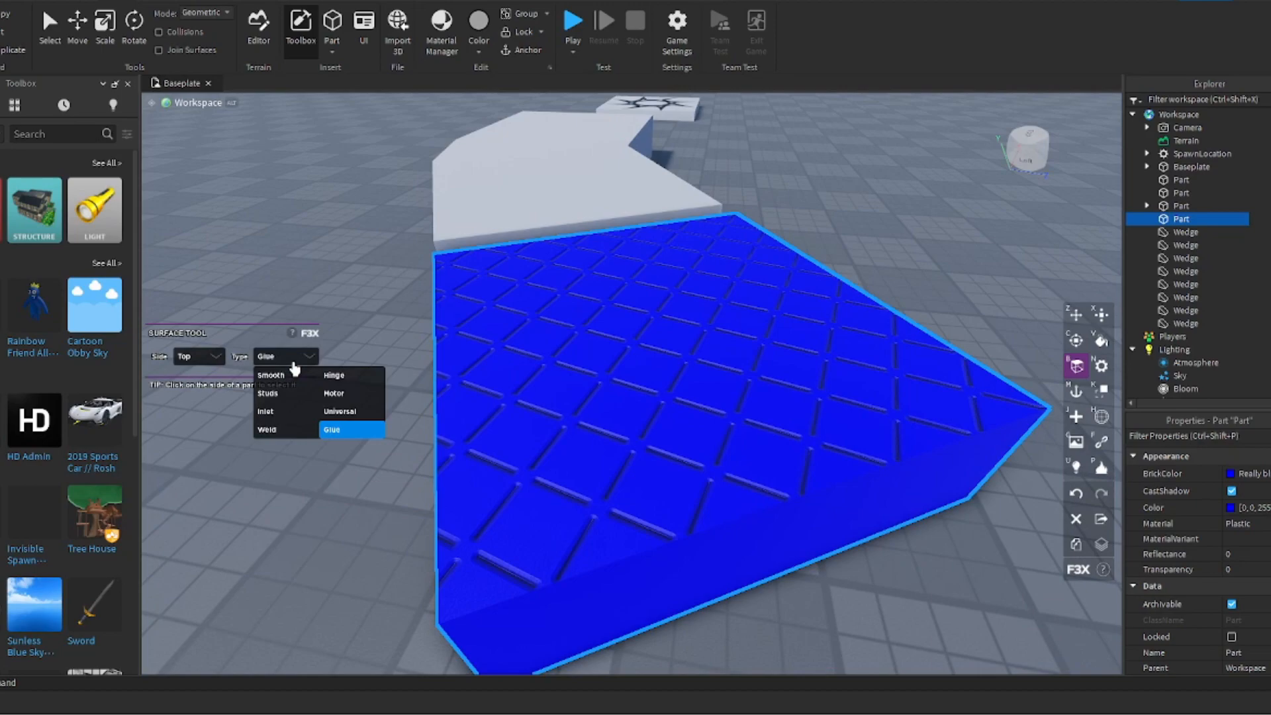
click(351, 399)
right_drag(661, 357, 676, 356)
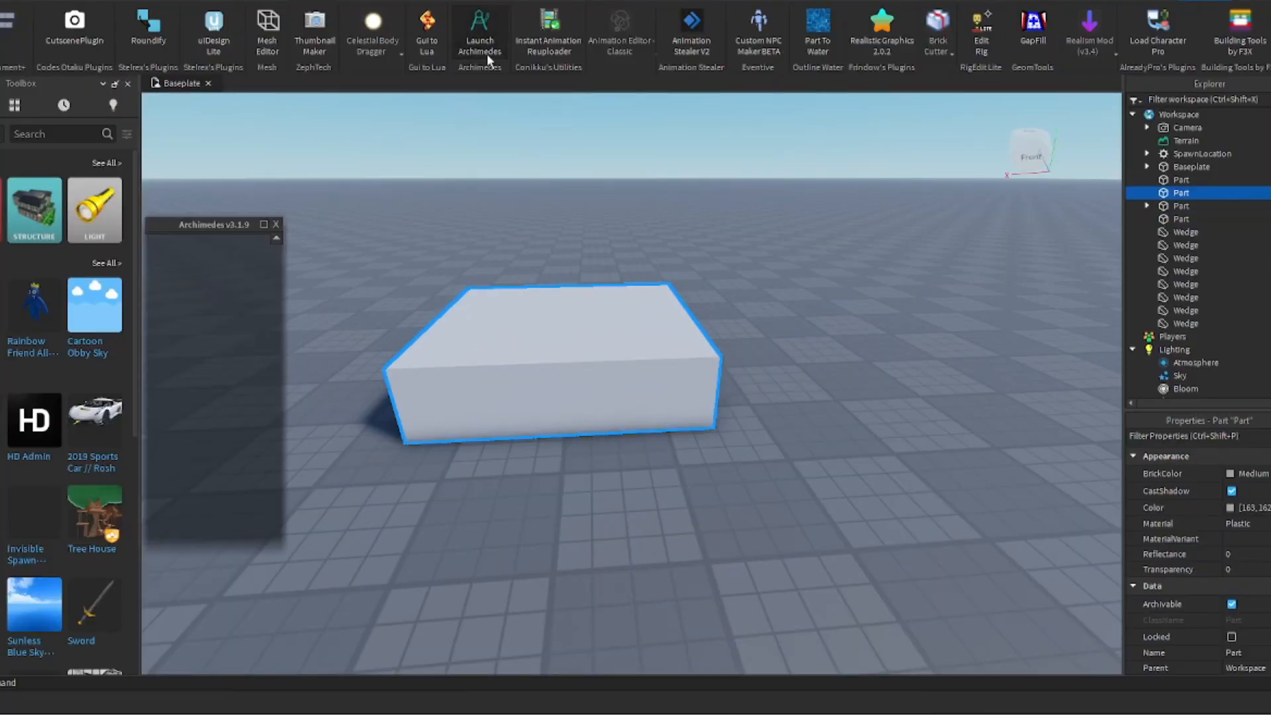
Launch Archimedes on the selected grey block and try rendering one curve segment in the X² direction
click(484, 44)
right_drag(728, 212, 723, 229)
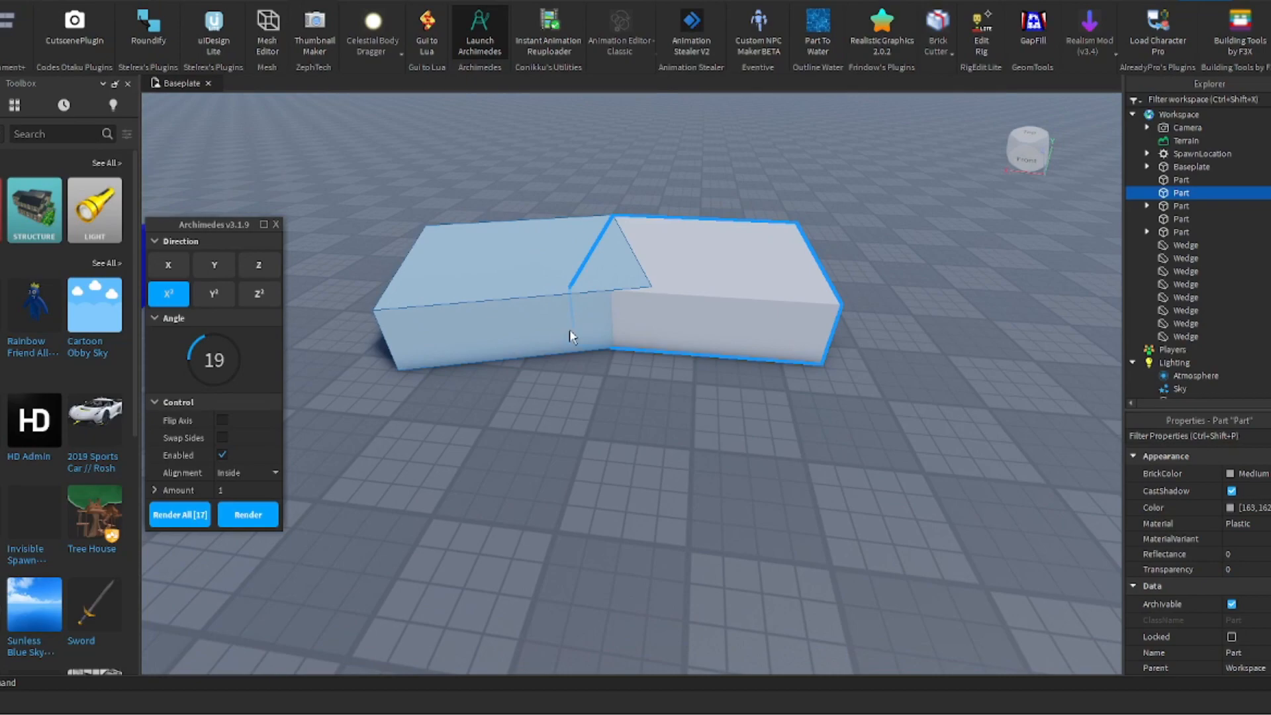
key(a)
right_drag(617, 301, 617, 302)
scroll(618, 304, down, 10)
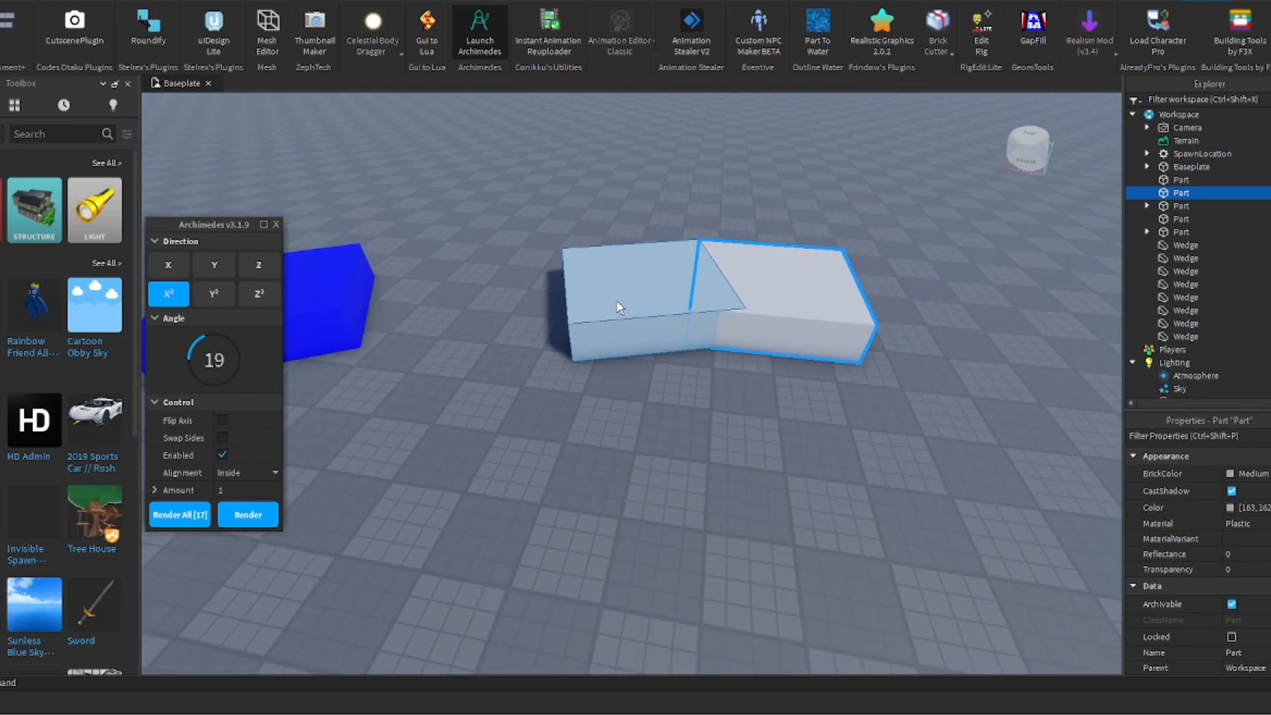
click(234, 523)
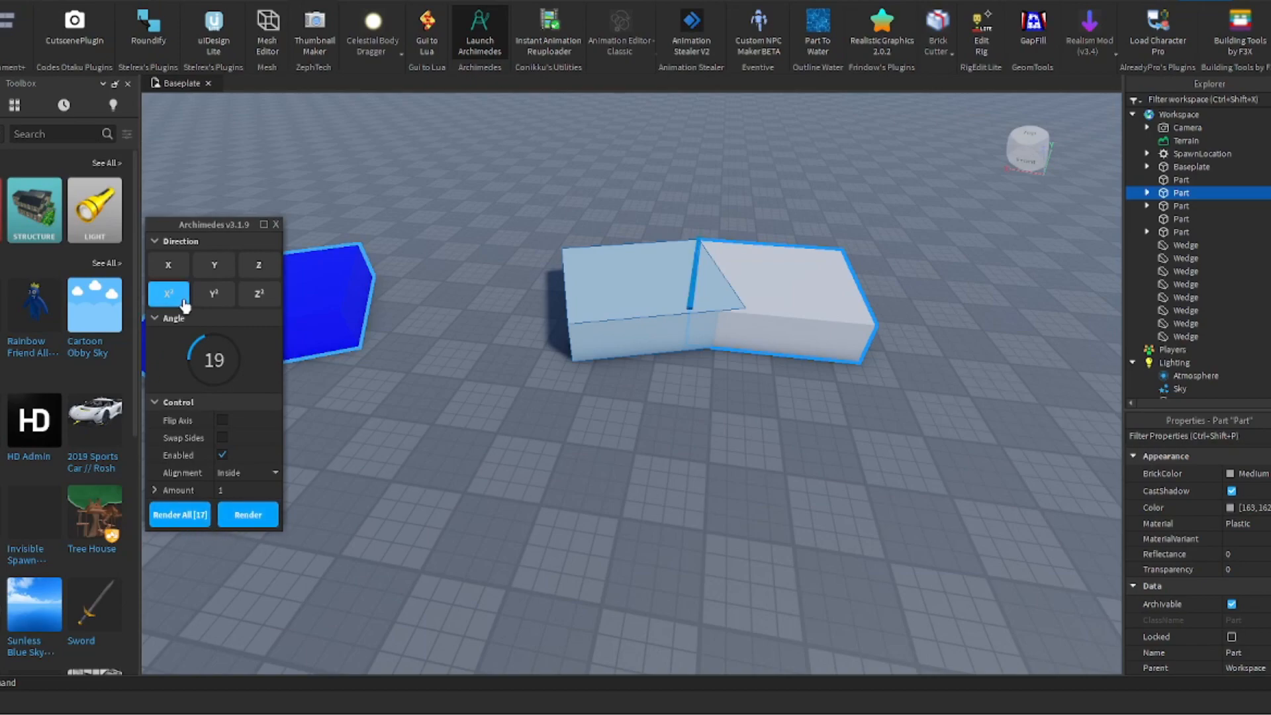
Preview the Archimedes curve segment in the Y², Z, Z², Y and X directions and return to X²
click(214, 294)
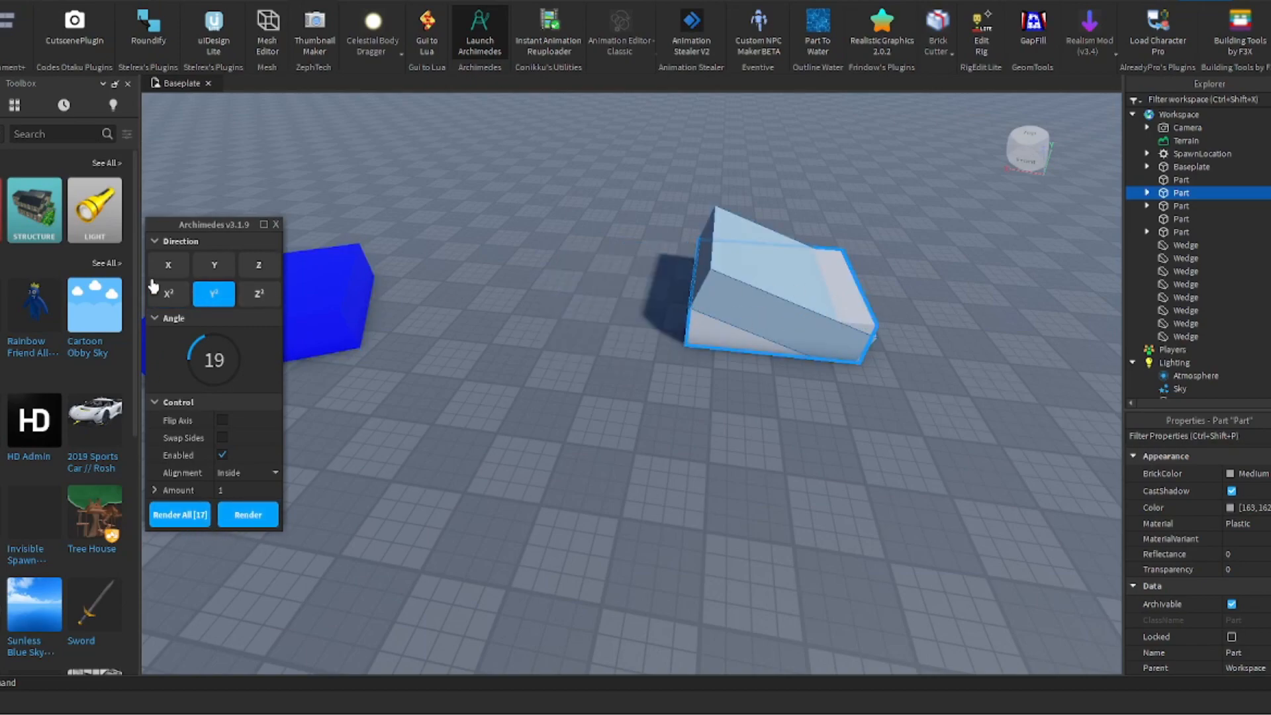
click(262, 273)
right_drag(742, 382, 742, 380)
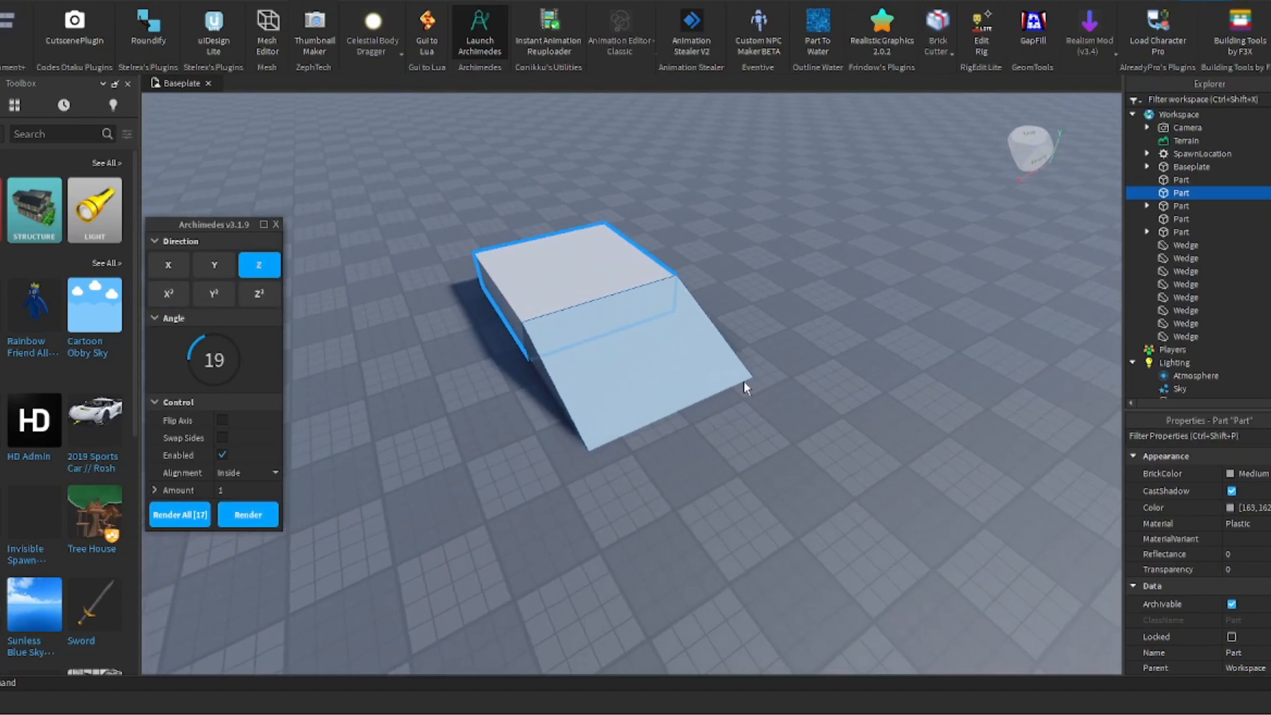
click(262, 297)
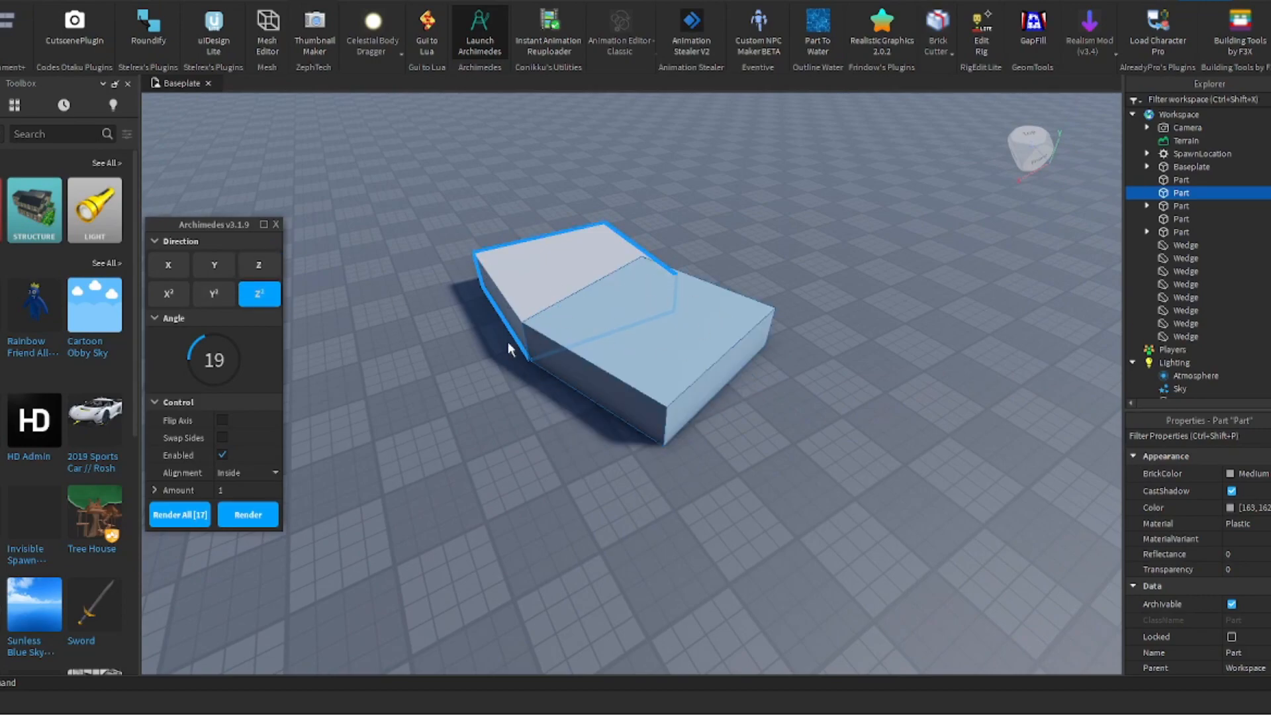
click(207, 268)
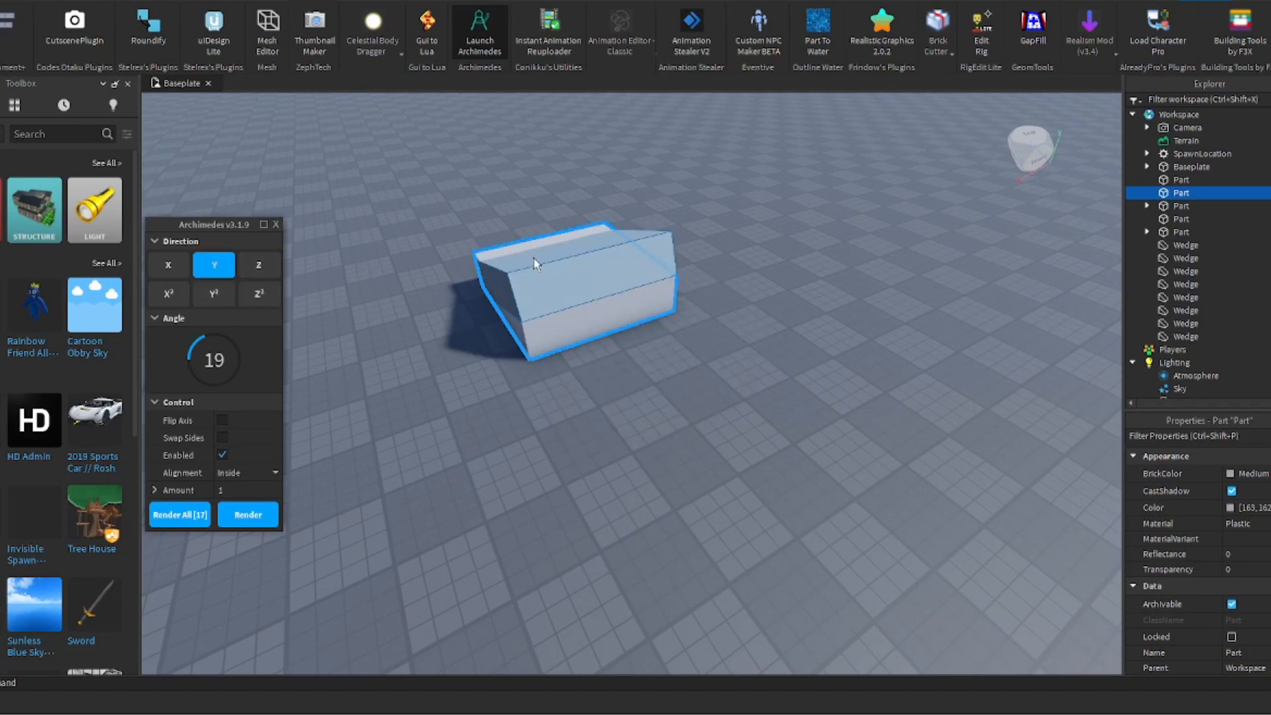
click(169, 268)
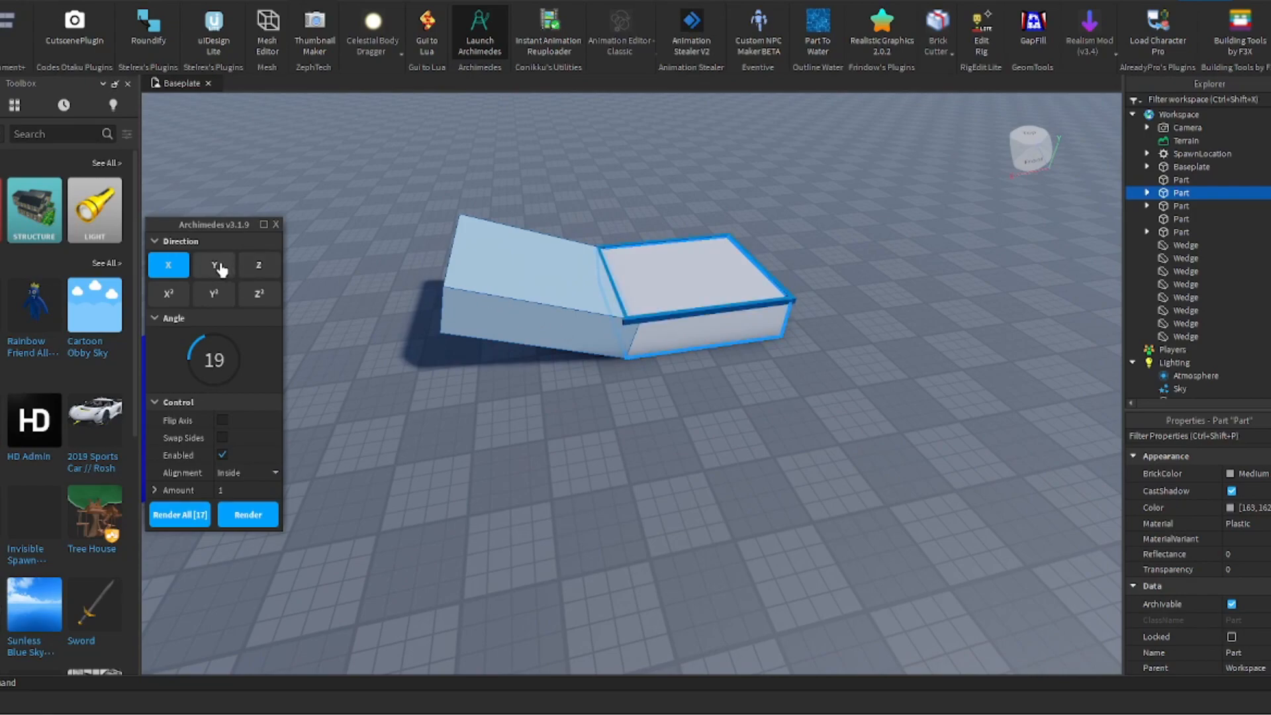
click(219, 268)
click(173, 298)
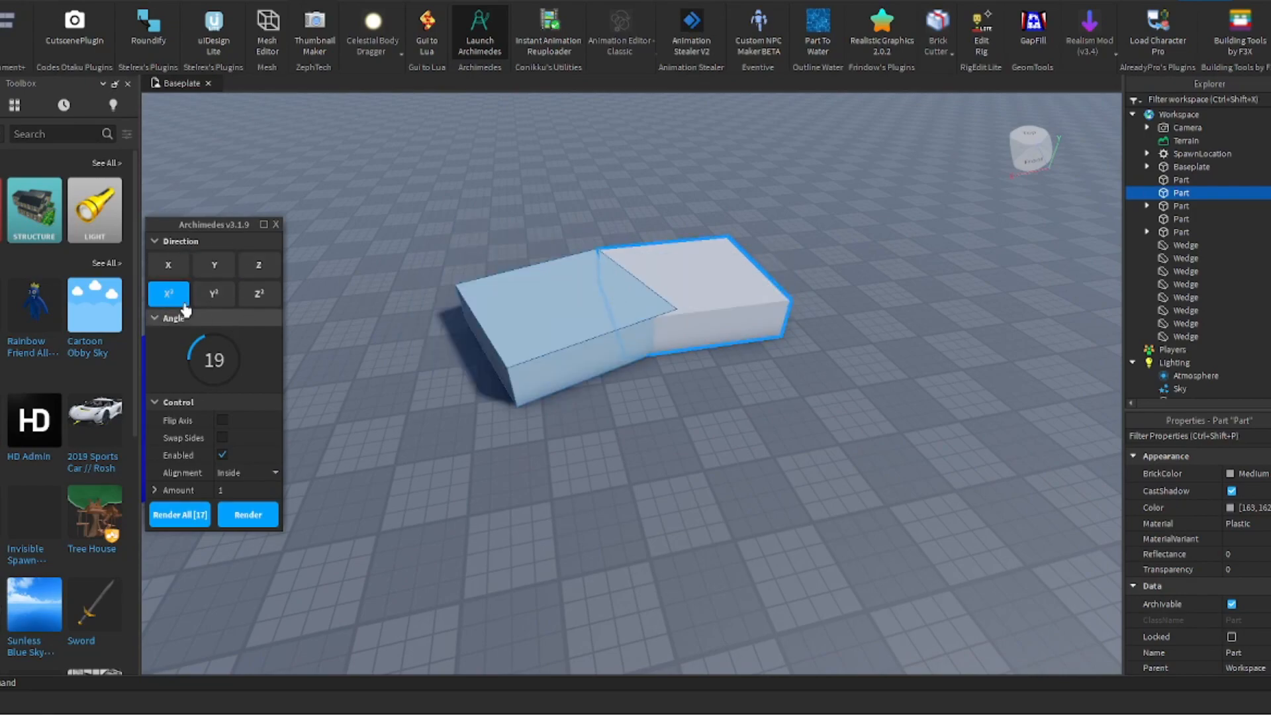
Set the Archimedes angle to 37 degrees and render the first curved segment from the grey block
drag(188, 364, 233, 346)
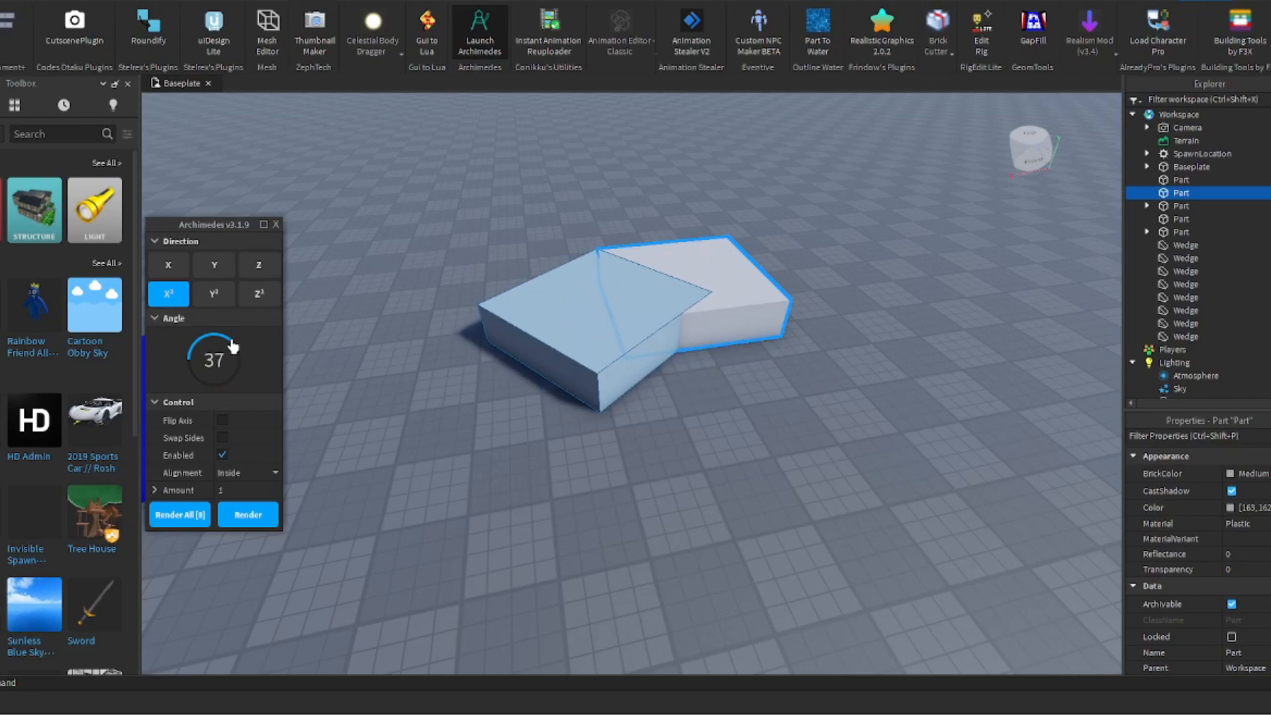
click(247, 520)
right_drag(599, 340, 601, 347)
scroll(601, 347, down, 4)
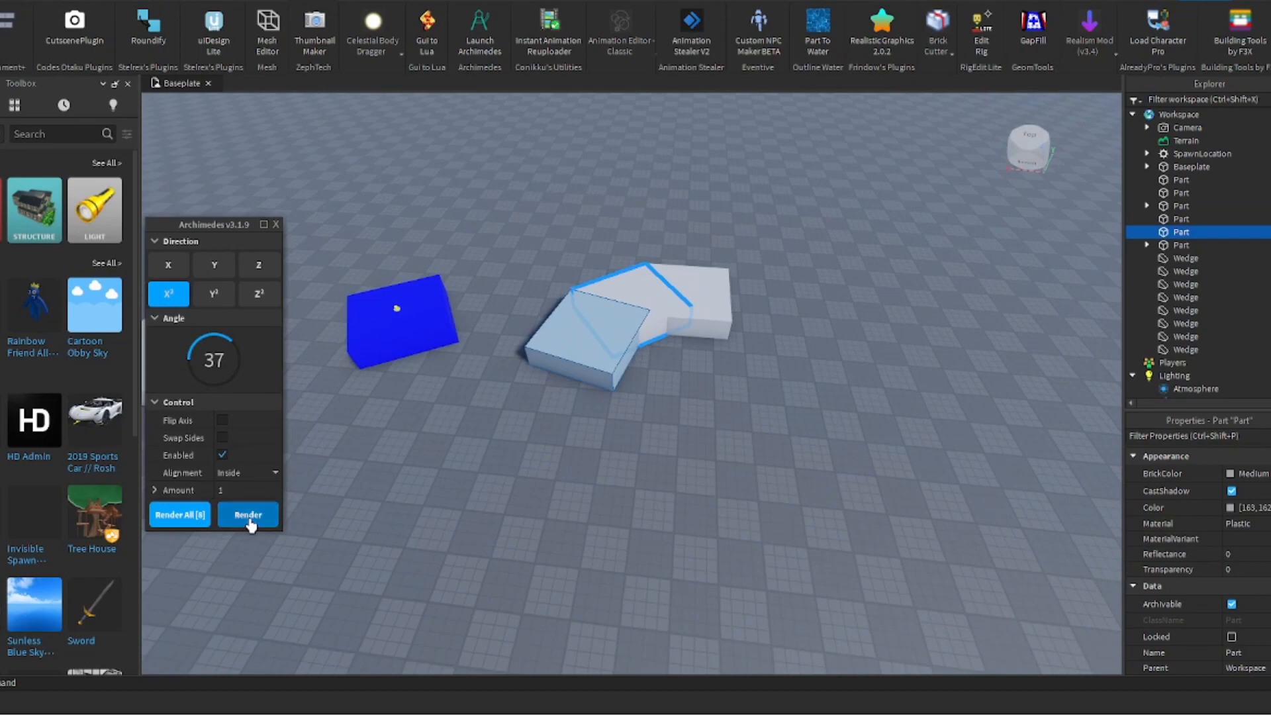
Render eight more segments in a row to close the curve into a ring
click(248, 520)
click(249, 520)
click(249, 520)
click(249, 521)
click(249, 520)
click(249, 520)
click(249, 520)
click(248, 520)
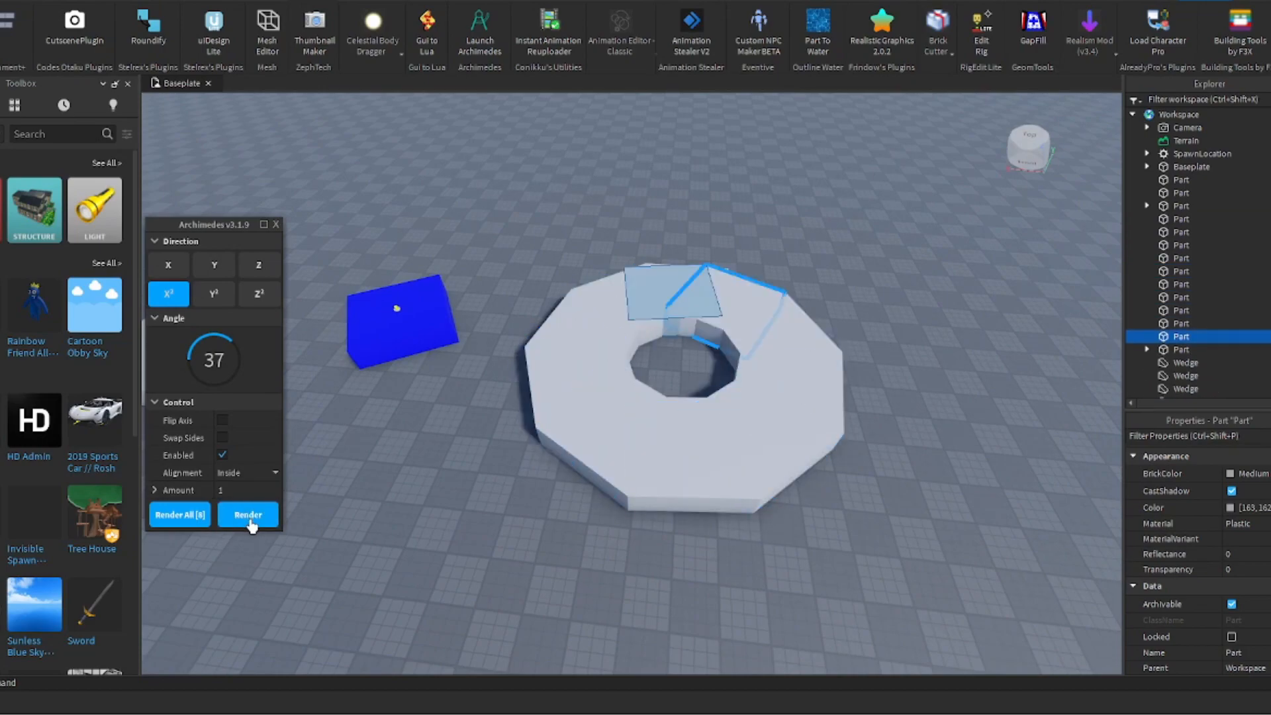
key(f)
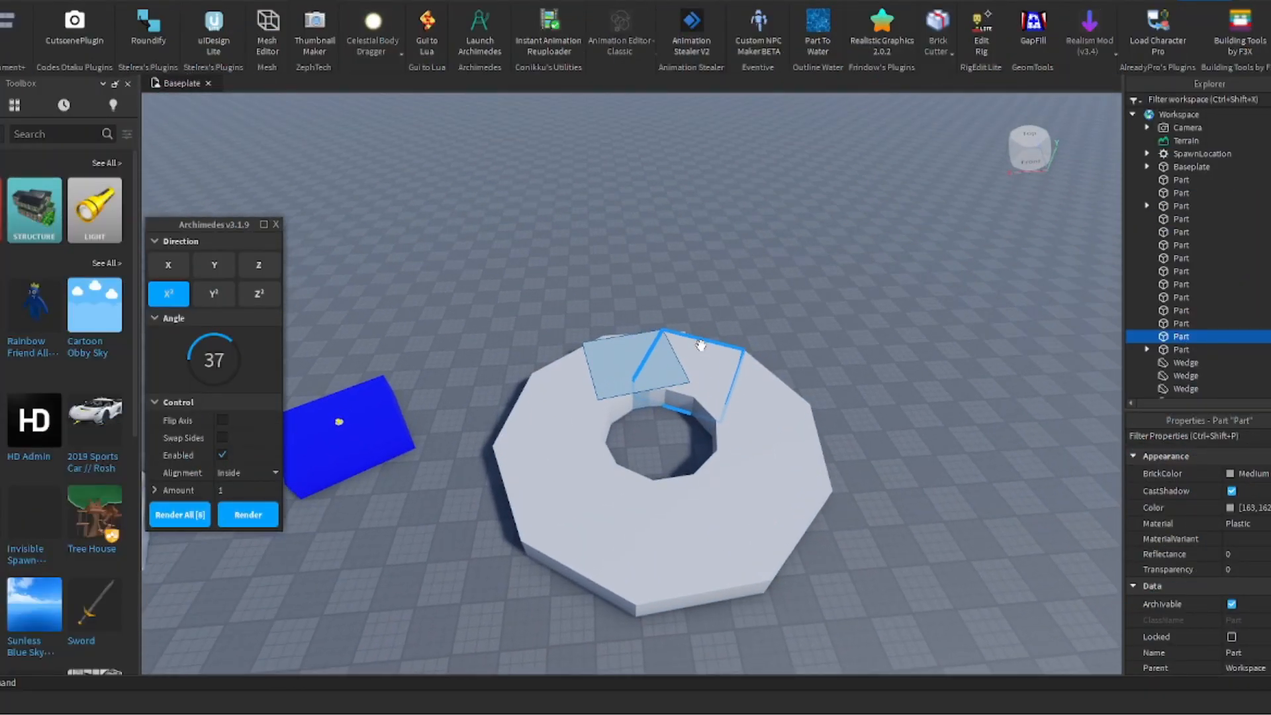
Open CutscenePlugin and create a cutscene called "name", dismissing the confirmation message
scroll(701, 345, up, 4)
key(a)
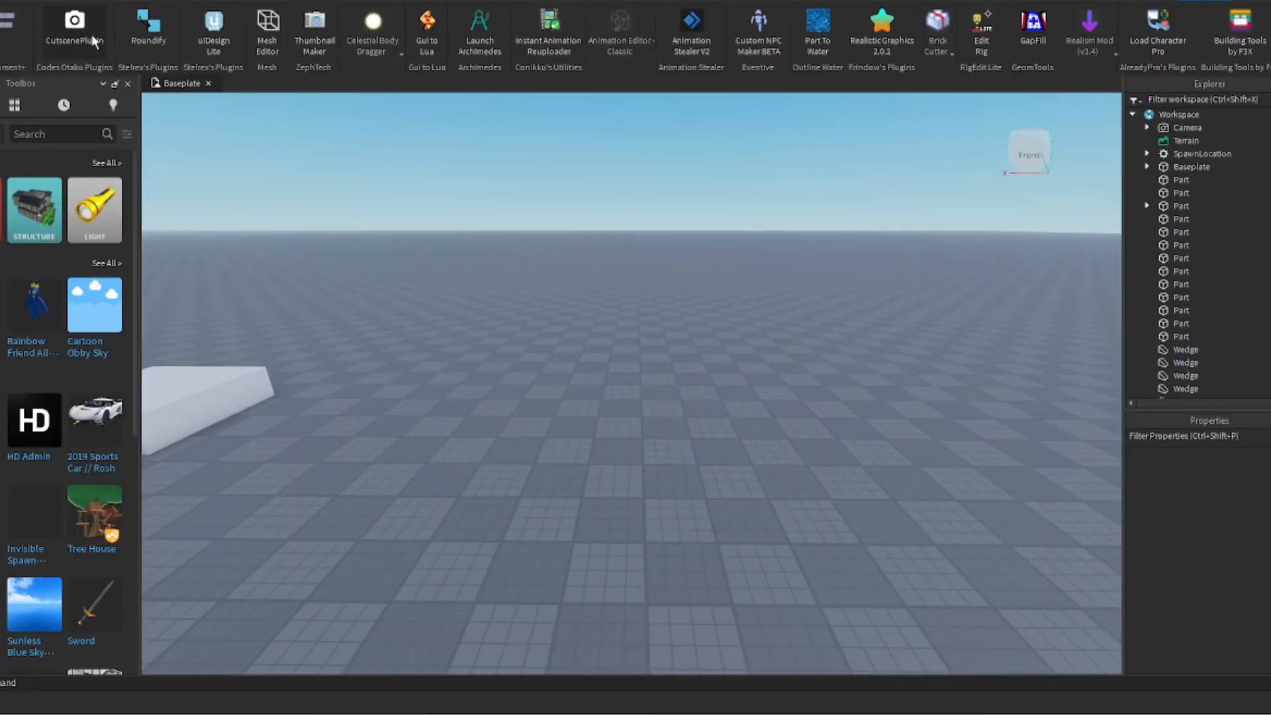
click(89, 29)
key(w)
right_drag(669, 388, 668, 392)
key(s)
key(w)
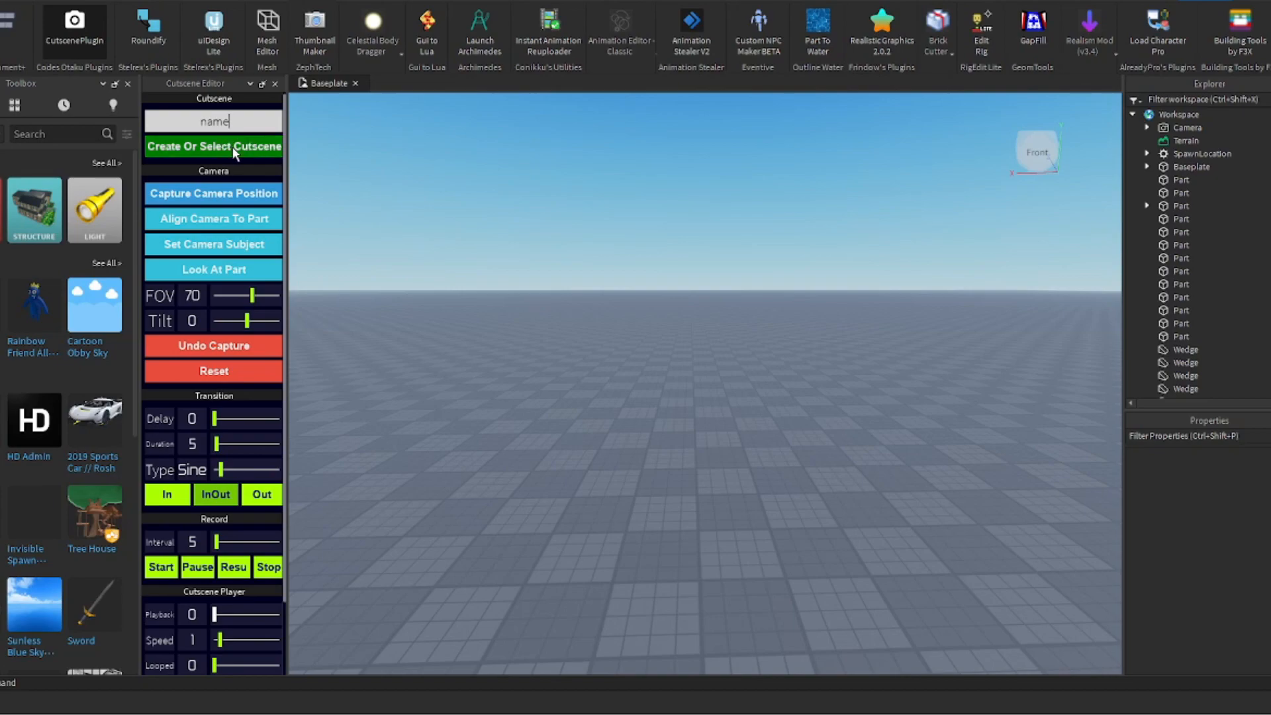
click(240, 153)
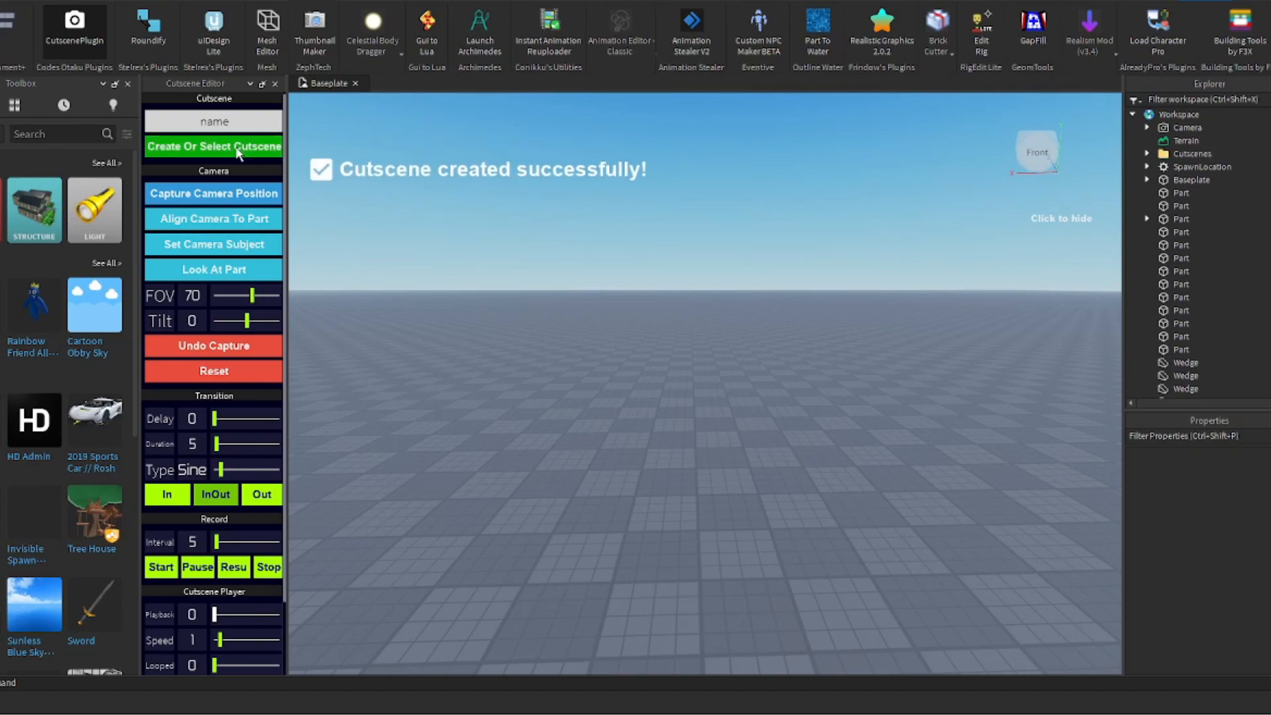
click(589, 173)
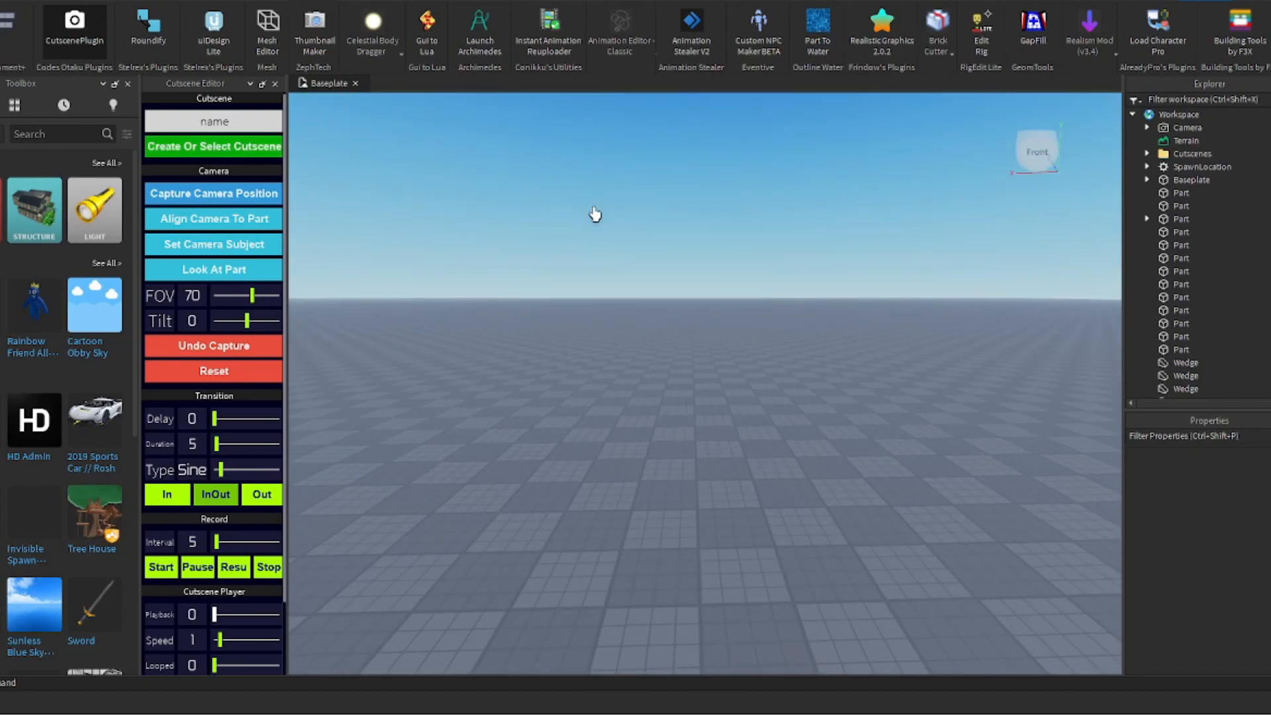
Set the cutscene camera's FOV to 120 and the transition duration to 9 while framing the view on the parts
key(w)
right_drag(566, 285, 566, 285)
right_drag(708, 364, 508, 379)
drag(255, 296, 306, 312)
right_drag(530, 362, 530, 363)
drag(247, 323, 247, 324)
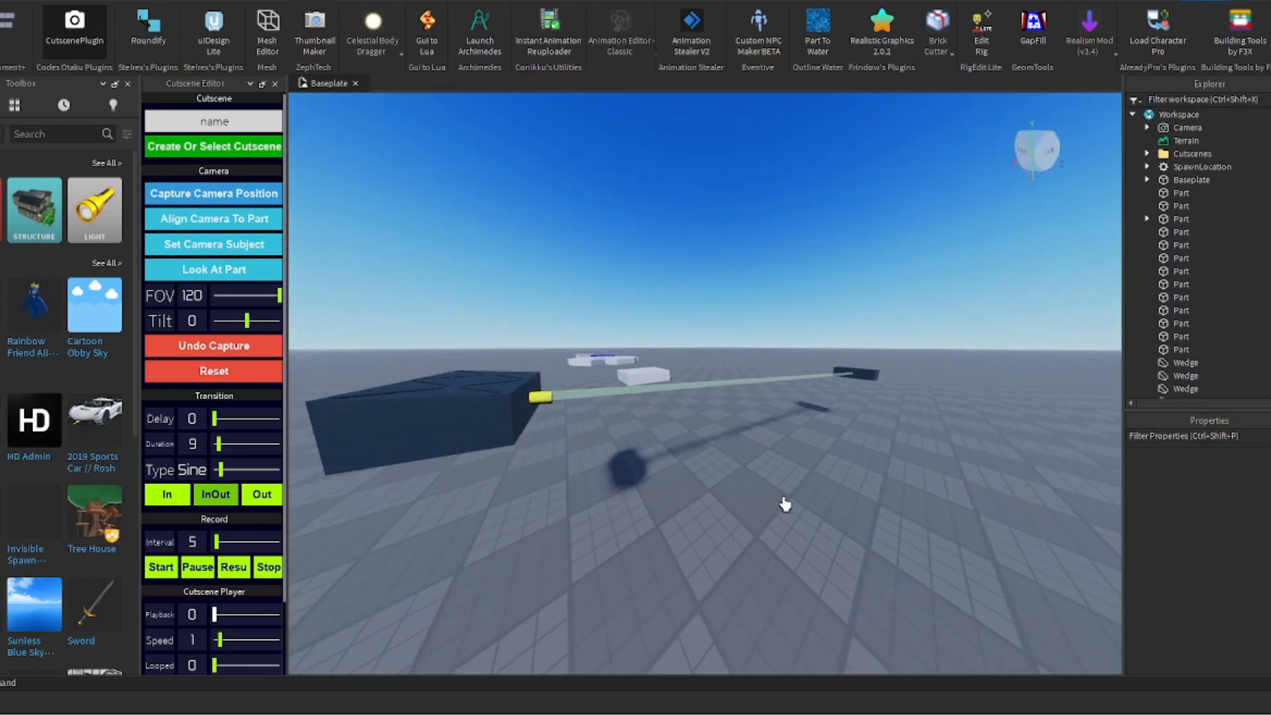
Generate the script that plays the cutscene and close the Cutscene Editor
scroll(224, 670, down, 3)
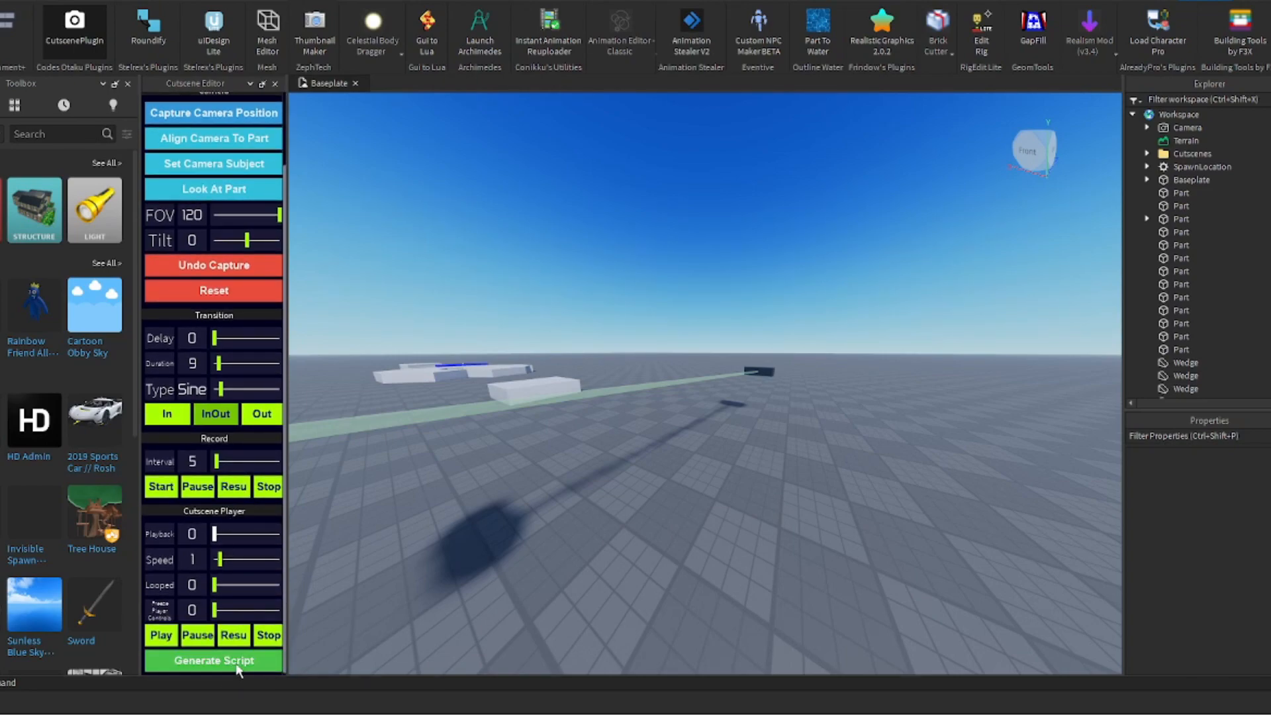
click(236, 662)
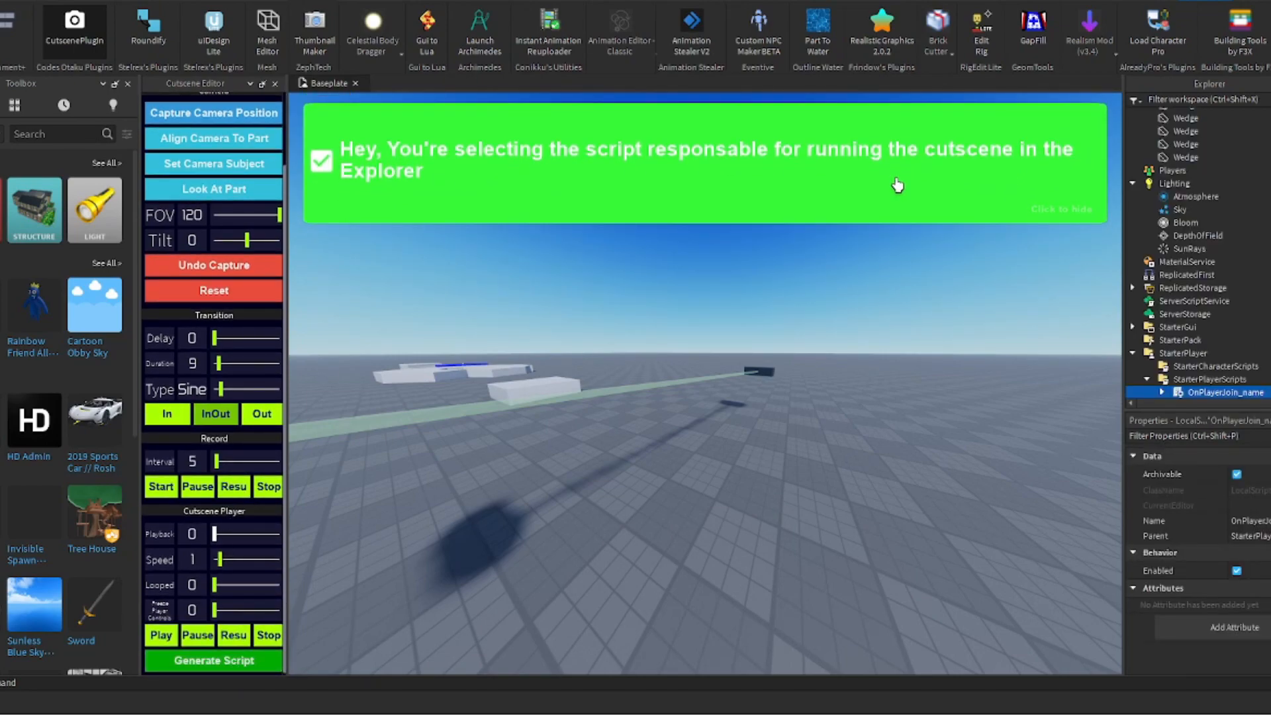
scroll(1205, 379, down, 2)
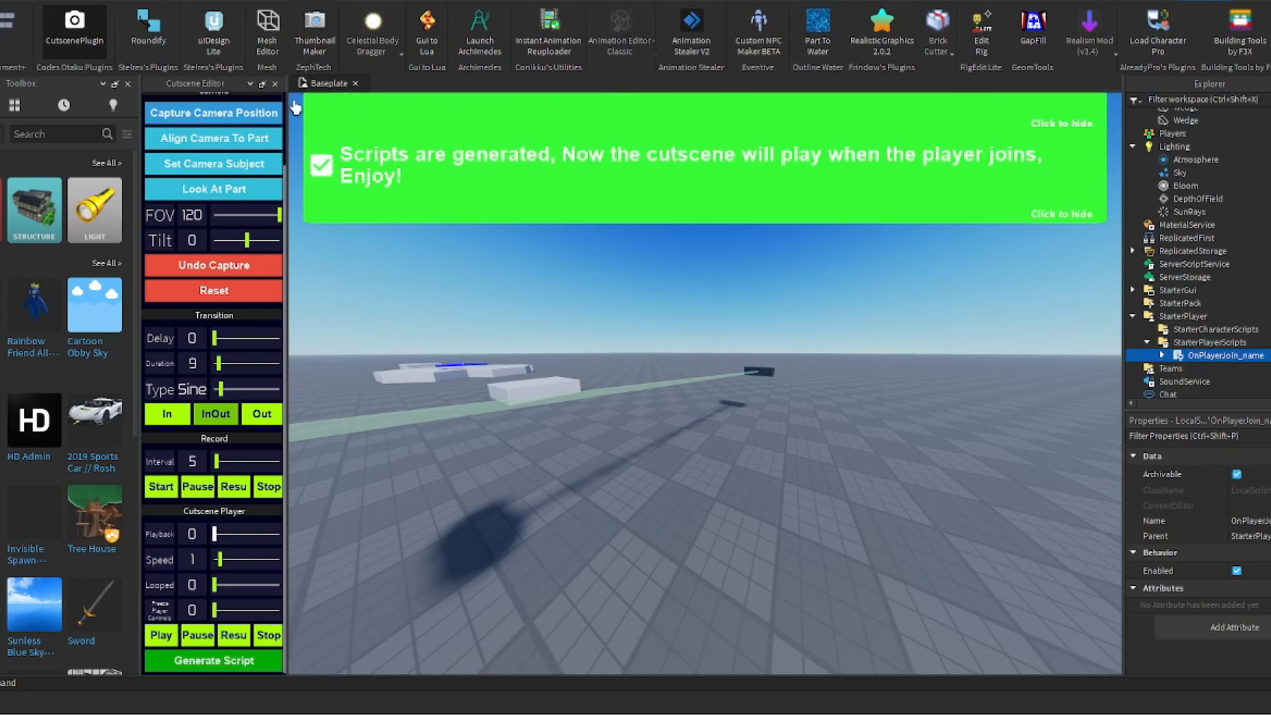
click(275, 83)
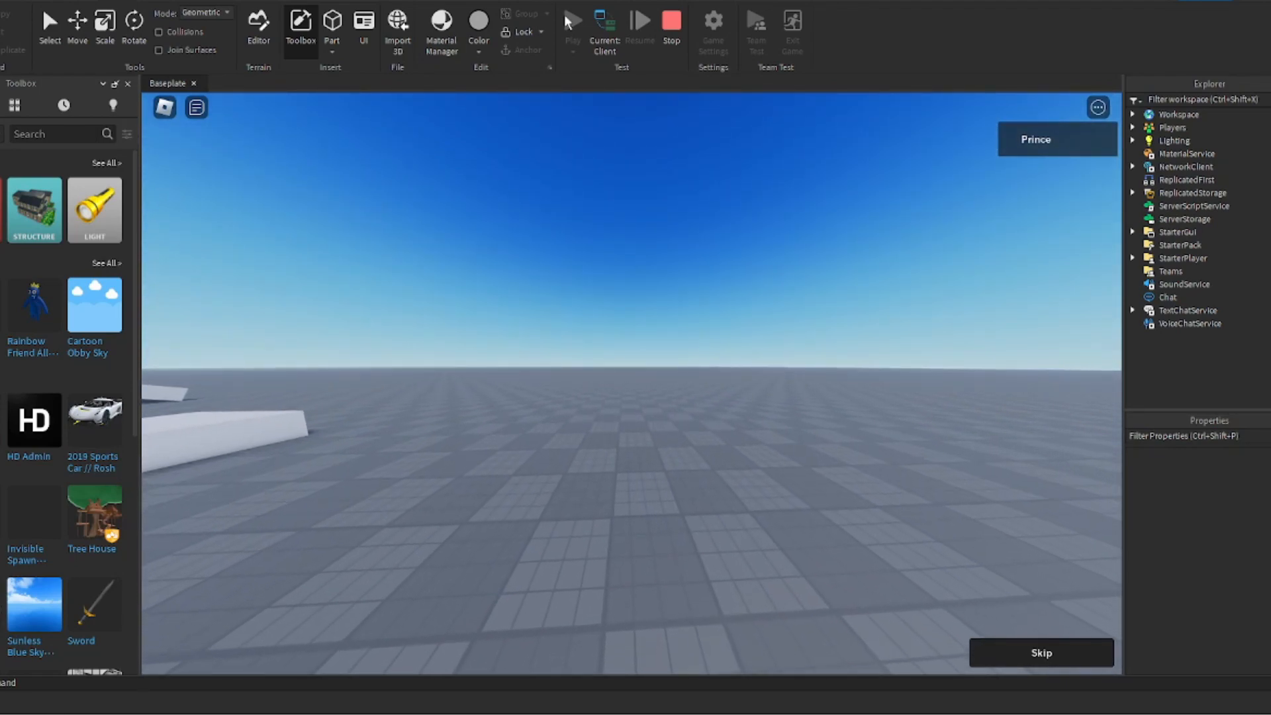
Skip the opening cutscene in the play test and walk the character forward
click(1052, 655)
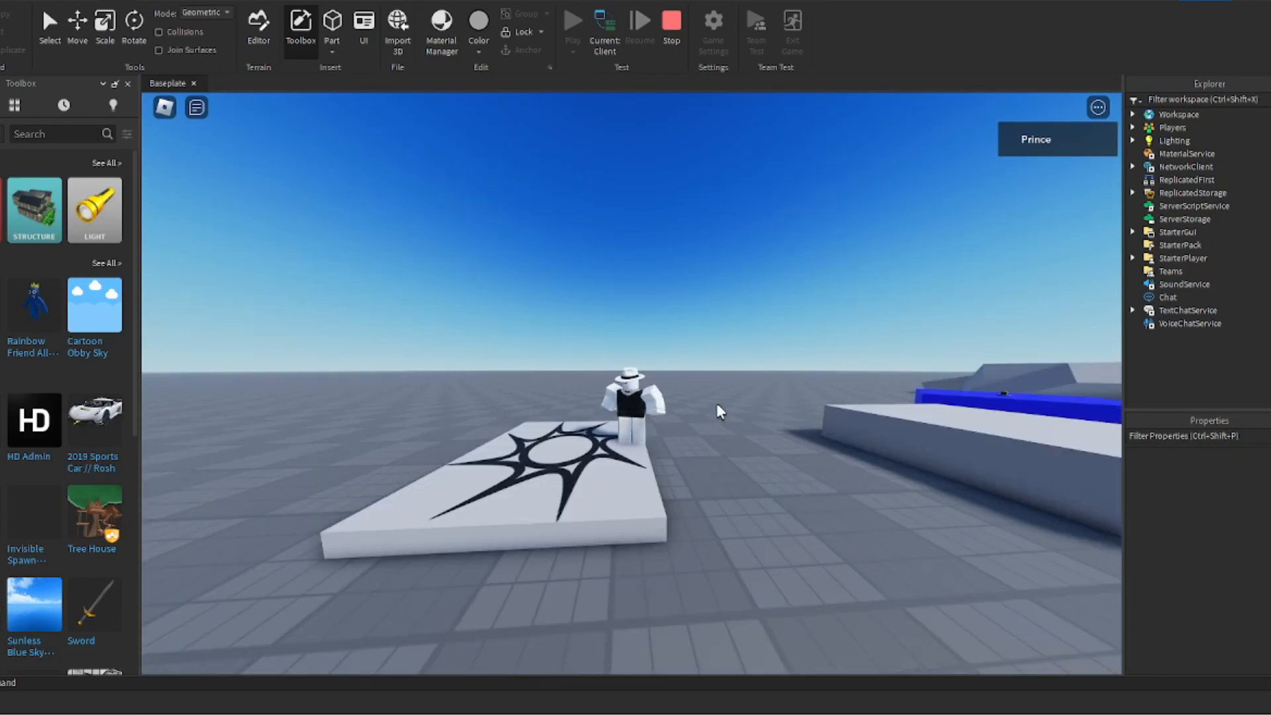
key(w)
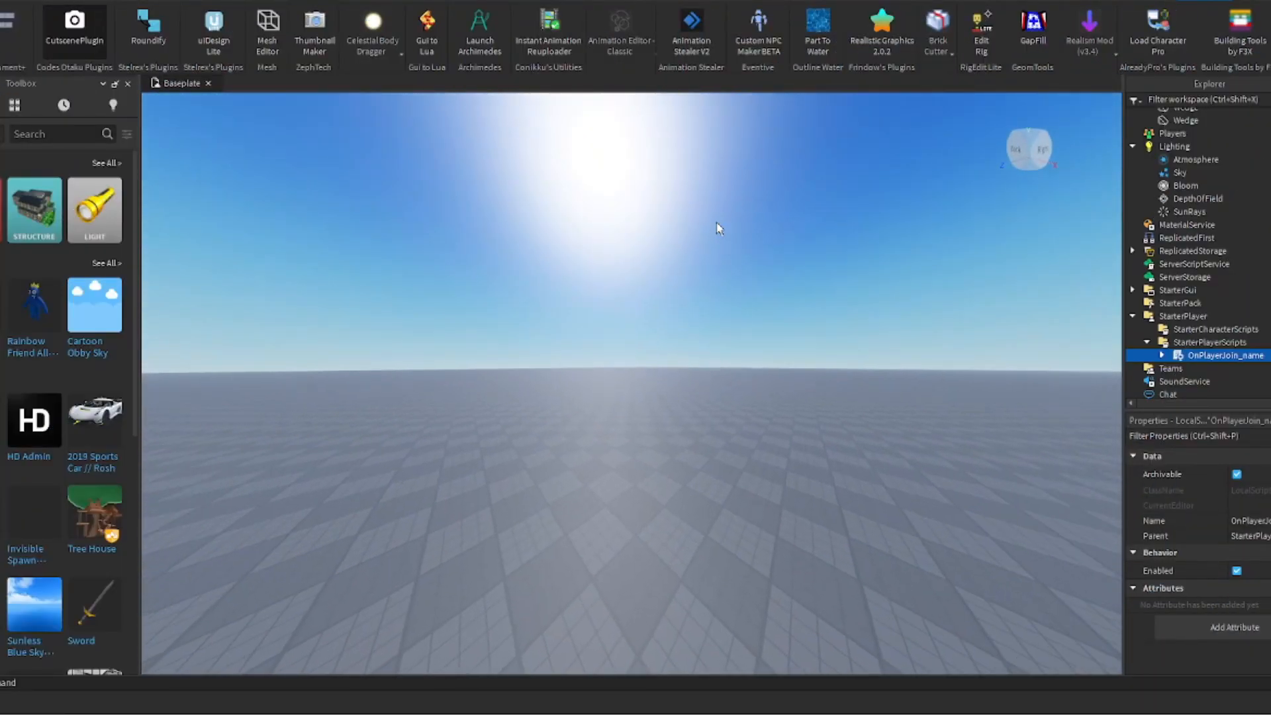
Add a new grey block on an empty area of the baseplate and activate the Scale tool
right_drag(717, 223, 716, 222)
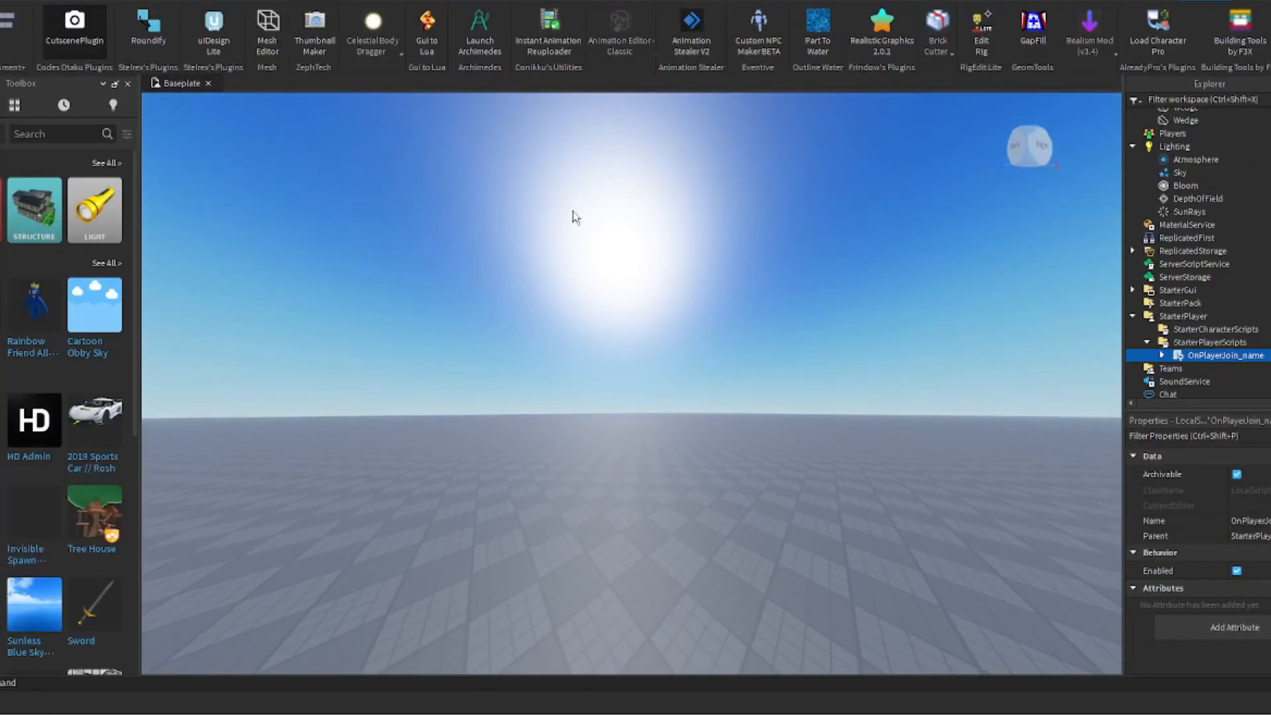
click(621, 250)
right_drag(665, 297, 665, 297)
click(150, 2)
right_drag(491, 254, 491, 254)
key(w)
right_drag(594, 315, 595, 315)
click(107, 30)
Scale the new grey block into a tall, wide upright wall
drag(612, 338, 618, 289)
right_drag(618, 290, 619, 289)
drag(666, 352, 628, 360)
drag(585, 308, 579, 196)
right_drag(578, 202, 579, 201)
drag(578, 196, 619, 316)
drag(621, 206, 621, 202)
right_drag(622, 202, 621, 203)
drag(622, 202, 621, 203)
right_drag(621, 202, 622, 202)
drag(622, 203, 621, 201)
right_drag(678, 366, 678, 367)
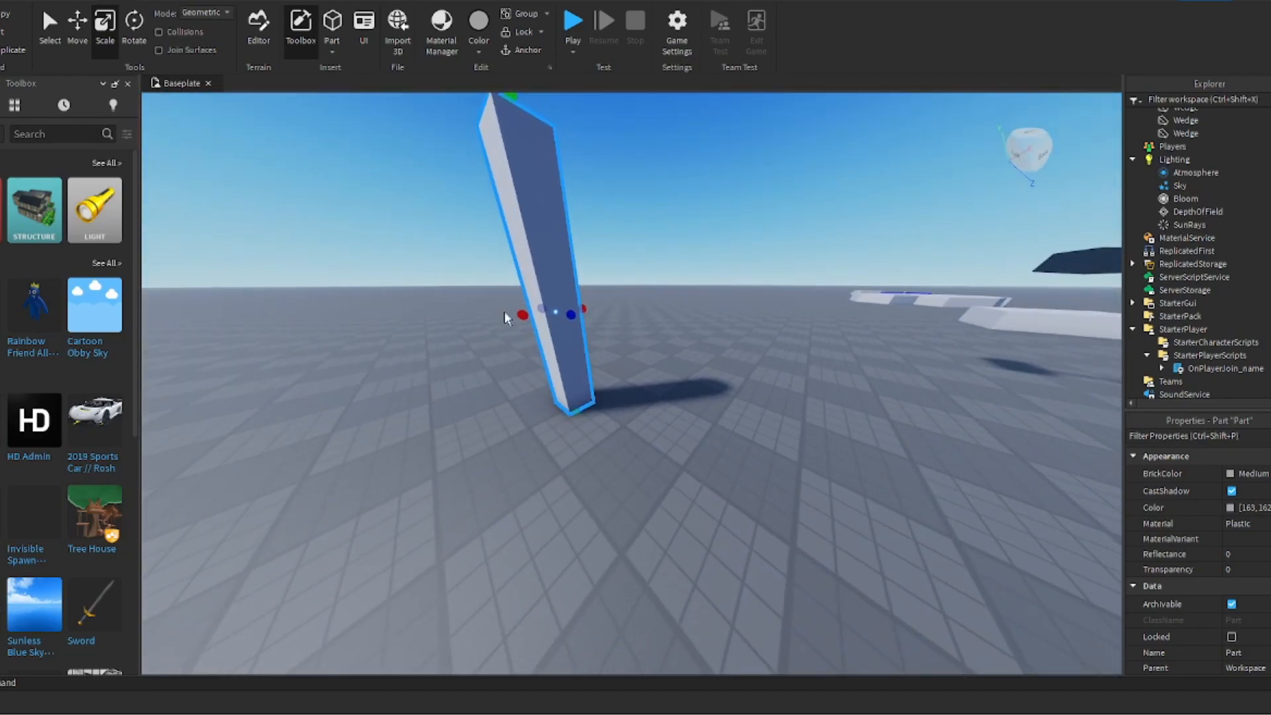
drag(524, 316, 322, 348)
right_drag(530, 408, 530, 411)
Use Celestial Body Dragger to move the sun across the sky and shift the wall's shadow
click(319, 2)
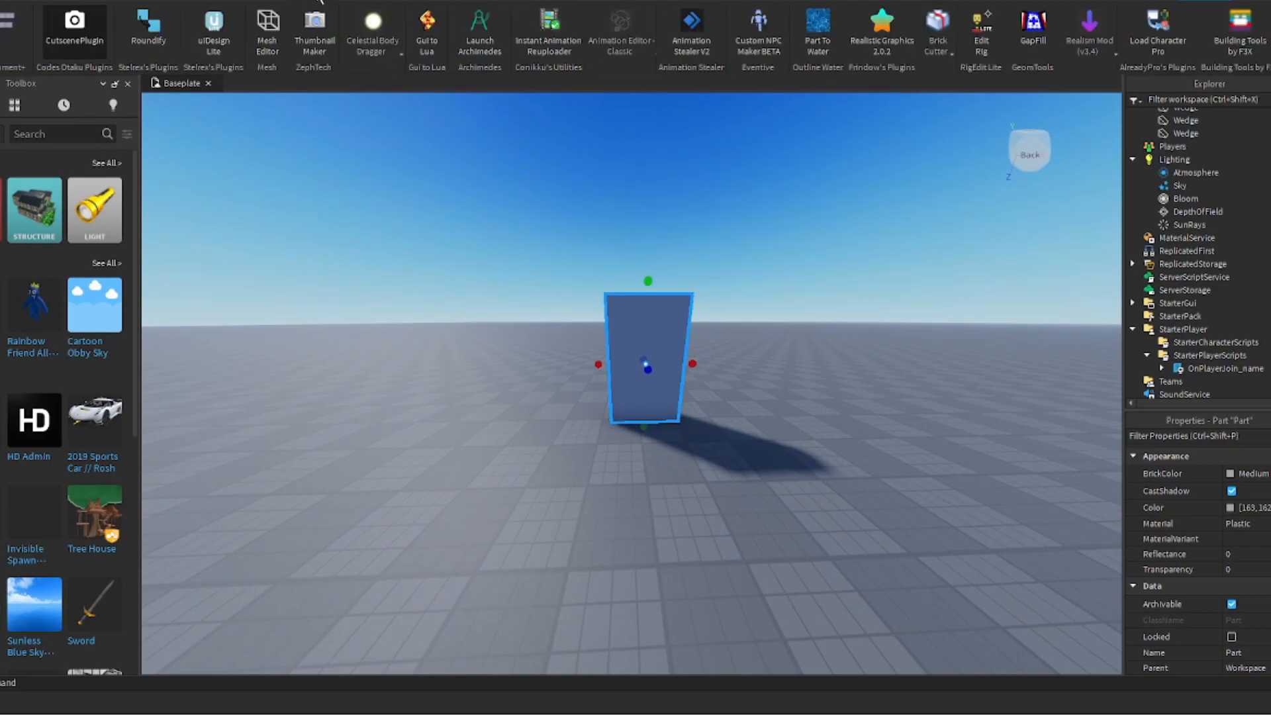
click(382, 49)
click(368, 104)
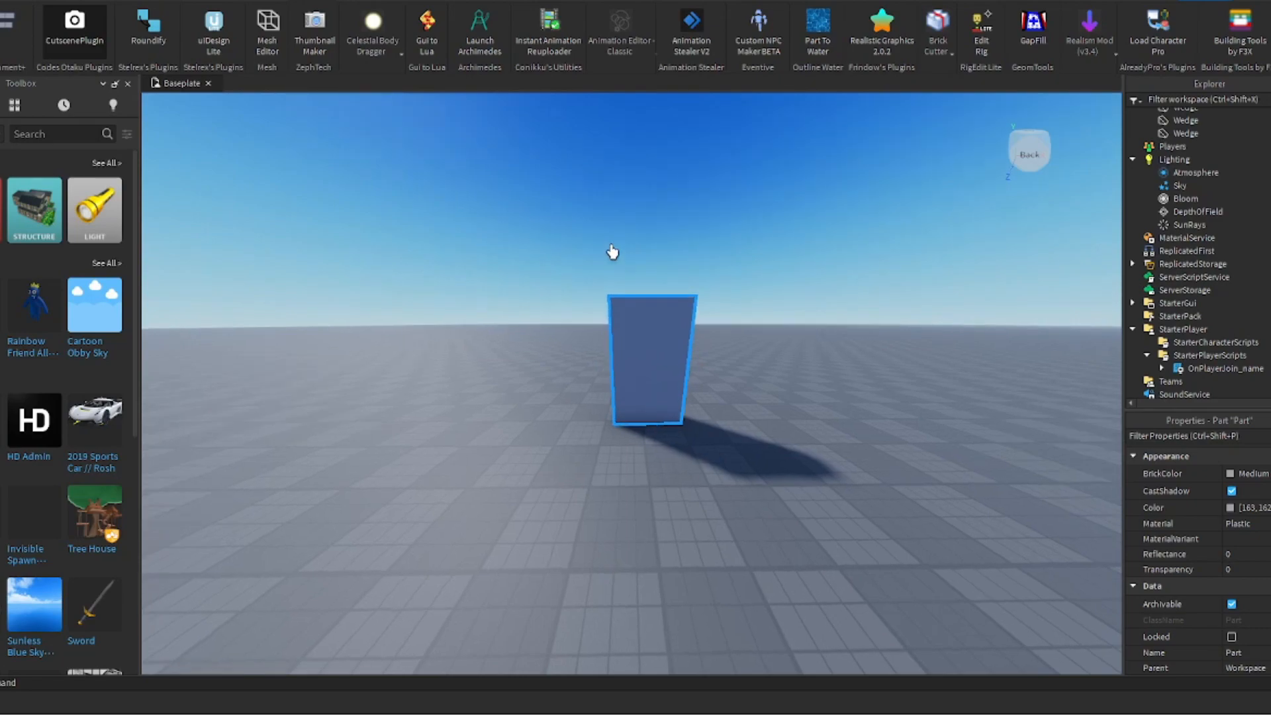
right_drag(610, 250, 610, 249)
drag(562, 201, 655, 233)
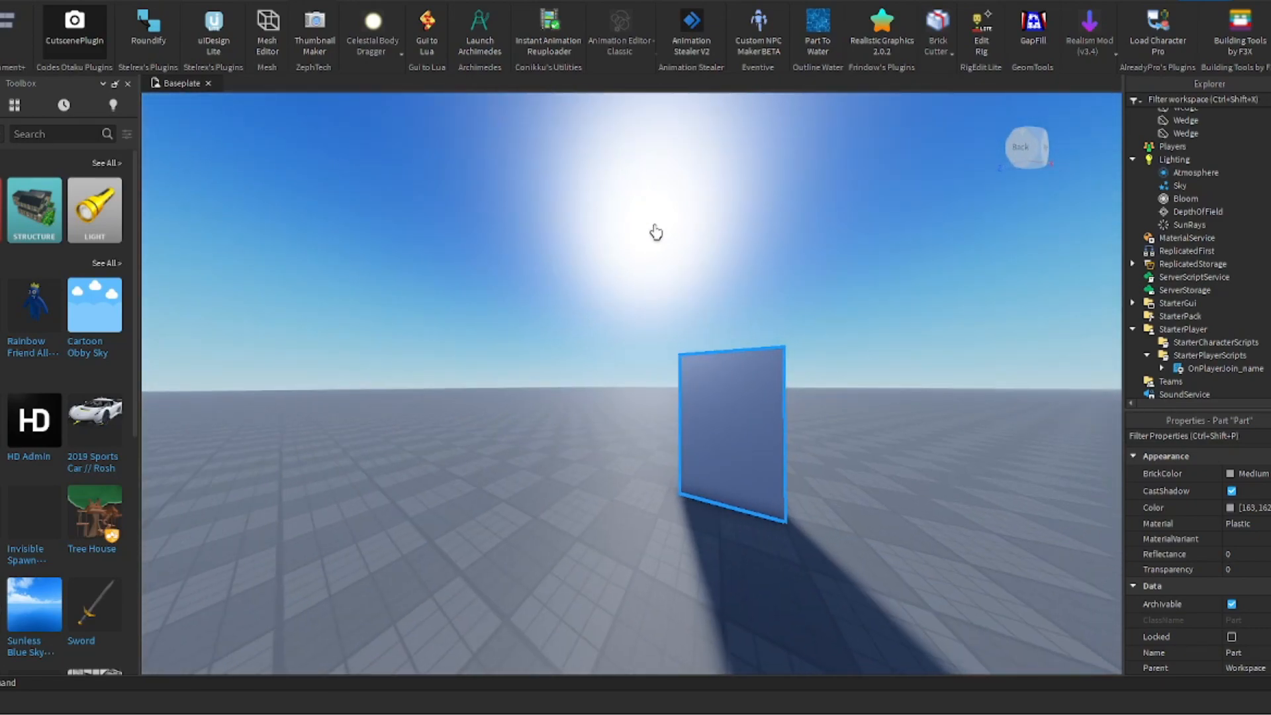
right_drag(656, 232, 656, 232)
drag(655, 232, 832, 391)
right_drag(832, 391, 830, 389)
drag(792, 372, 800, 360)
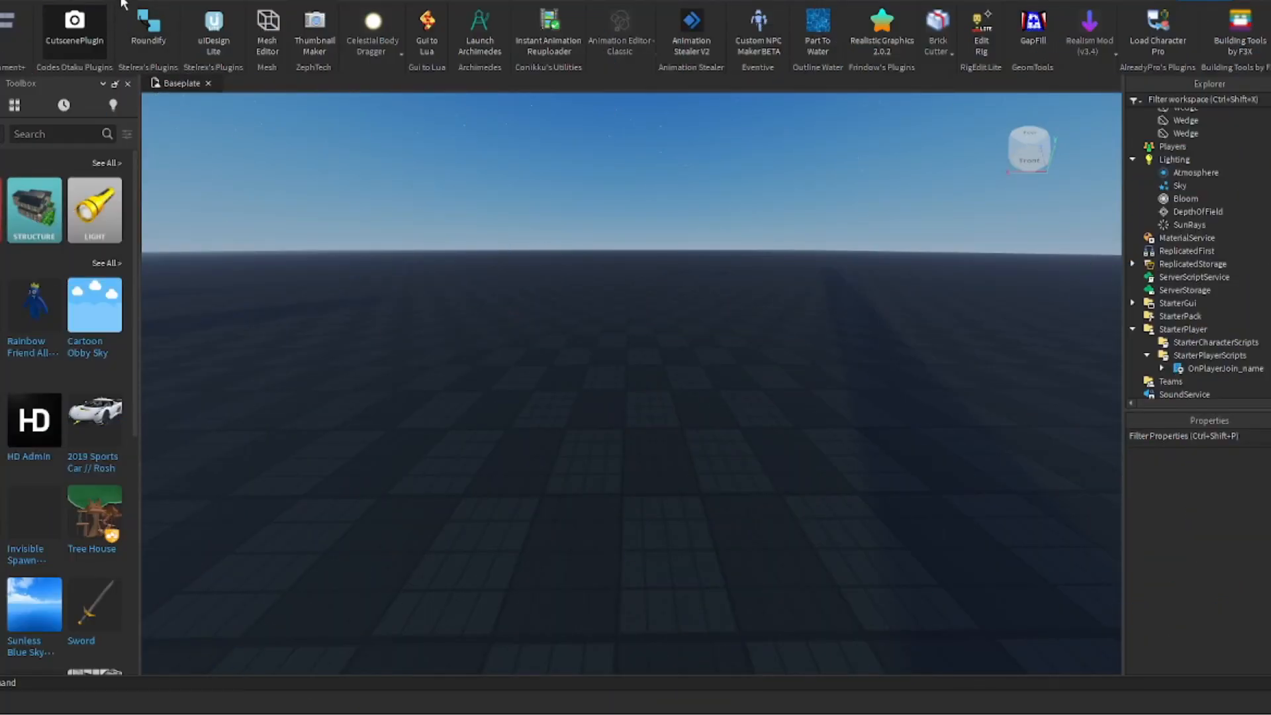
Insert another block part on the dark baseplate and scale it into a wide, flat slab
click(121, 1)
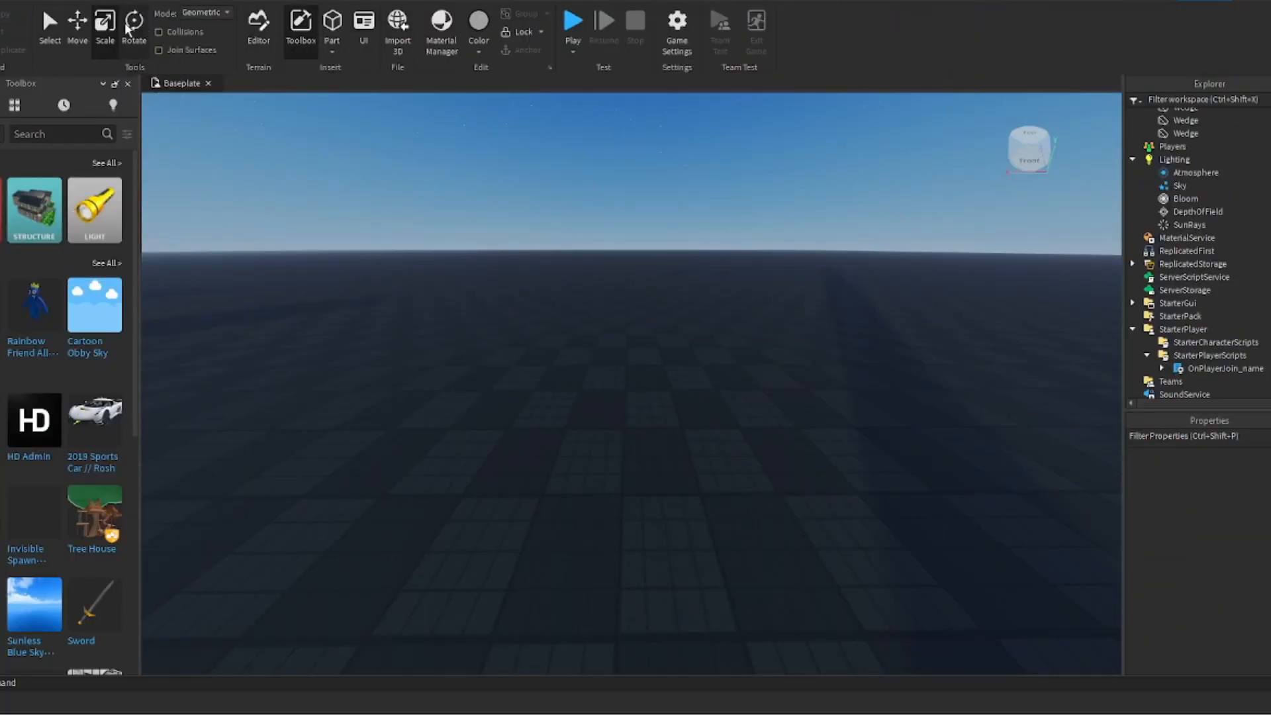
click(330, 28)
right_drag(655, 341, 738, 356)
key(a)
key(w)
shift+drag(713, 349, 871, 476)
right_drag(861, 463, 832, 448)
key(s)
key(w)
key(s)
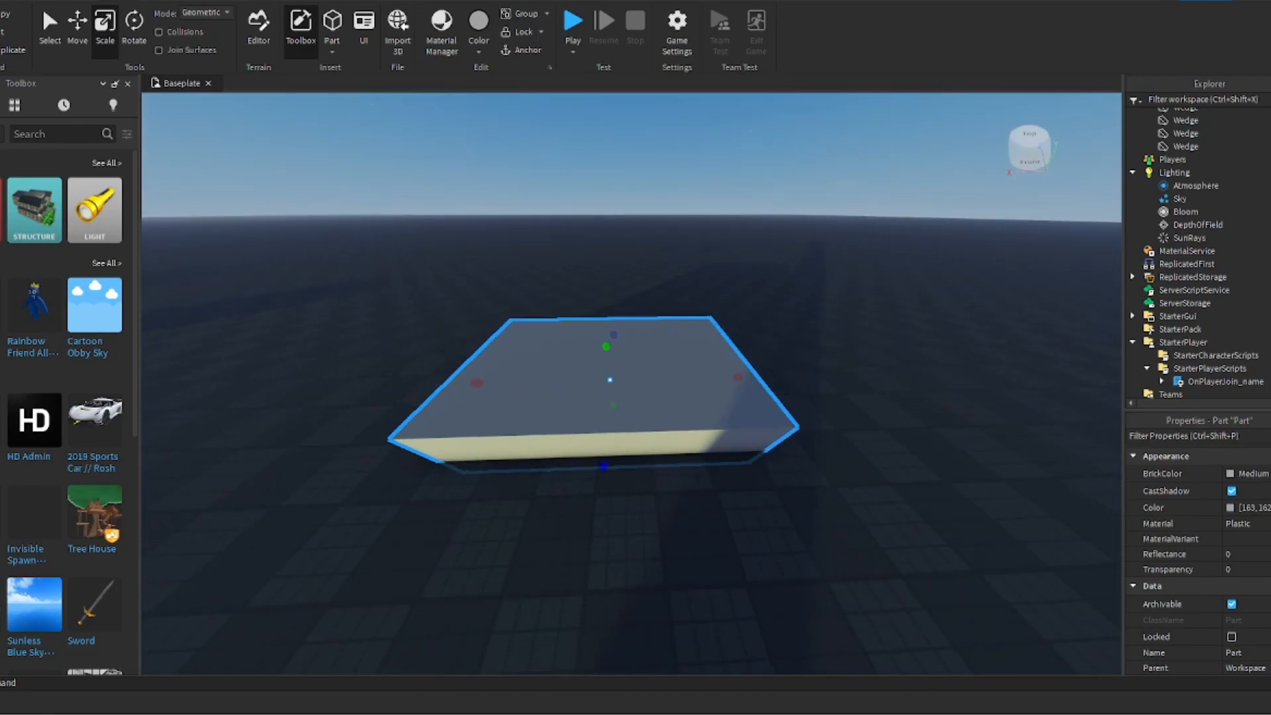
Transform the selected slab into water with Part To Water, using the Realistic style
click(308, 1)
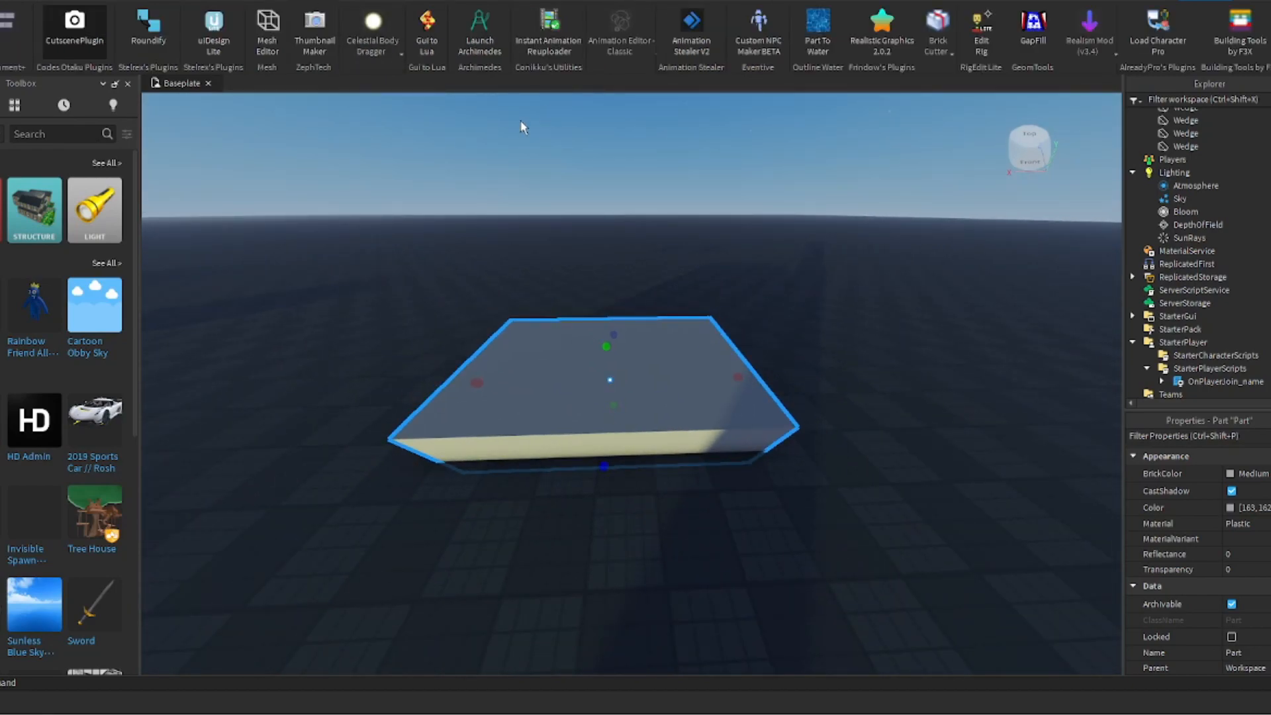
click(808, 29)
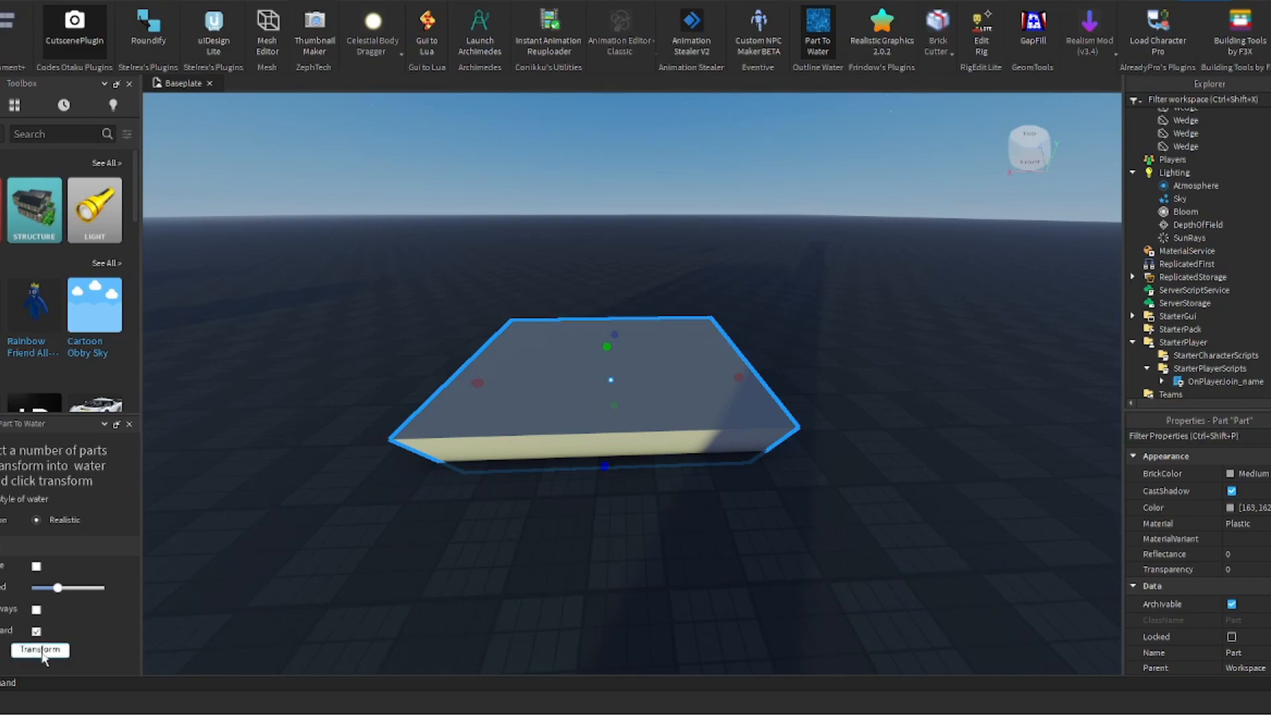
click(41, 650)
scroll(620, 453, up, 2)
scroll(620, 453, up, 5)
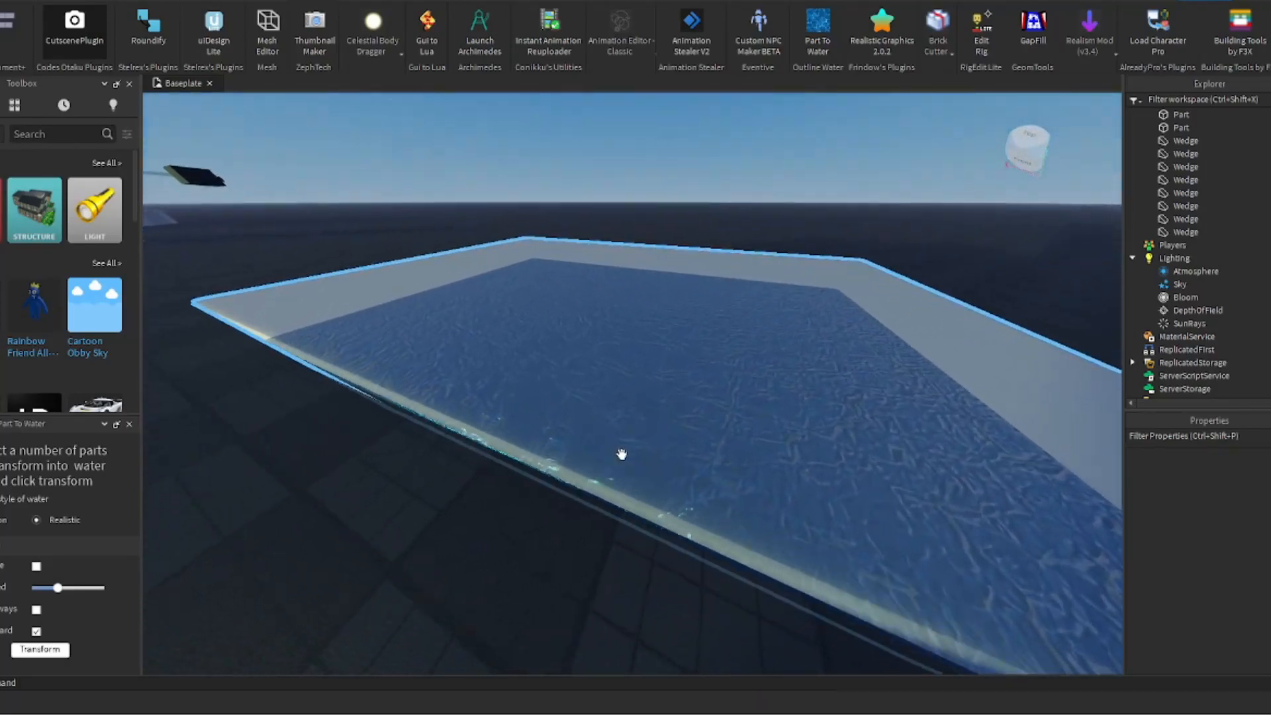
scroll(623, 454, up, 3)
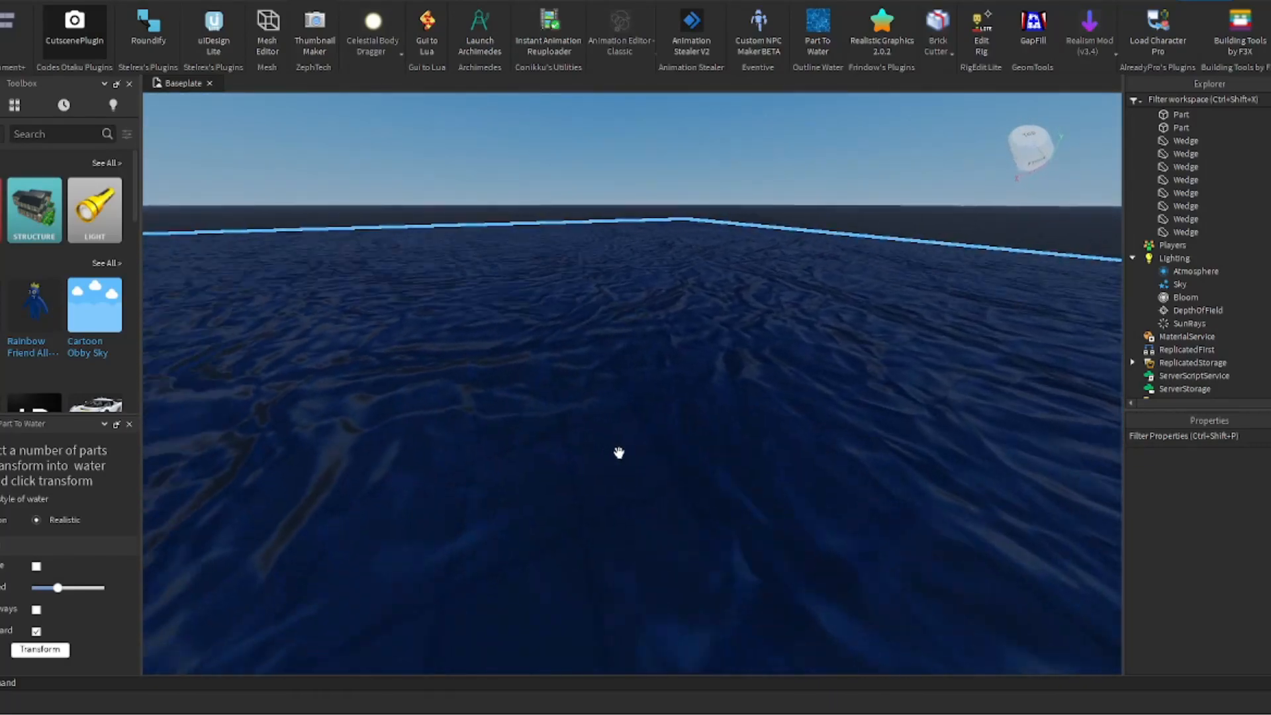
scroll(620, 453, down, 6)
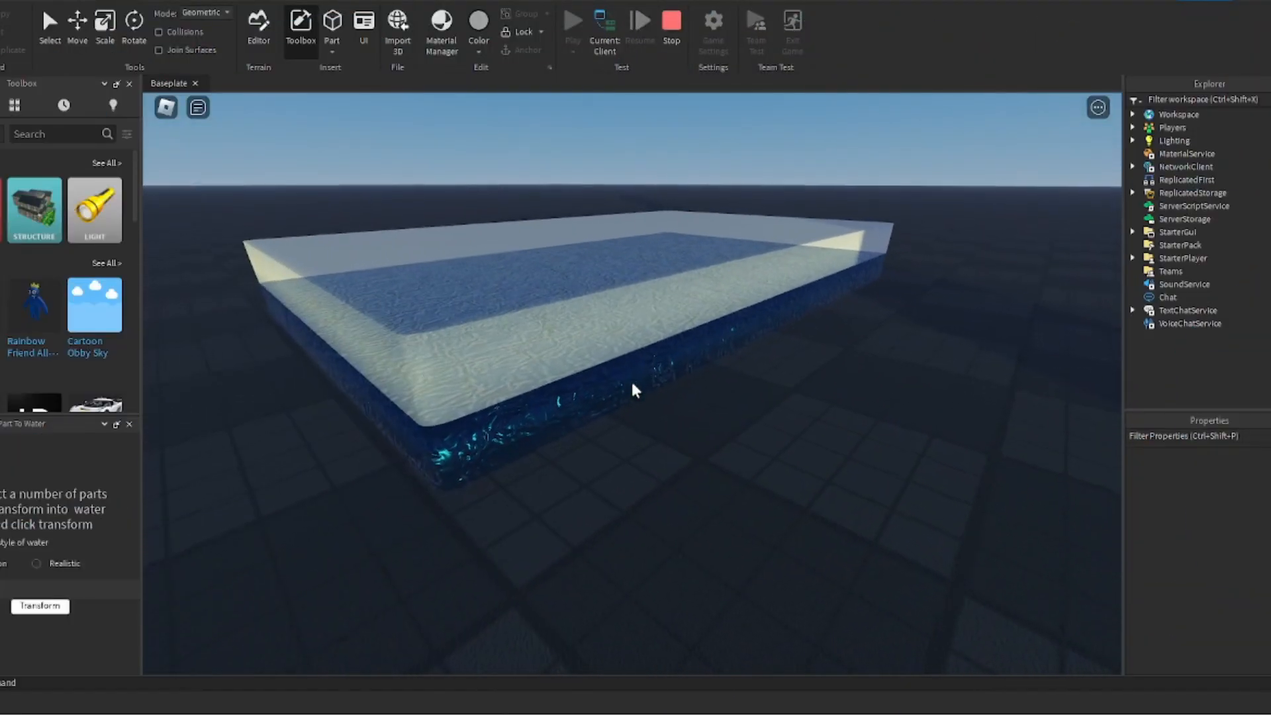
Play-test the water block by moving the character into it, swimming around and jumping
scroll(634, 388, down, 5)
right_drag(641, 389, 674, 365)
key(w)
key(w)
key(space)
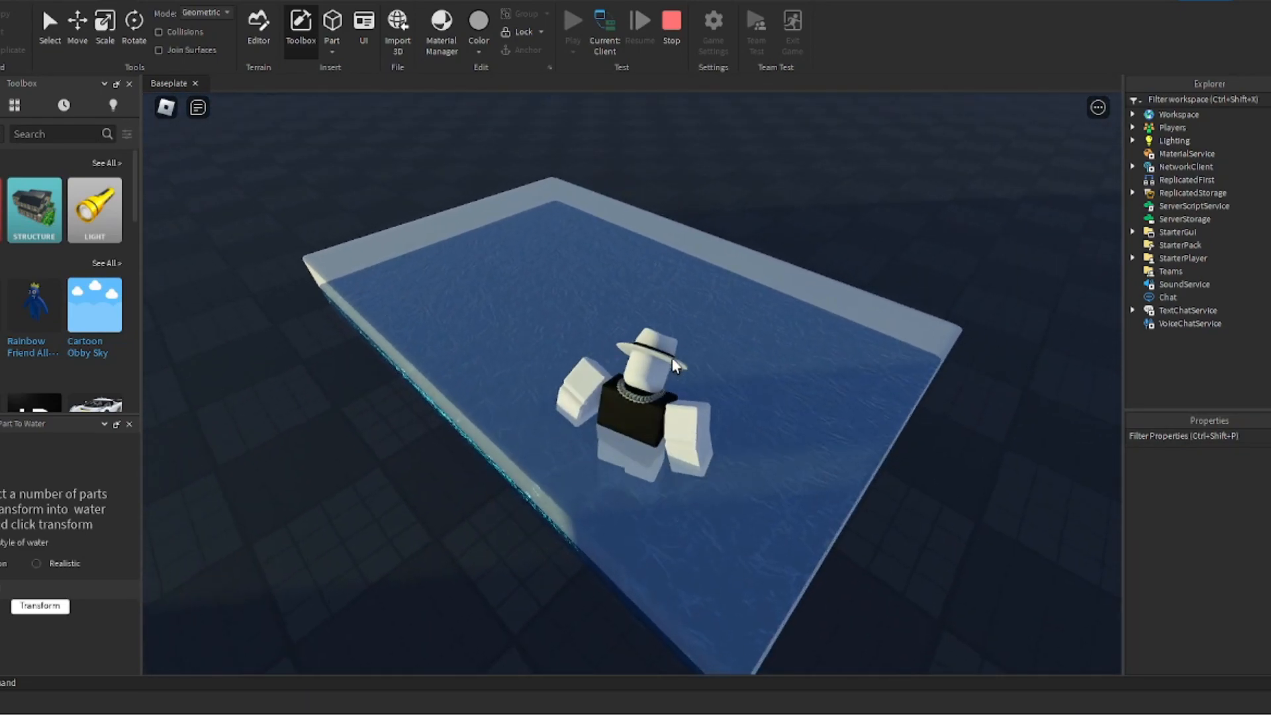
key(w)
key(a)
key(d)
right_drag(673, 366, 674, 366)
key(d)
key(a)
key(s)
key(space)
scroll(674, 365, up, 5)
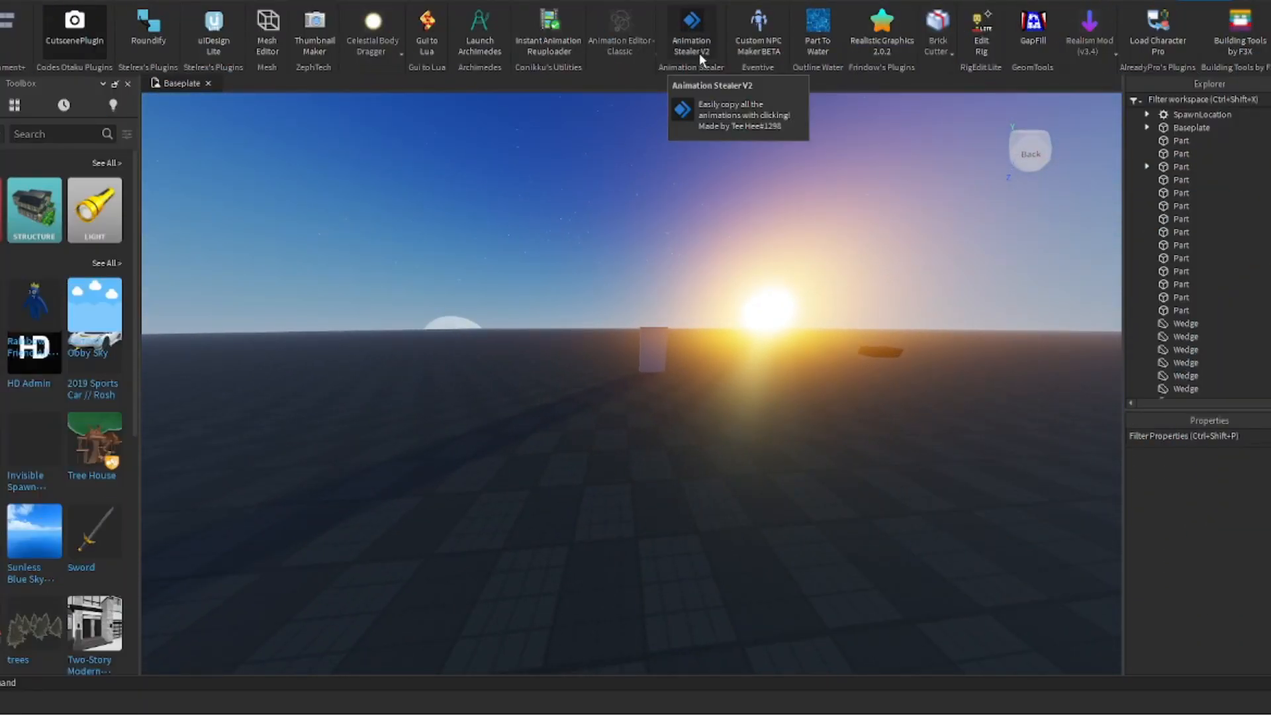
Open Realistic Graphics 2.0.2, install the Classic Realistic Graphics preset and close the plugin window
click(887, 47)
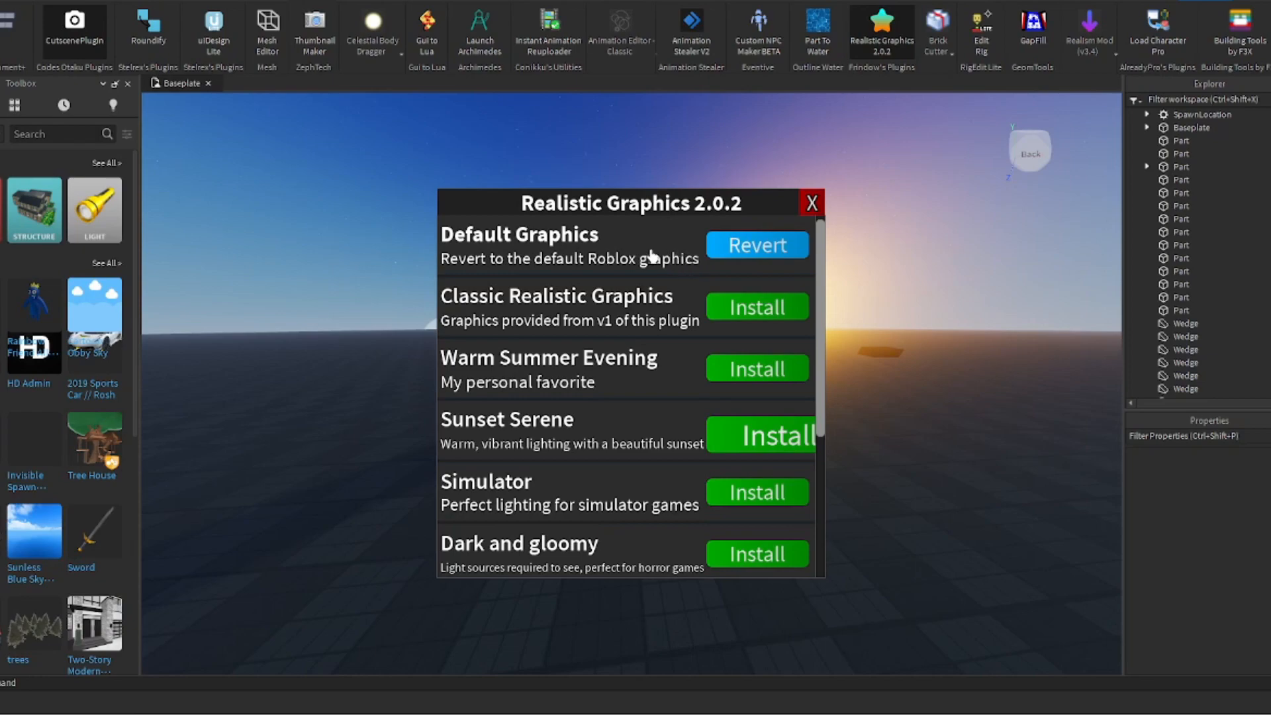
scroll(613, 264, down, 5)
scroll(582, 355, up, 2)
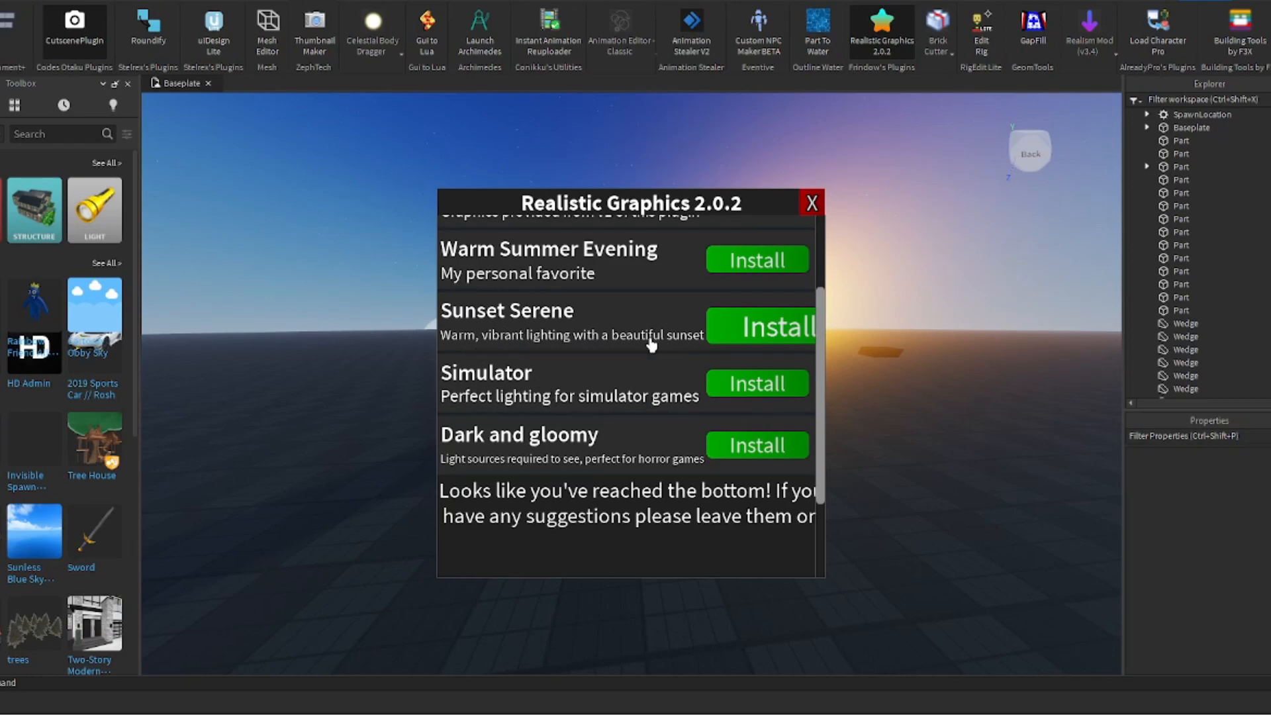
scroll(649, 348, up, 3)
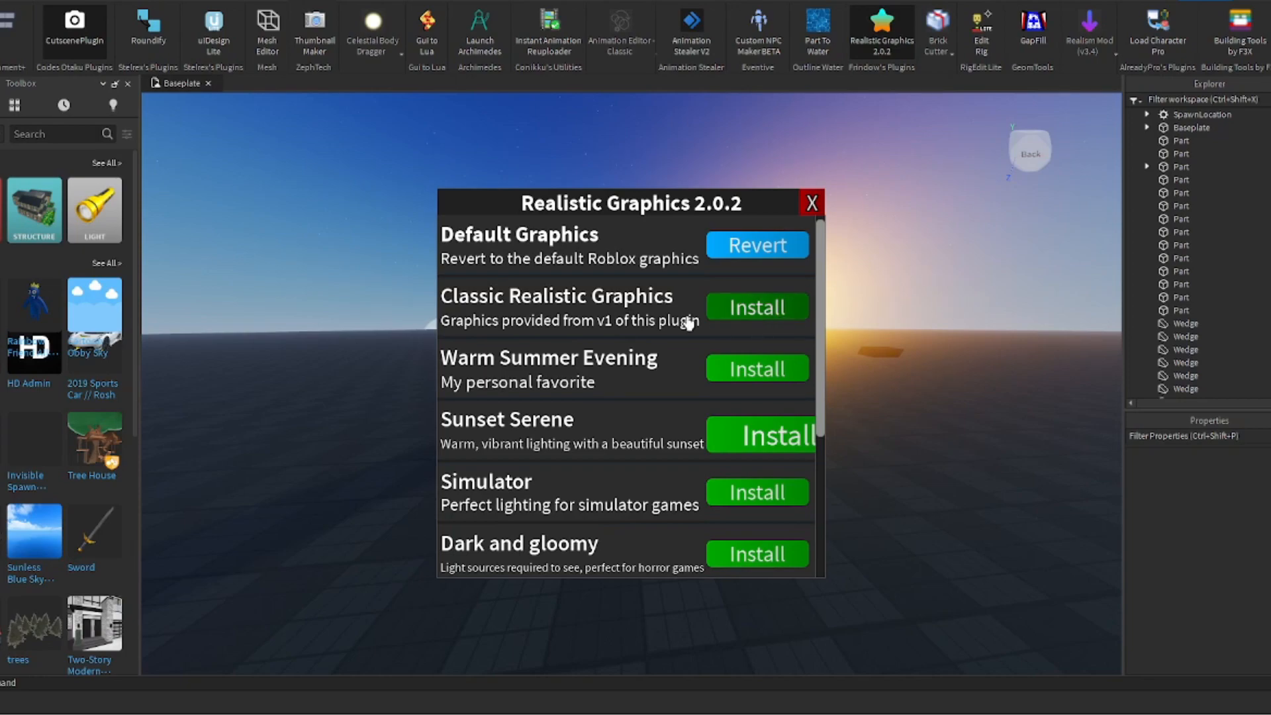
click(758, 307)
click(813, 203)
right_drag(778, 335, 772, 355)
Start a play test and run and jump the character around to examine the installed lighting and sky
click(98, 3)
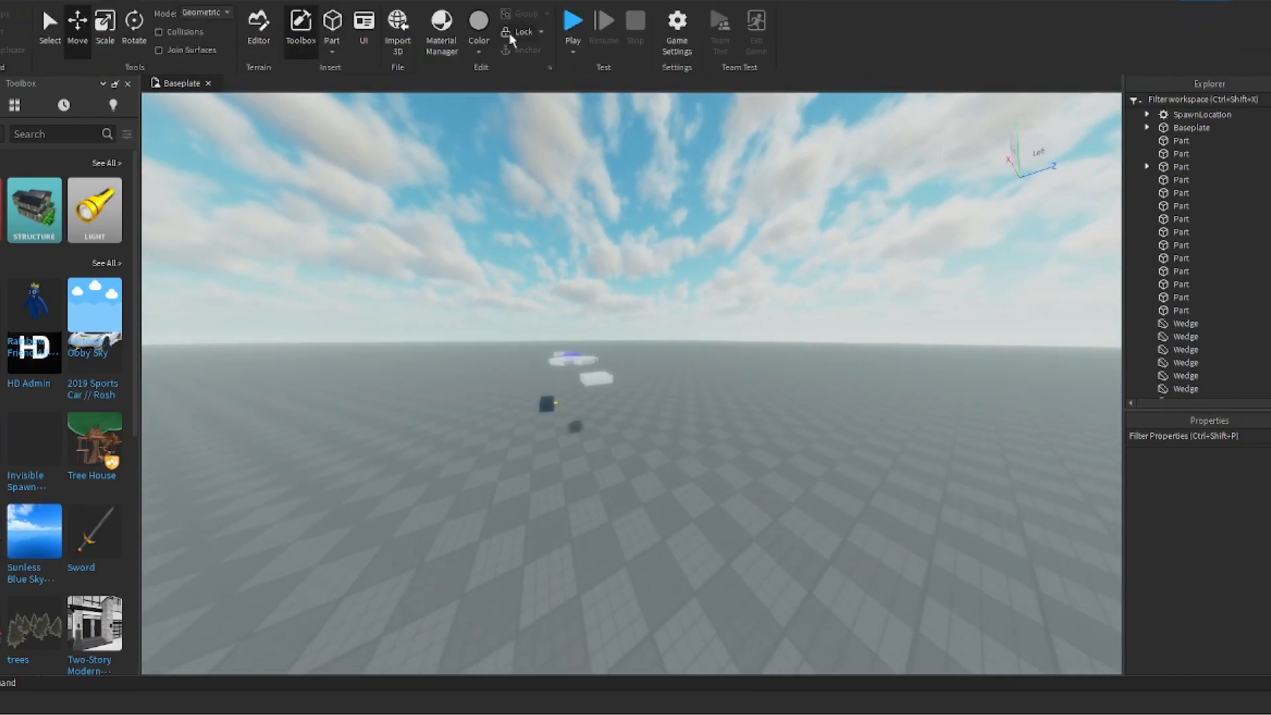
click(573, 41)
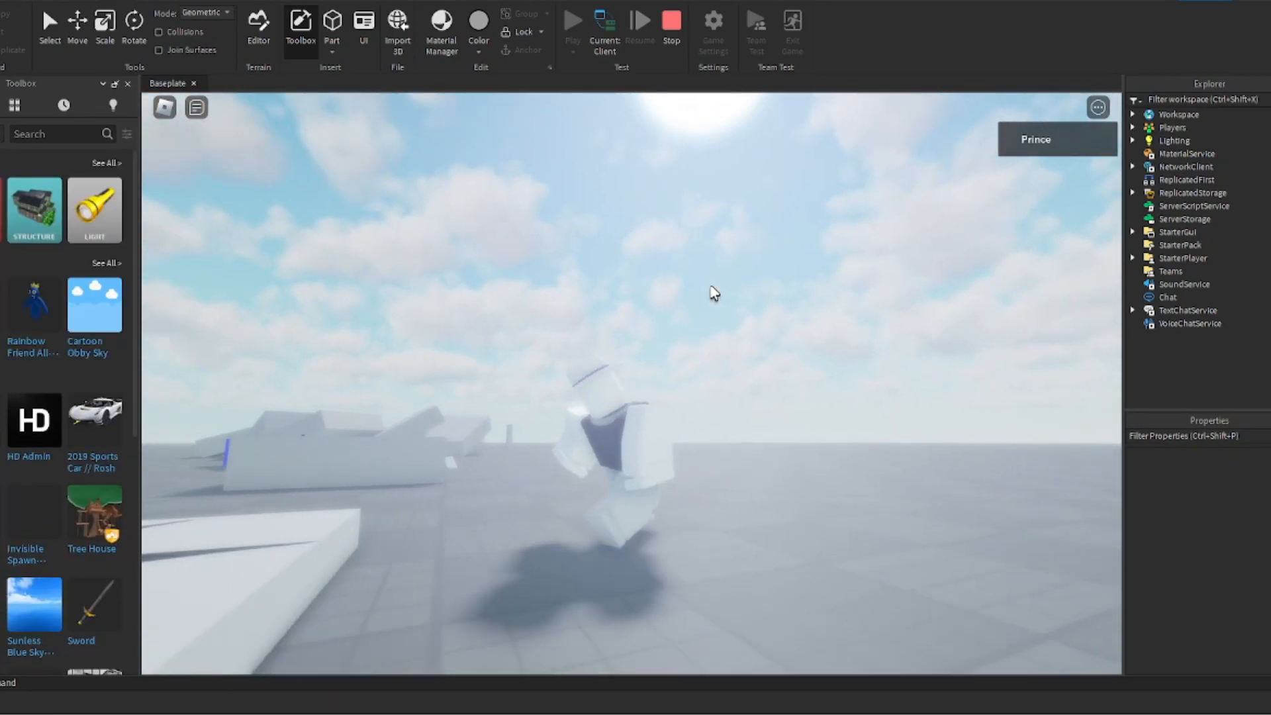
key(w)
right_drag(714, 293, 714, 293)
key(space)
key(w)
key(space)
key(w)
right_drag(694, 342, 694, 343)
key(w)
key(s)
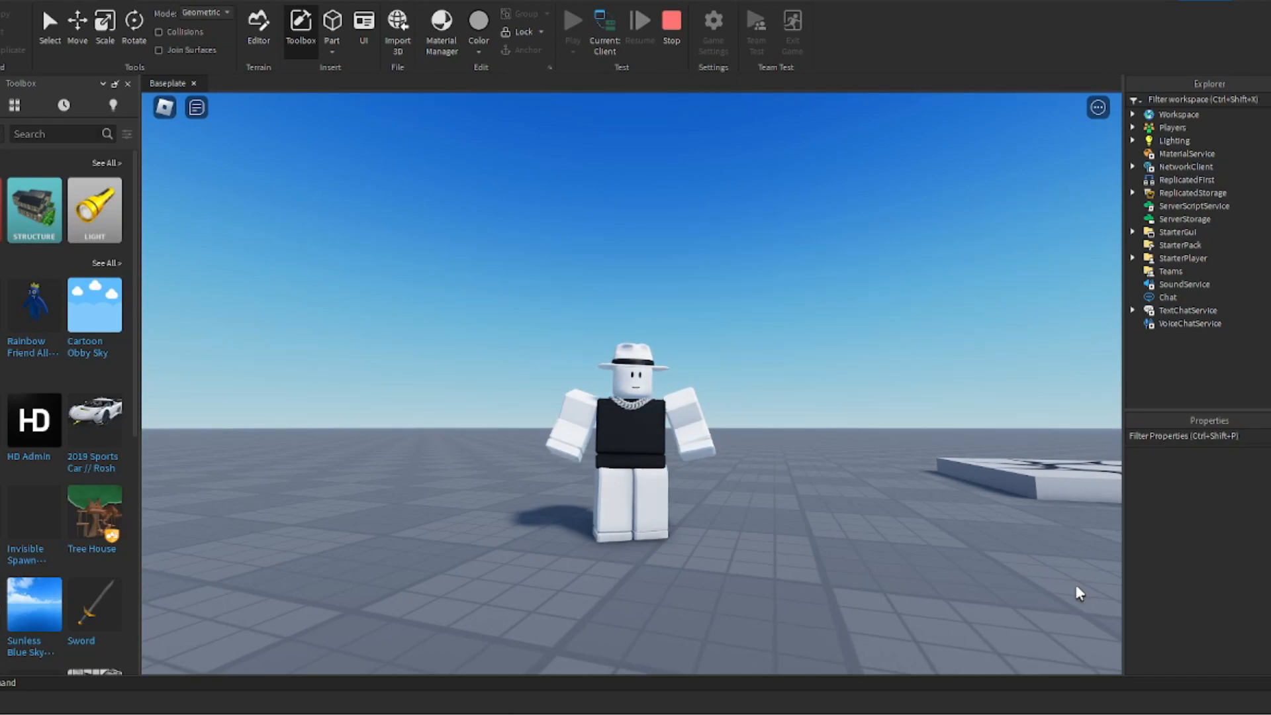
scroll(1079, 592, up, 2)
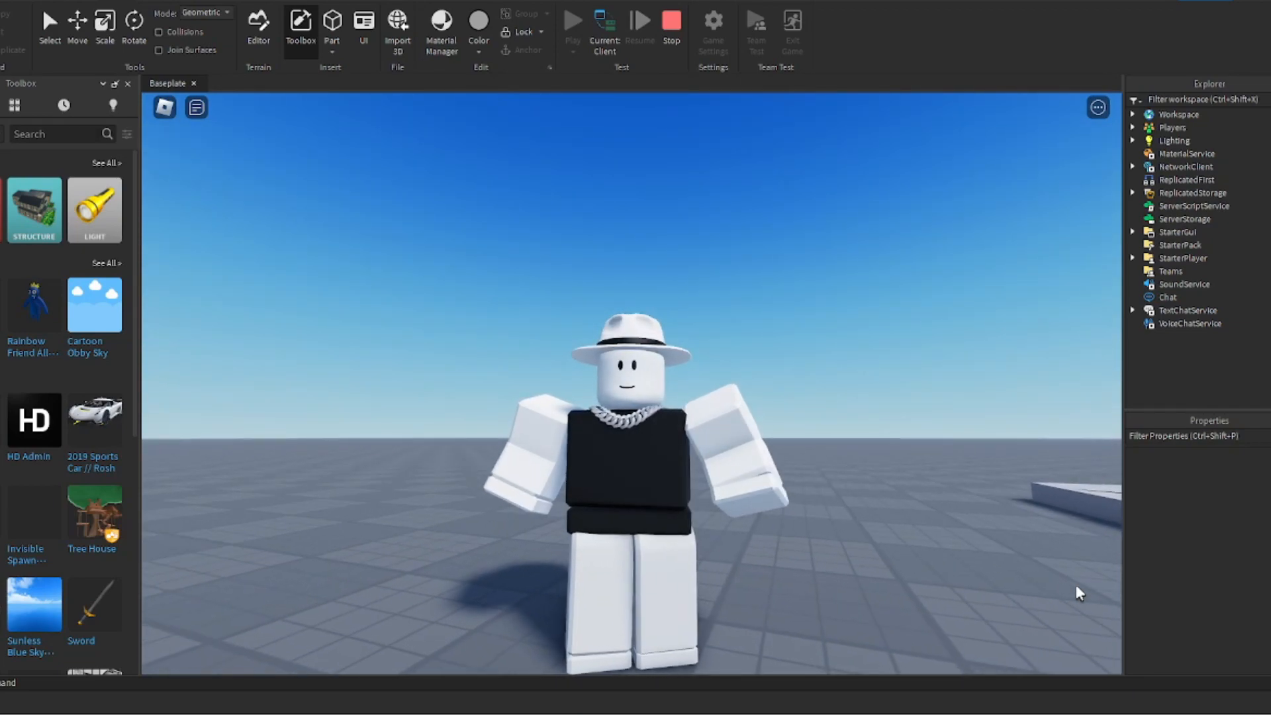
mouse_move(1079, 593)
right_down()
mouse_move(1091, 598)
mouse_move(1076, 586)
right_up()
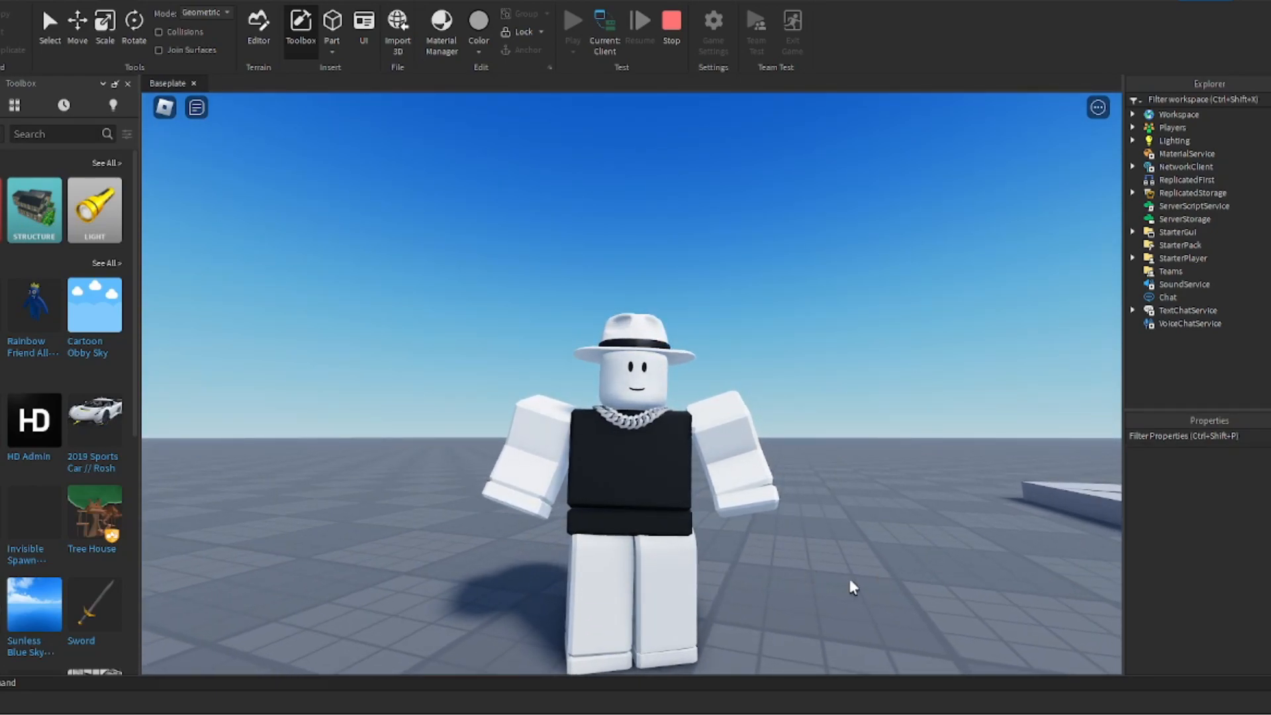
scroll(1016, 598, up, 5)
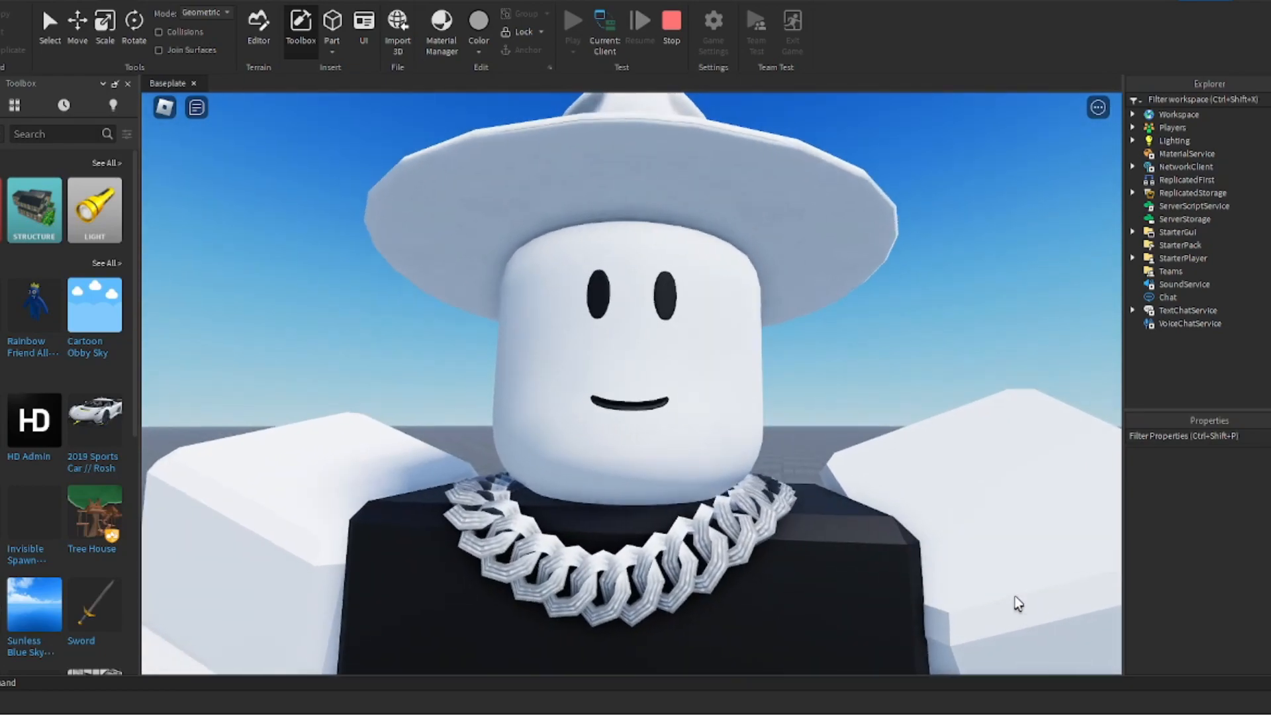
right_drag(1016, 599, 1015, 607)
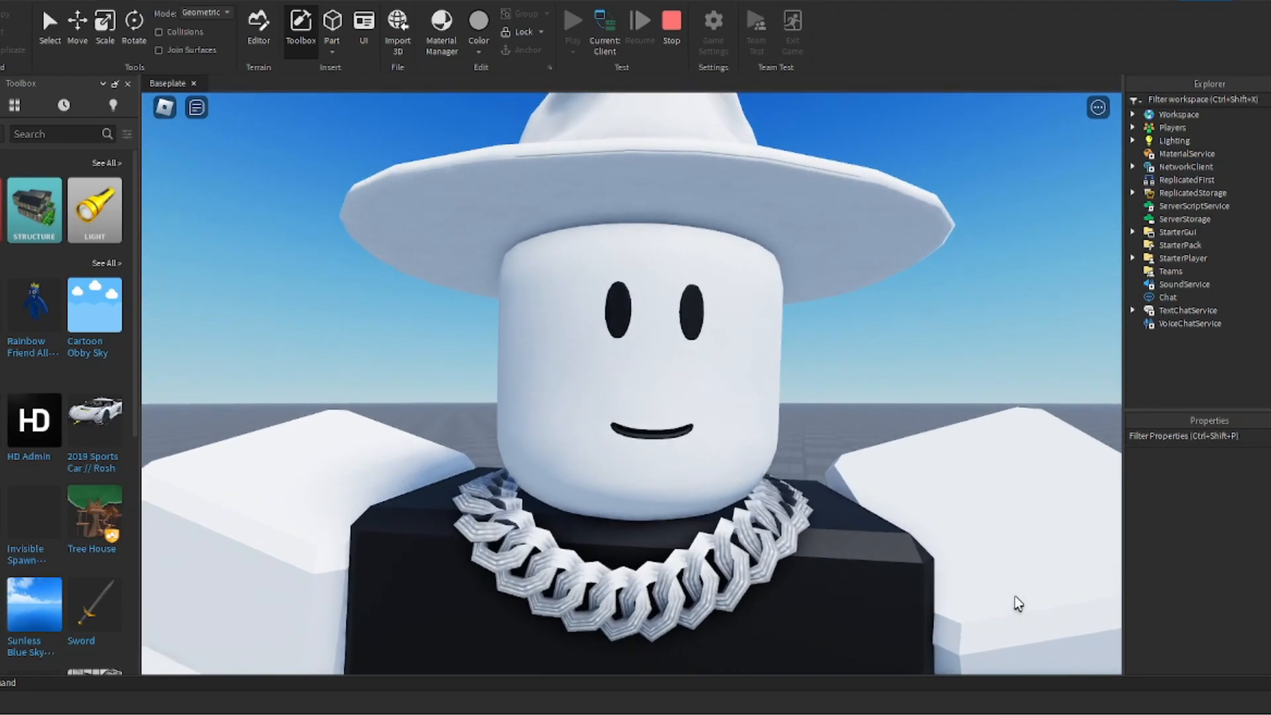
scroll(1018, 602, down, 5)
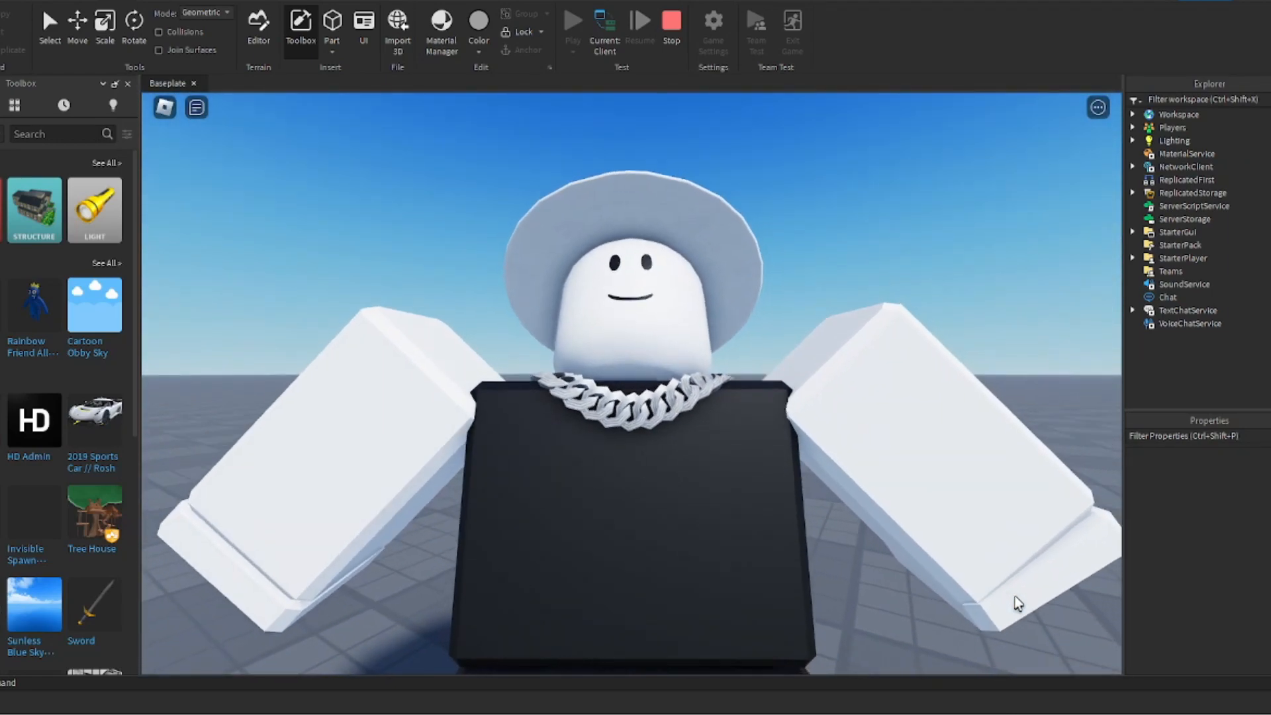
scroll(1017, 603, up, 4)
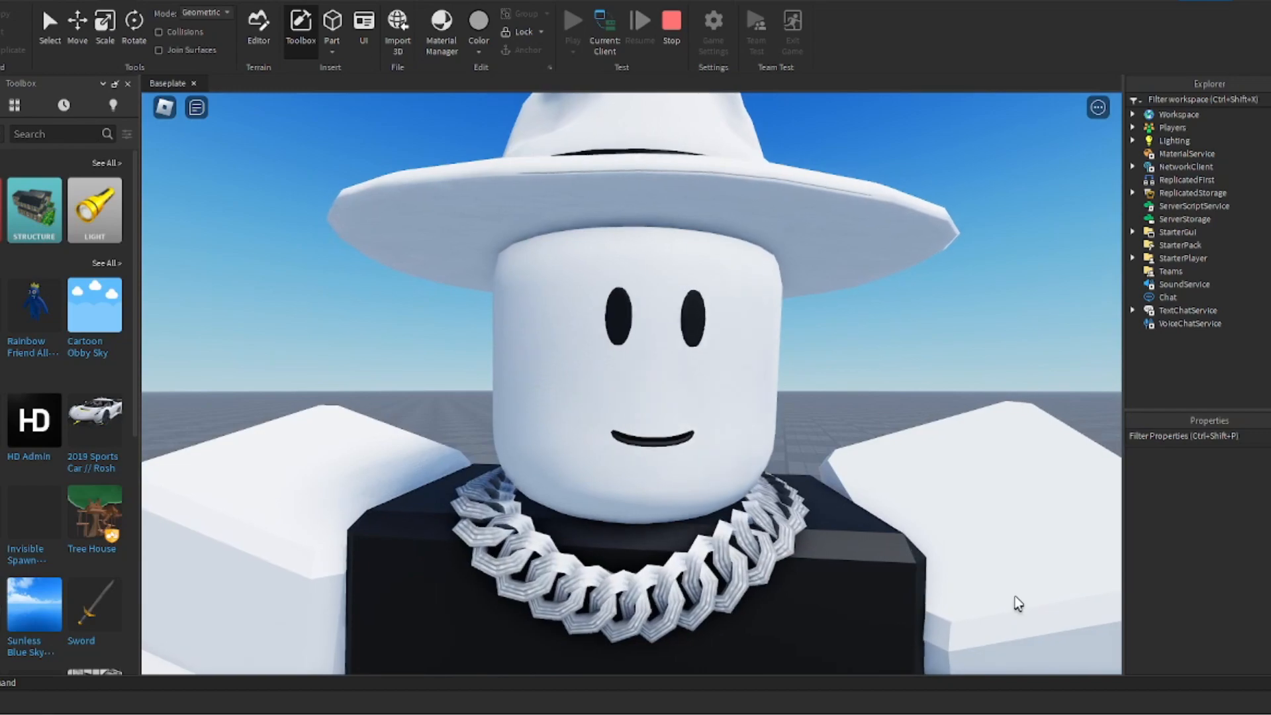
scroll(1017, 602, down, 3)
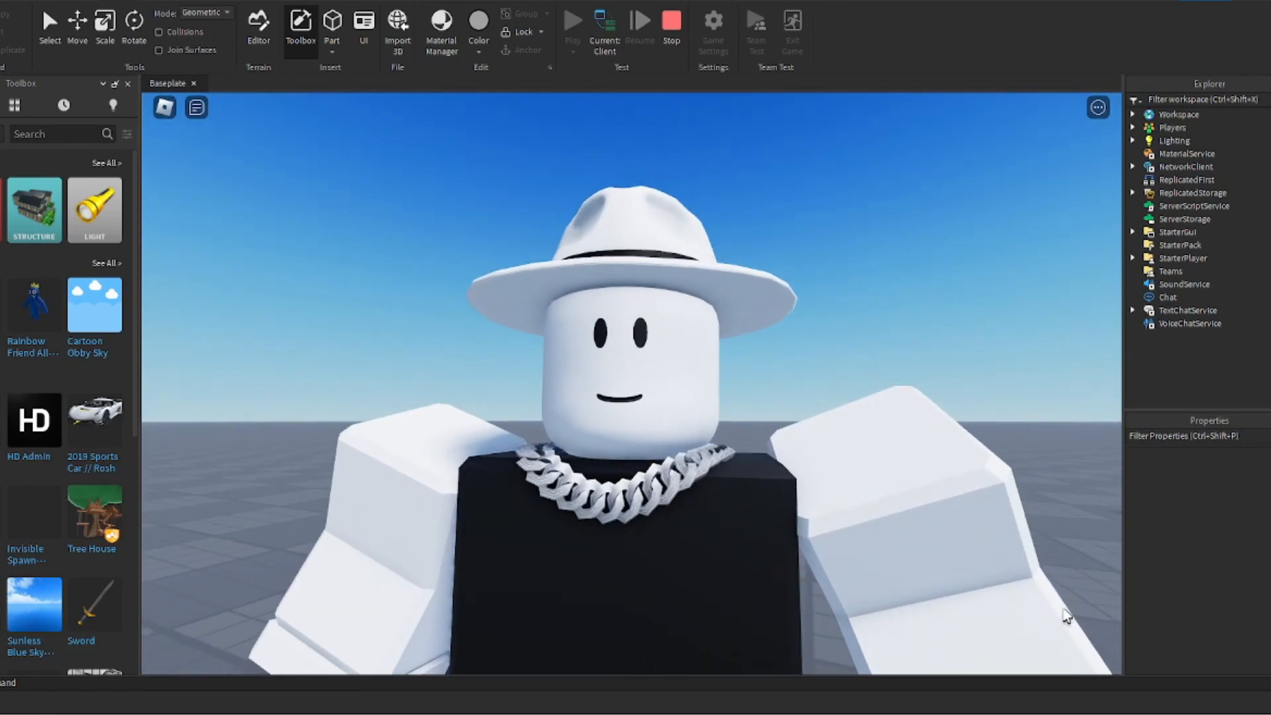
scroll(1067, 616, up, 2)
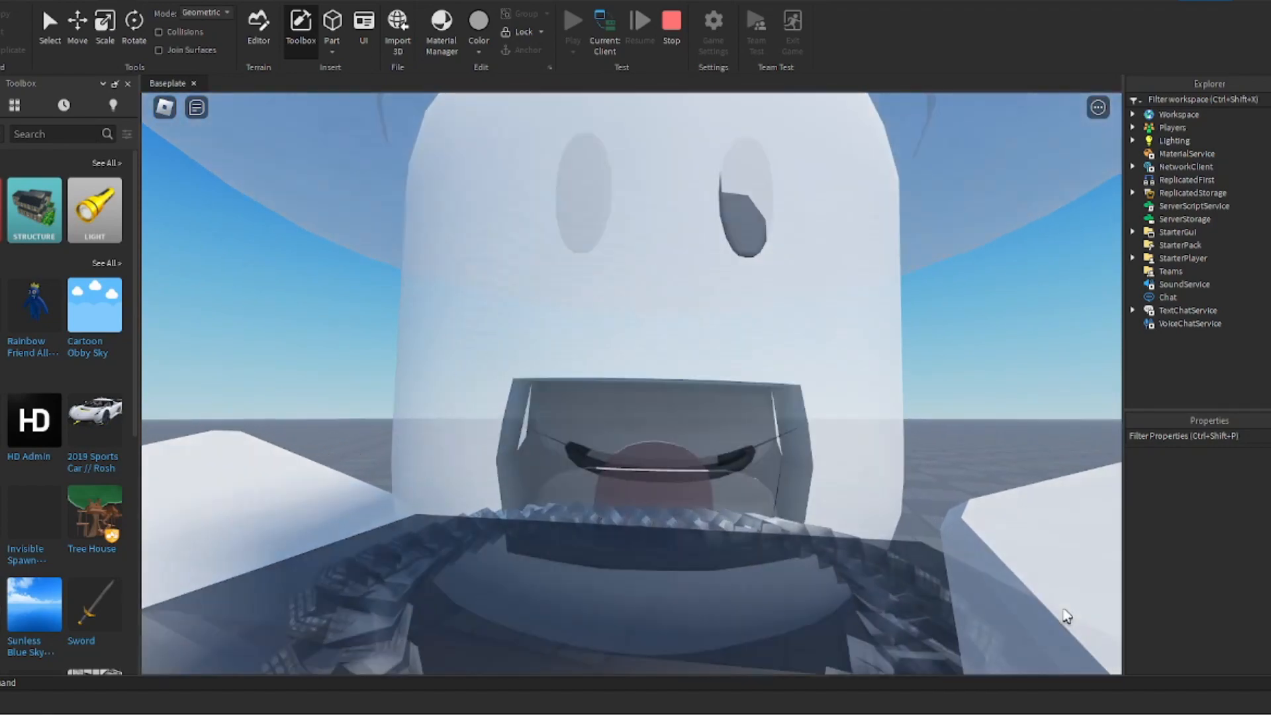